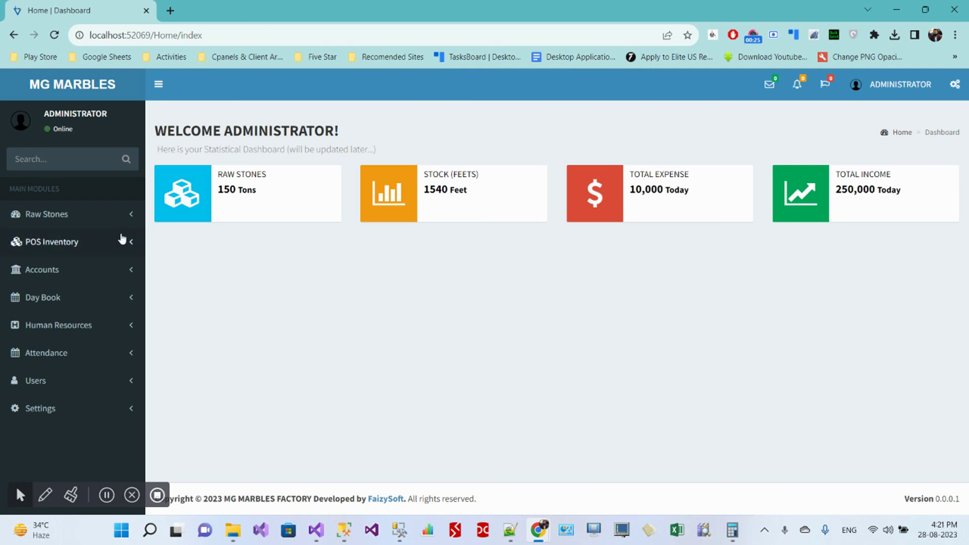
Step: Open the Stock Register (Raw) page from the Raw Stones section
left_click(74, 218)
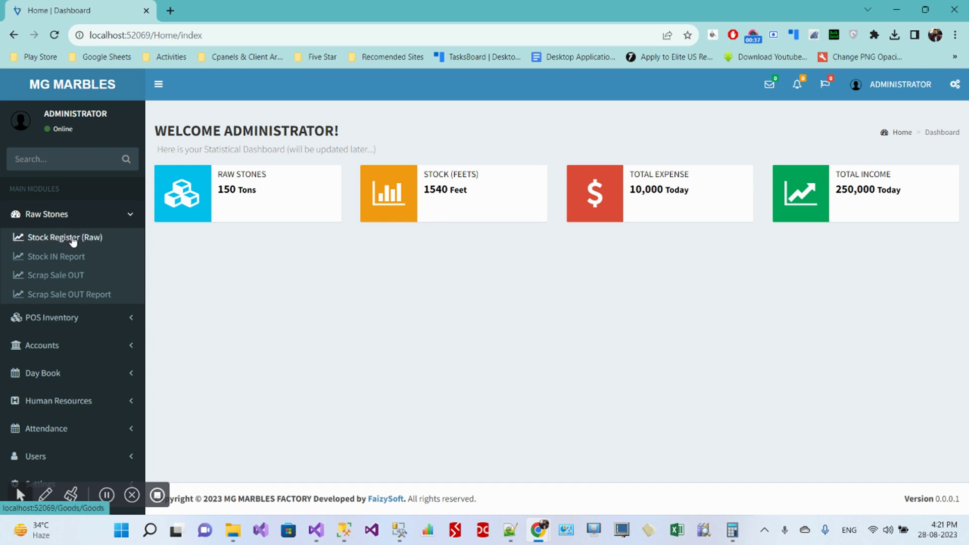
left_click(73, 239)
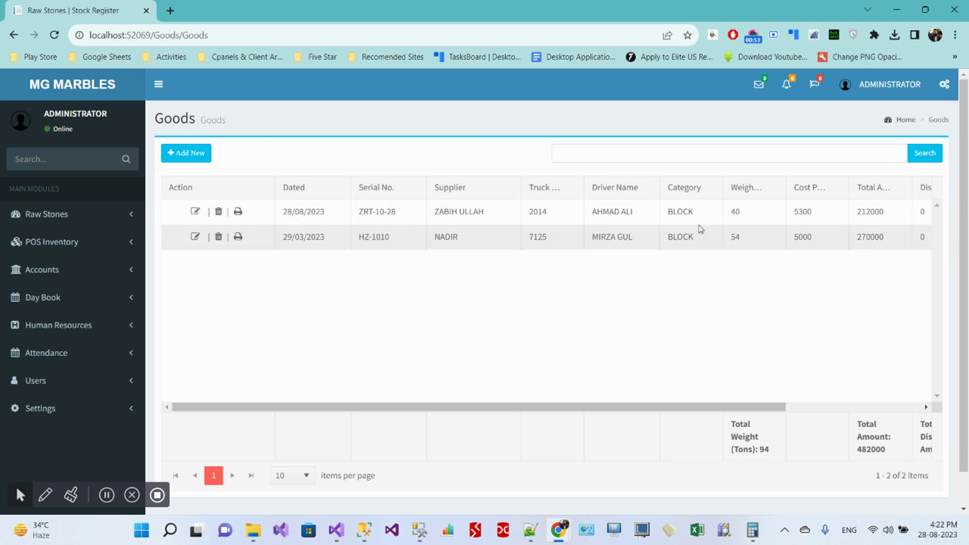
left_click_drag(695, 215, 666, 212)
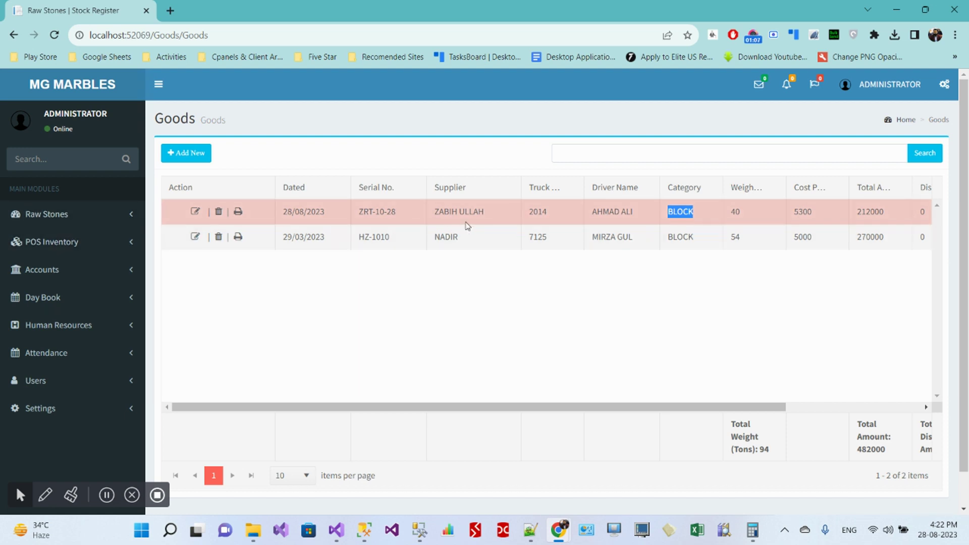
left_click_drag(490, 215, 433, 236)
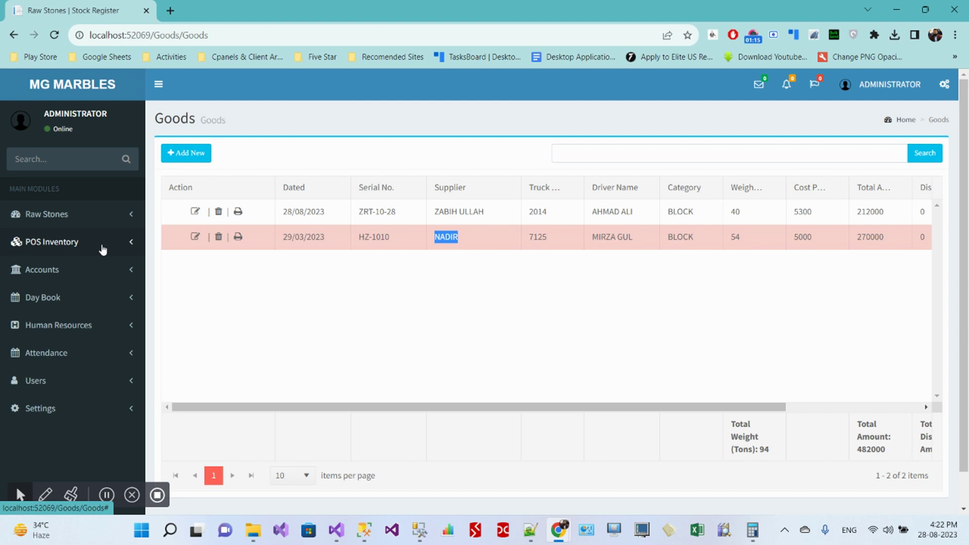
Step: Start a new Stock IN entry with serial number ZRT-28-01
left_click(205, 156)
left_click(473, 168)
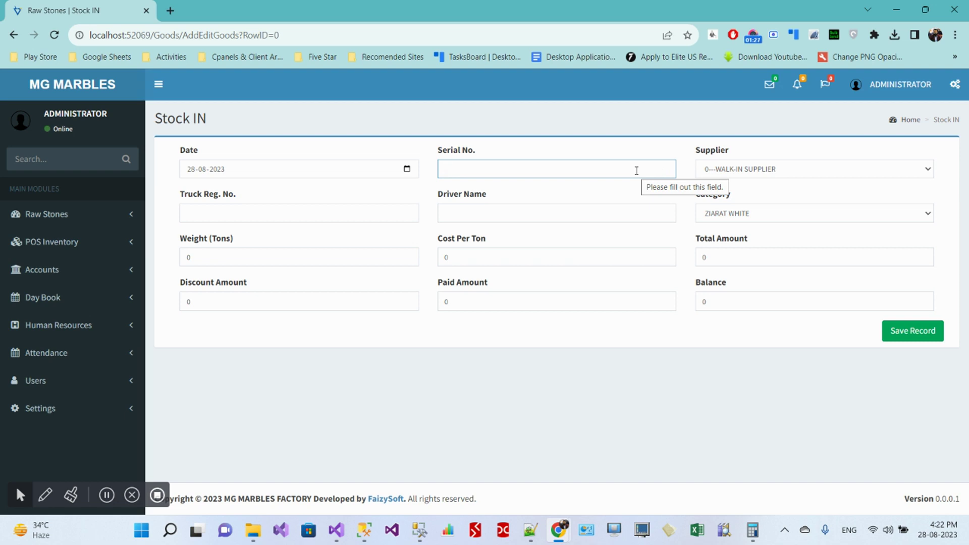
type("ZRT")
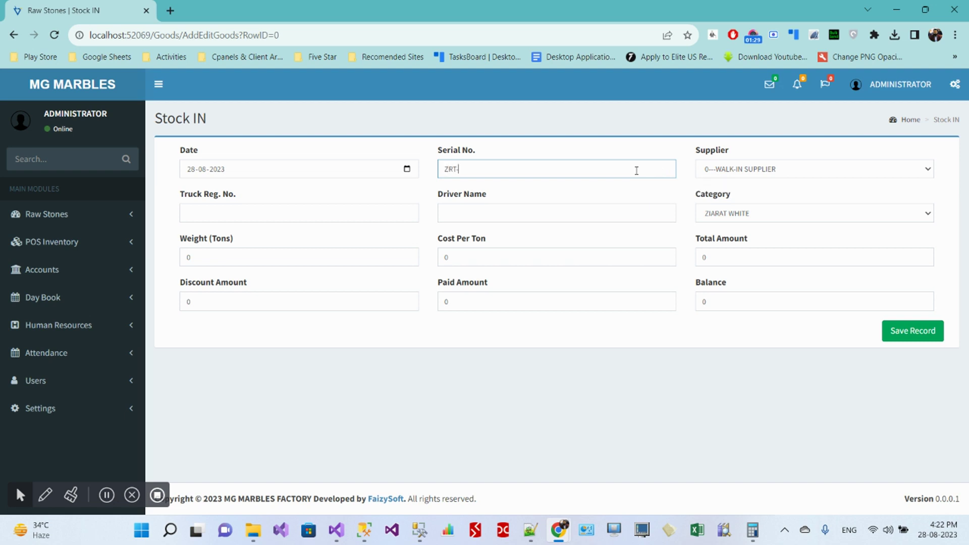
type("-28-01")
Step: Choose supplier 20201---NADIR and open the POS Inventory Suppliers list in a background tab
left_click(729, 169)
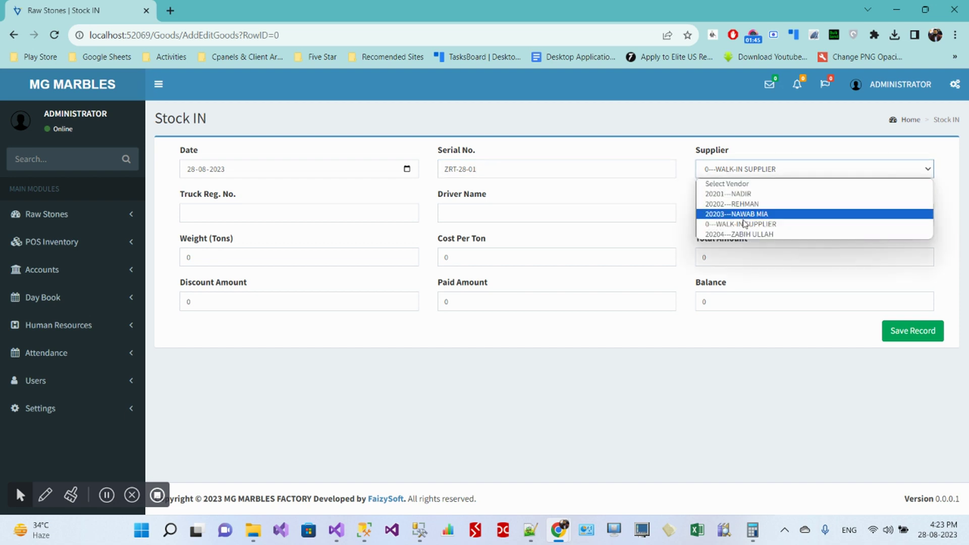
left_click(736, 196)
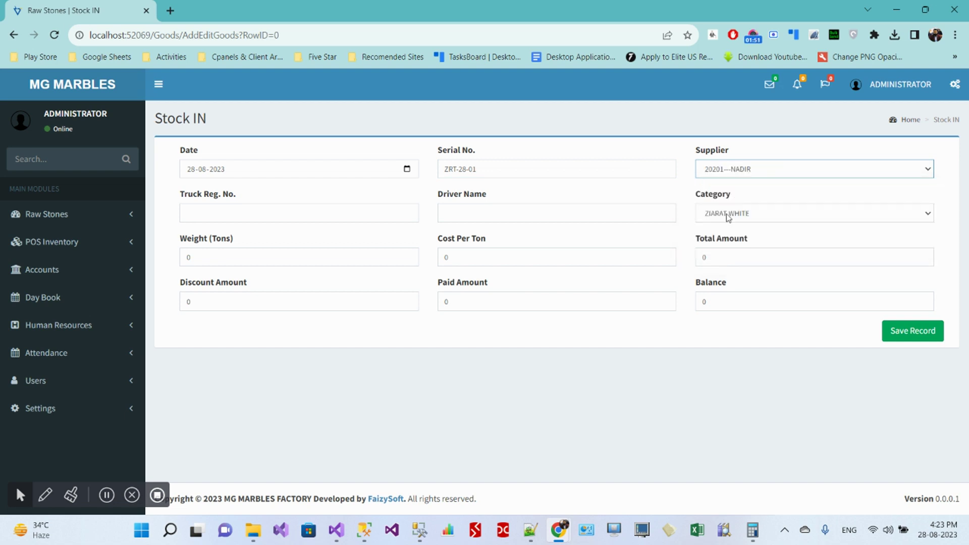
left_click(743, 178)
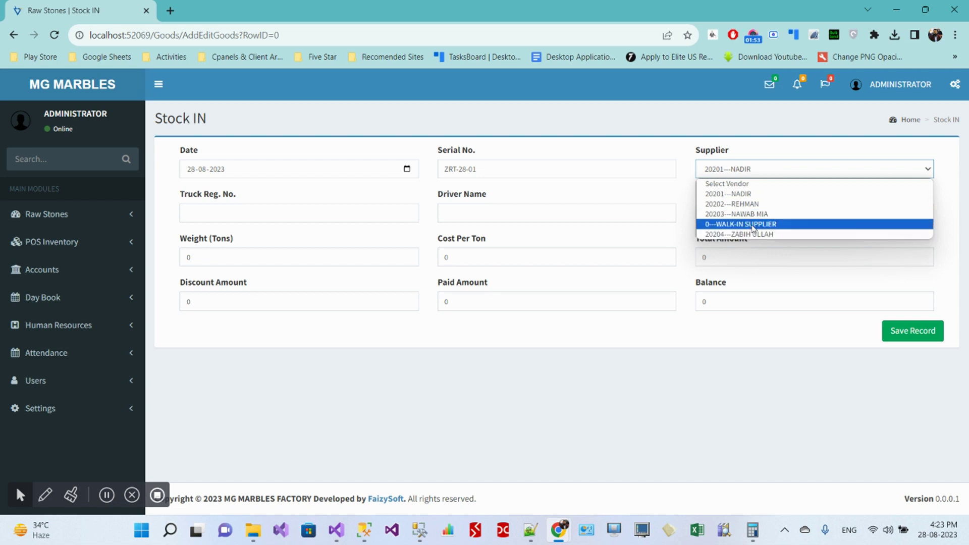
left_click(75, 246)
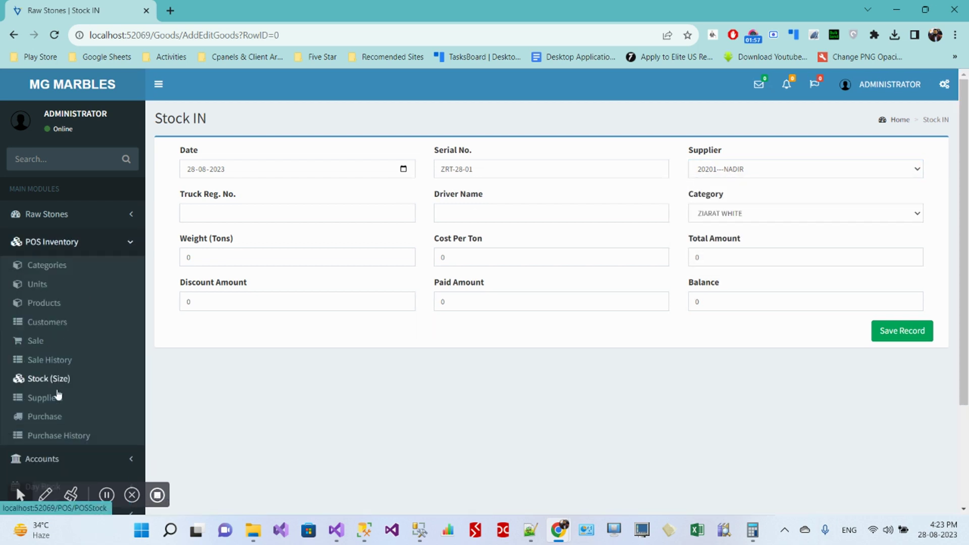
middle_click(50, 399)
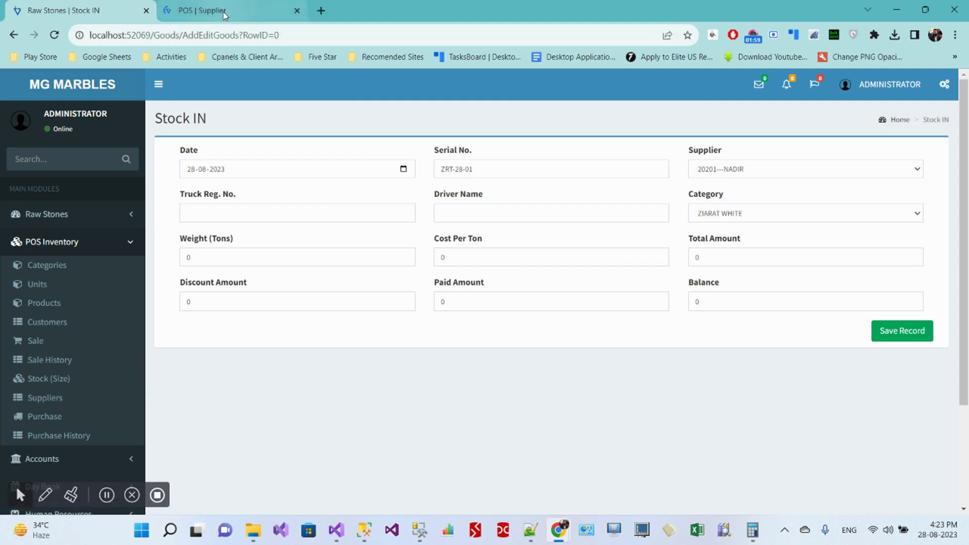
Step: Enter a new supplier HUZAIFA in Pakistan, city Peshawar, with address PESHAWAR
left_click(227, 10)
left_click(186, 153)
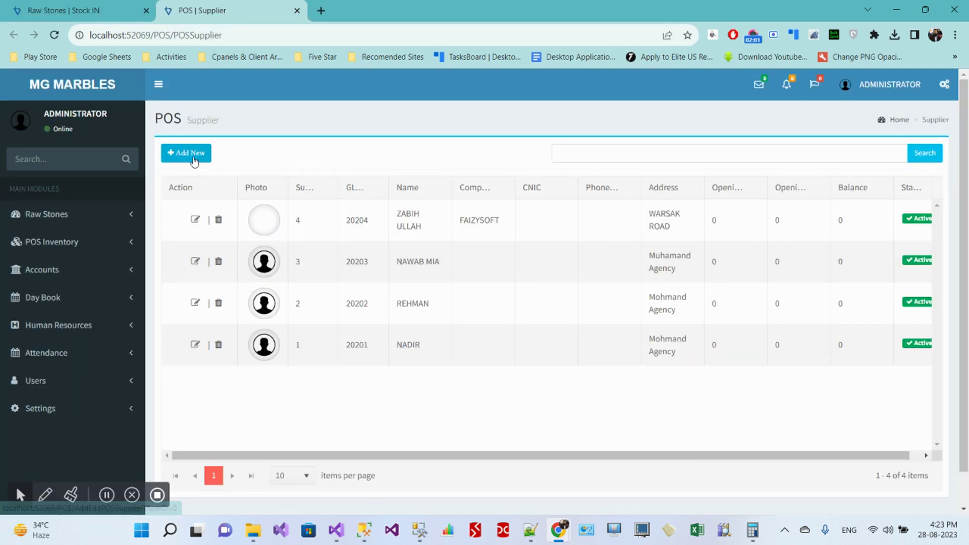
left_click(425, 203)
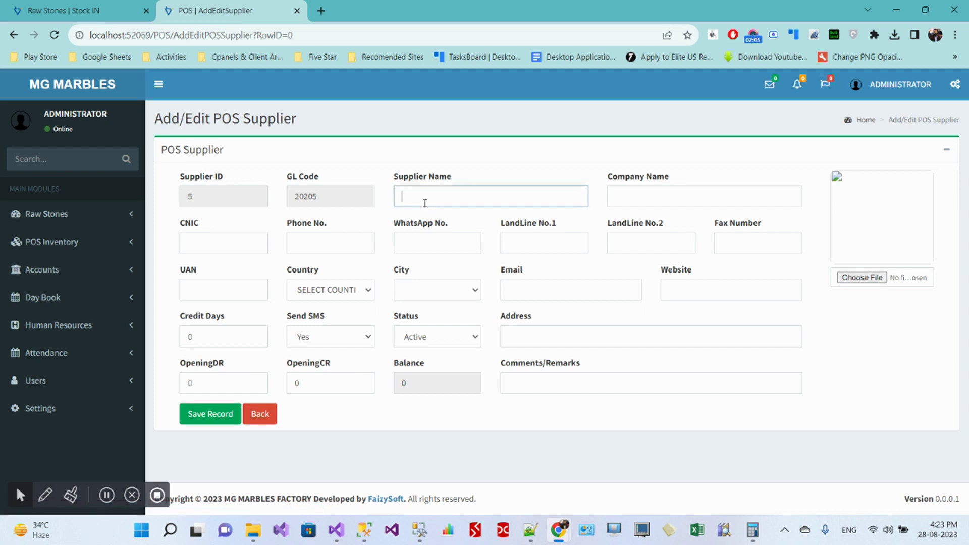
type("HUZAIFA")
key("Tab")
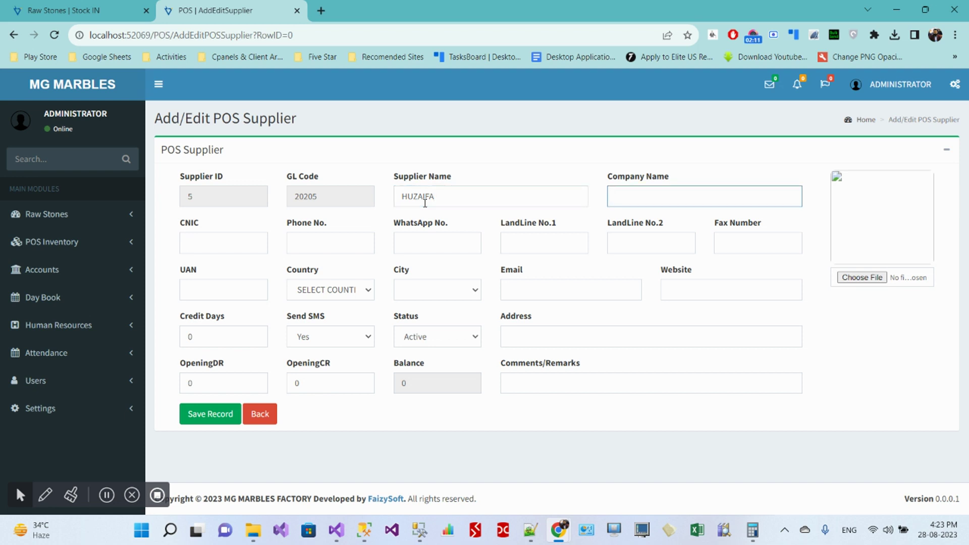
key("Tab")
key("Tab")
key("Tab")
key("Tab")
key("Tab")
key("Tab")
key("Tab")
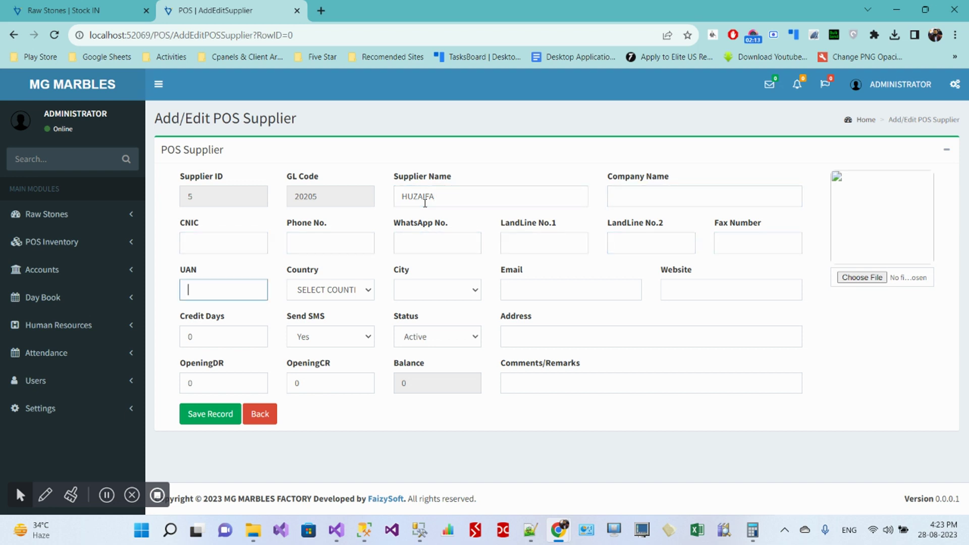
key("Tab")
key("p")
key("Tab")
key("p")
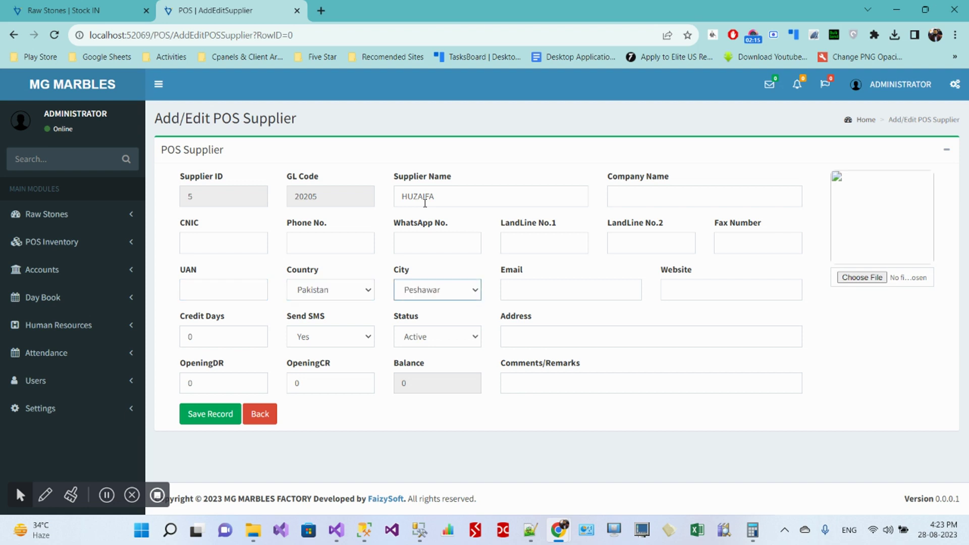
key("Tab")
key("Tab")
key("Tab")
key("Tab")
key("Tab")
key("Tab")
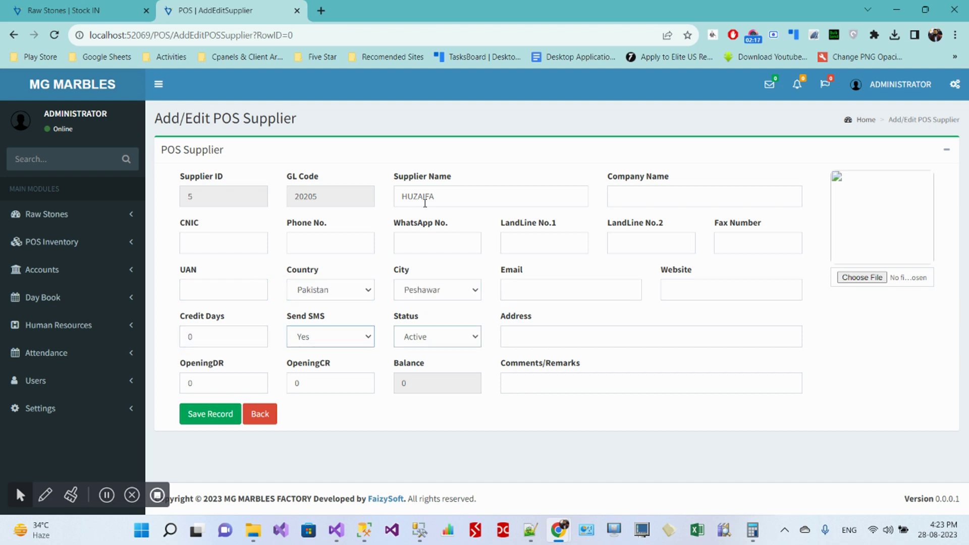
type("PESHAWAR")
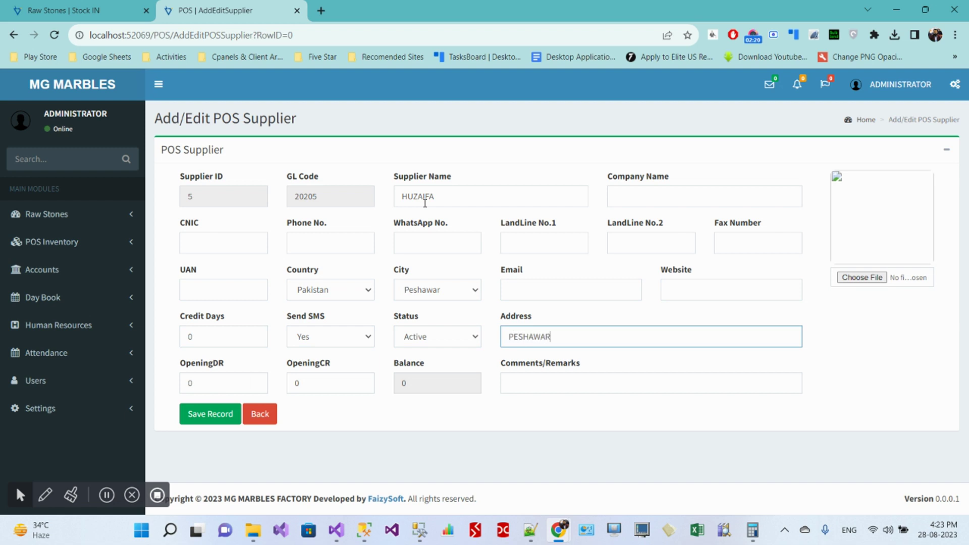
key("Tab")
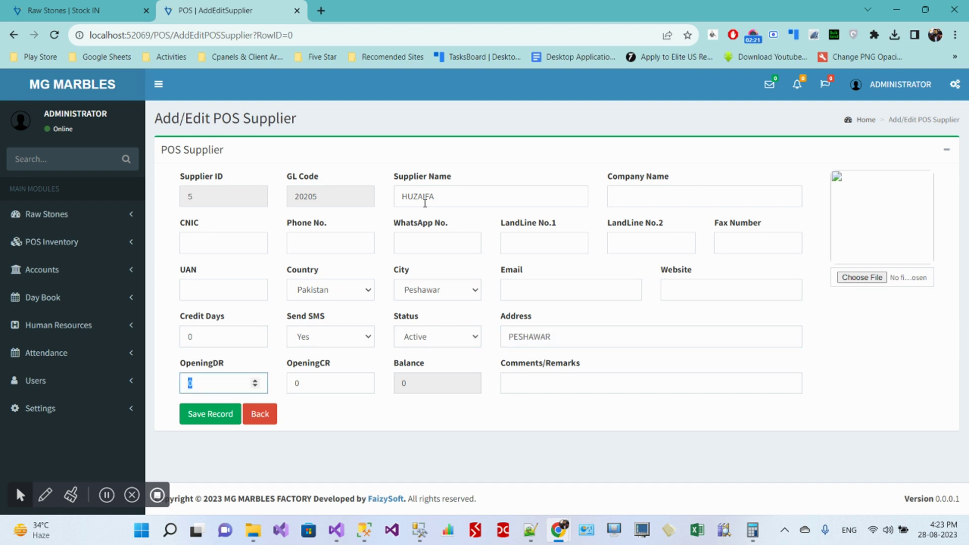
key("Tab")
key("Tab")
key("Tab")
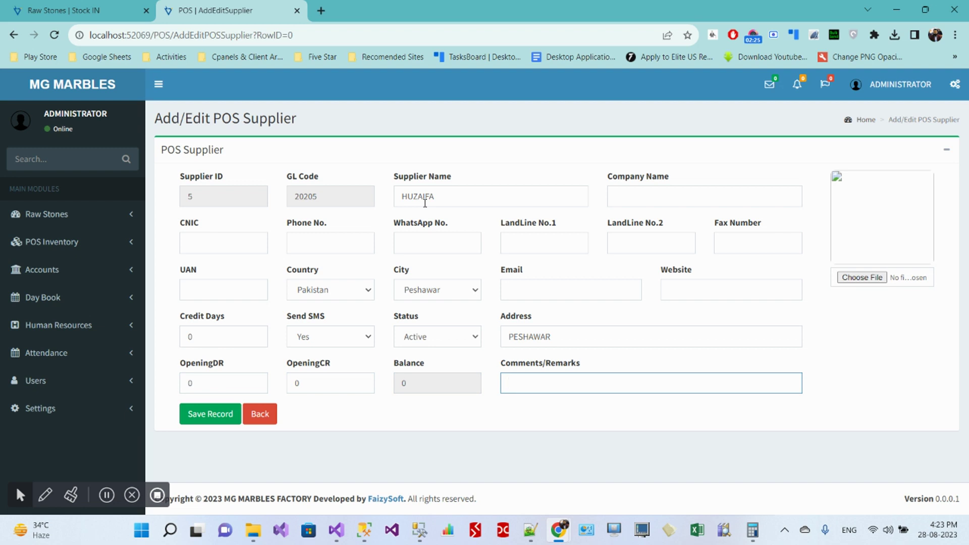
Step: Add the remarks 'ZIARAT DEALER' and save the supplier record
type("ZIARAT")
left_click_drag(403, 197, 461, 199)
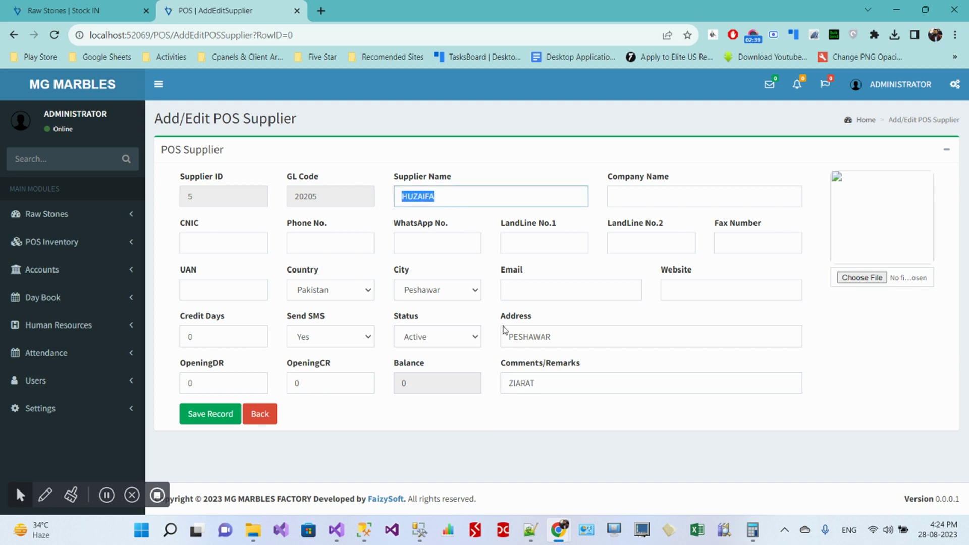
left_click_drag(507, 337, 574, 337)
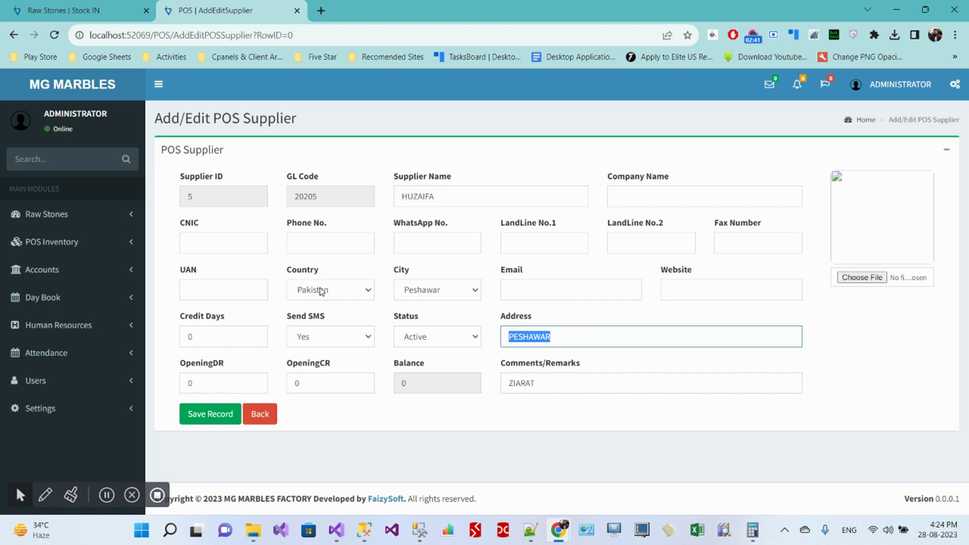
left_click(543, 389)
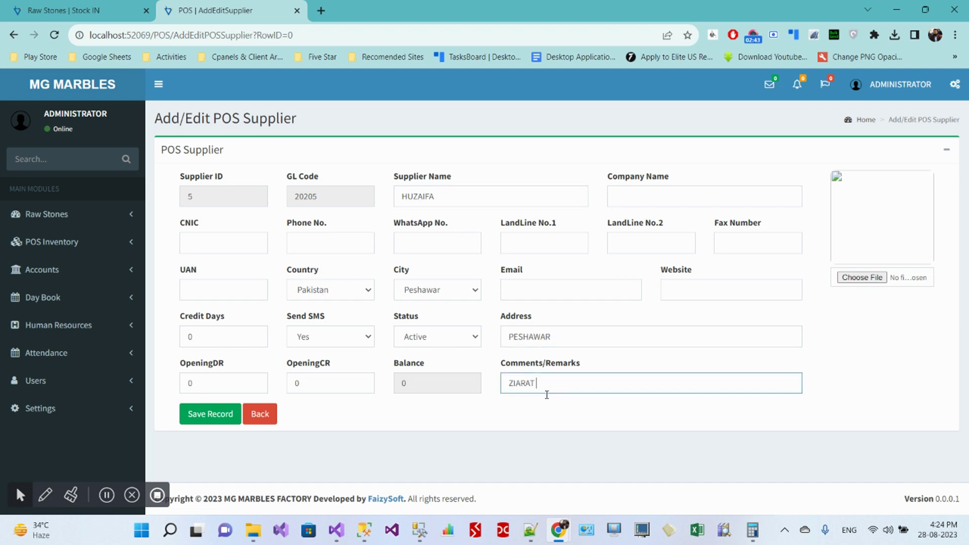
type("DEALER")
left_click(202, 415)
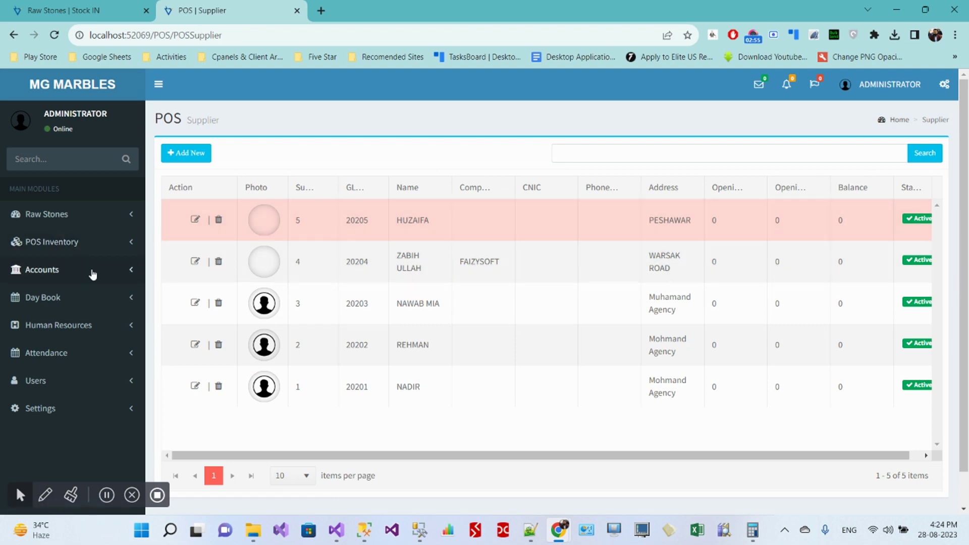
Step: In Chart of Accounts, expand Lability > Account Payables to verify HUZAIFA's ledger 20205 shows 0
left_click(76, 270)
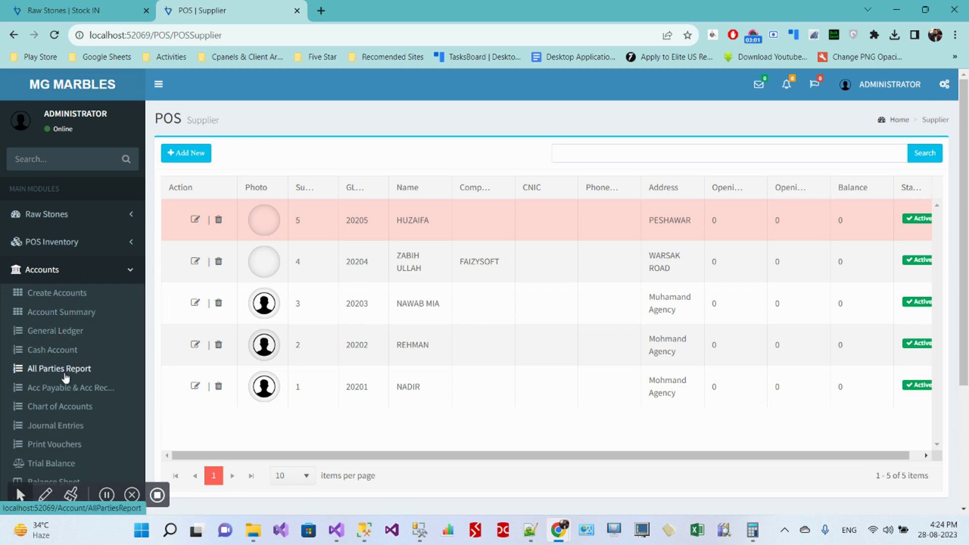
left_click(65, 407)
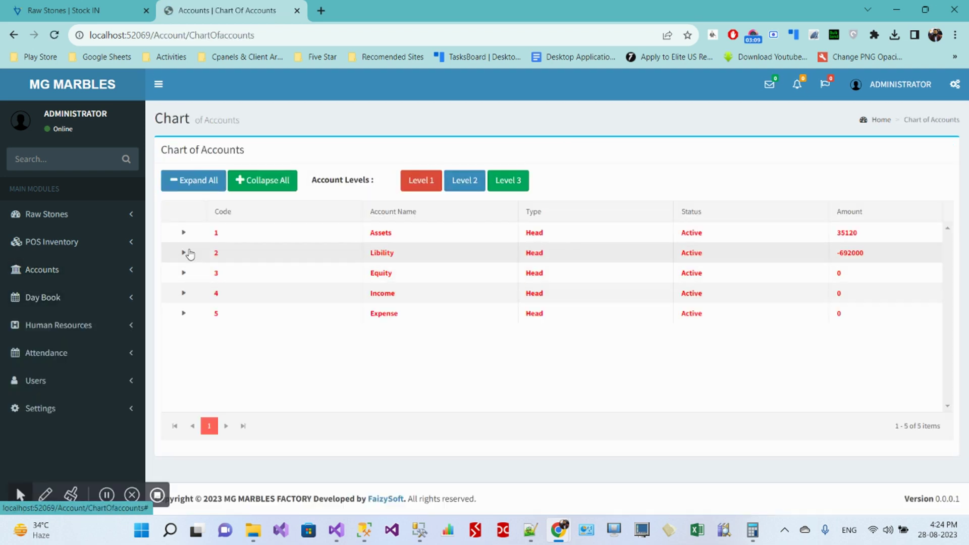
left_click(185, 253)
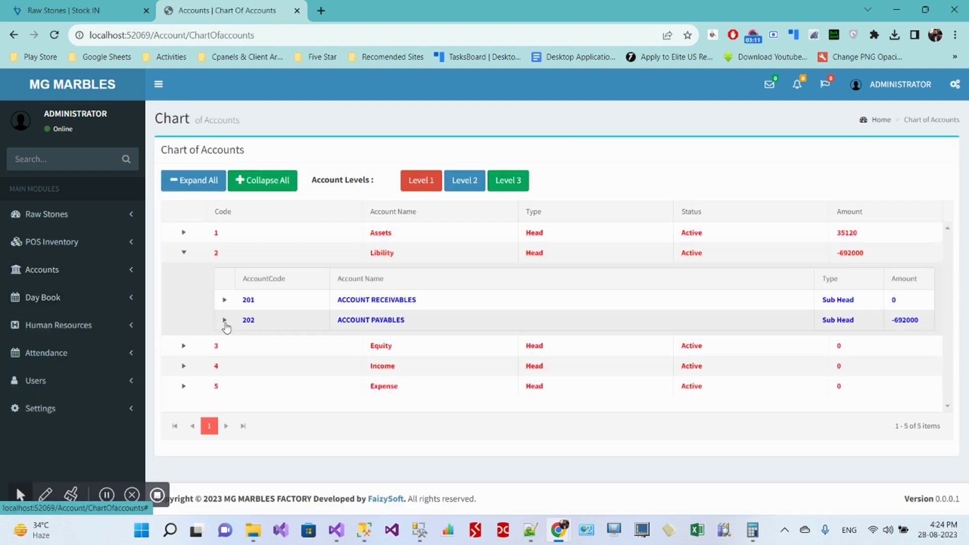
left_click(224, 321)
scroll(330, 346, "down", 1)
scroll(331, 346, "down", 2)
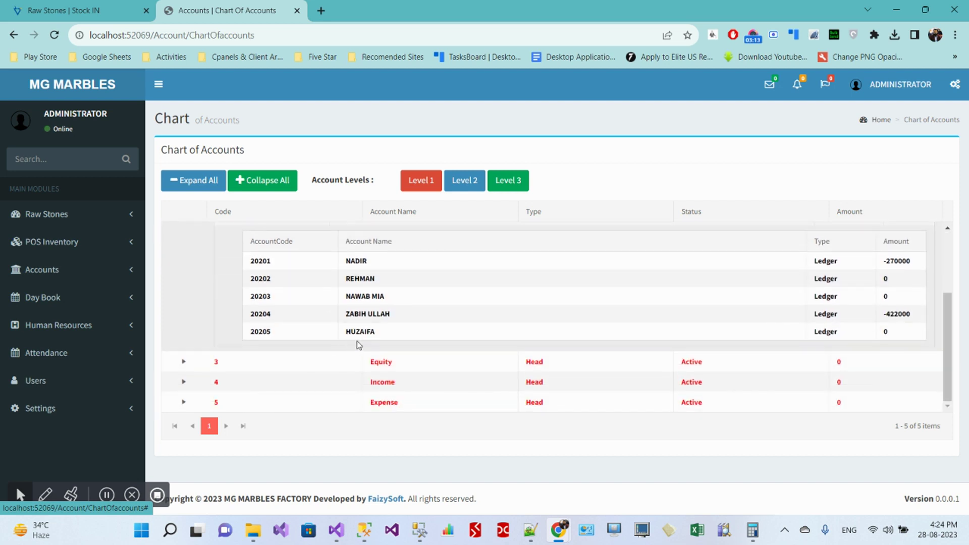
double_click(346, 334)
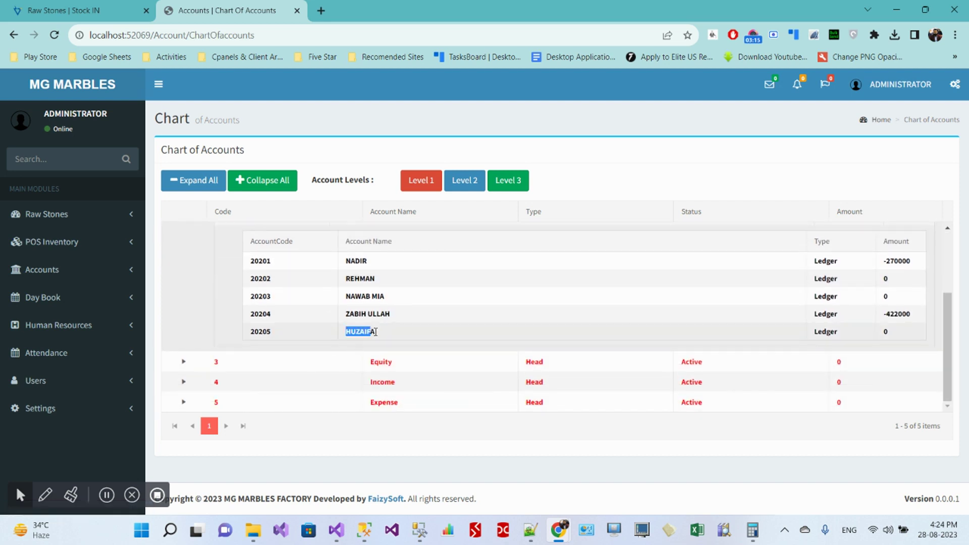
double_click(886, 332)
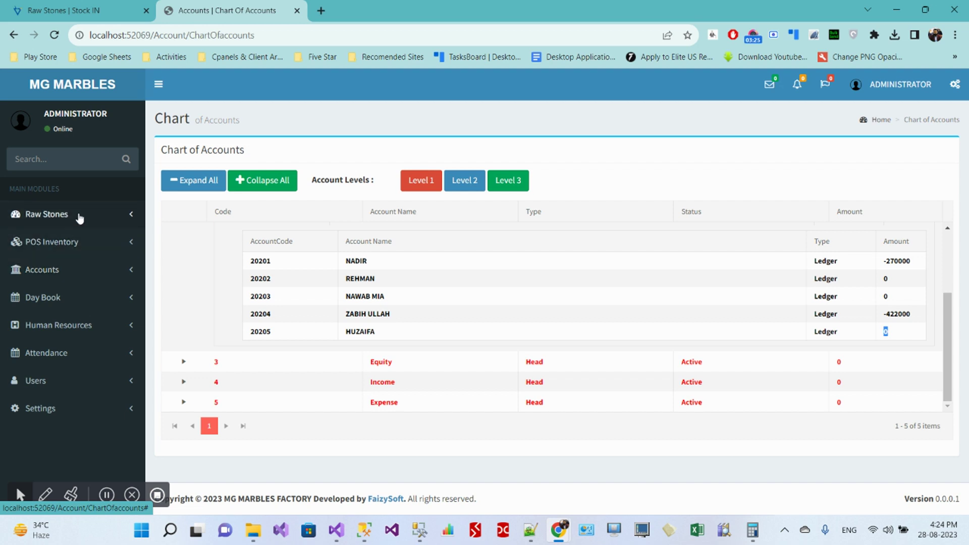
Step: Reload the Stock IN form and choose supplier 20205 for the entry
left_click(111, 16)
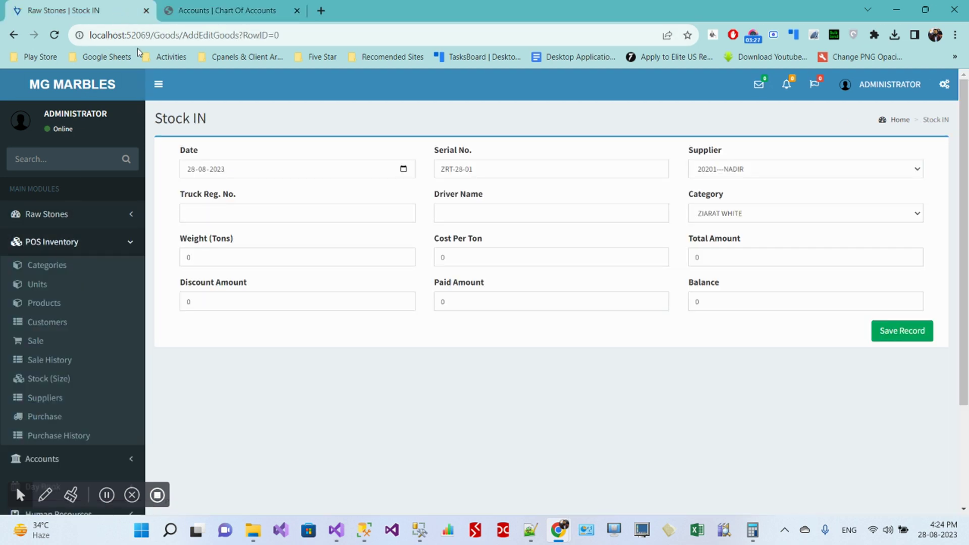
left_click(54, 34)
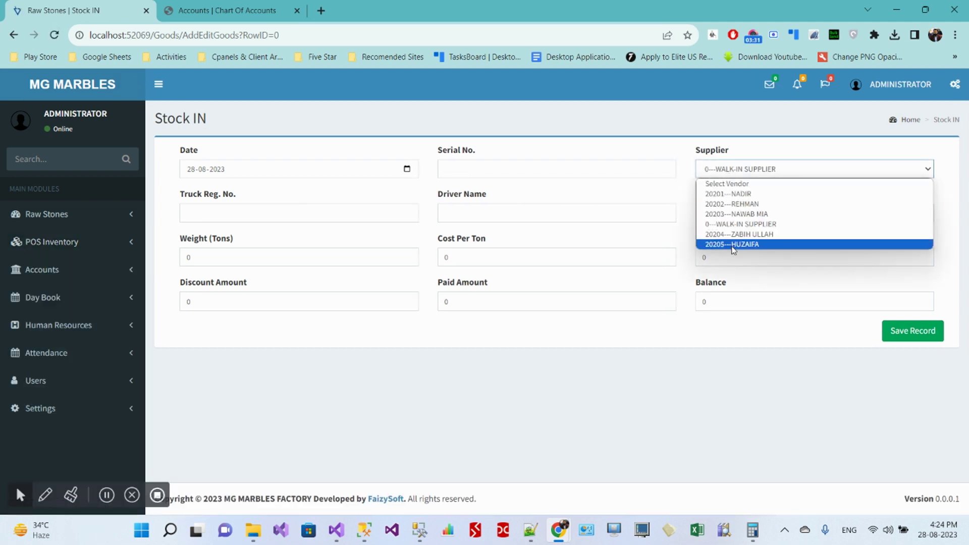
left_click(733, 245)
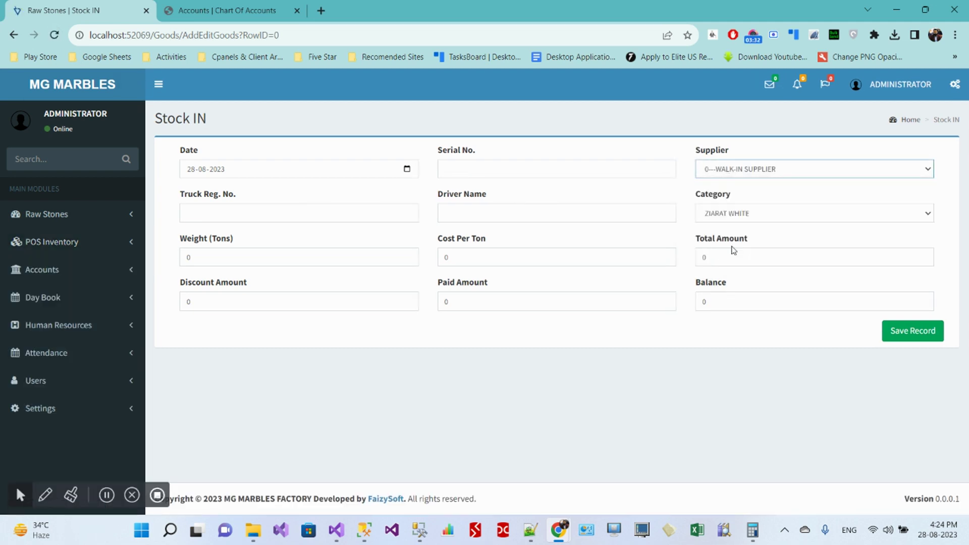
left_click(477, 171)
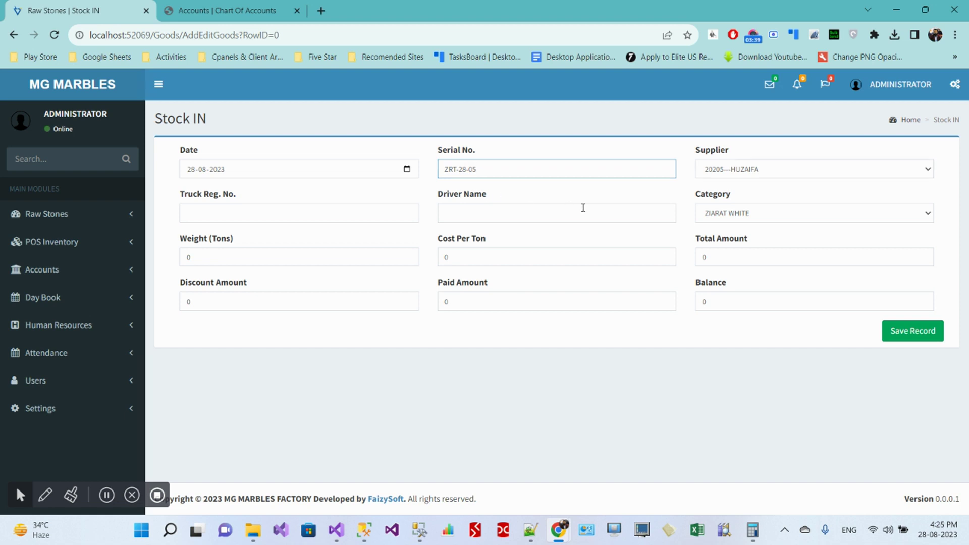
Step: Enter truck registration 1015 and the driver's name, then view the stone categories
key("Tab")
key("Tab")
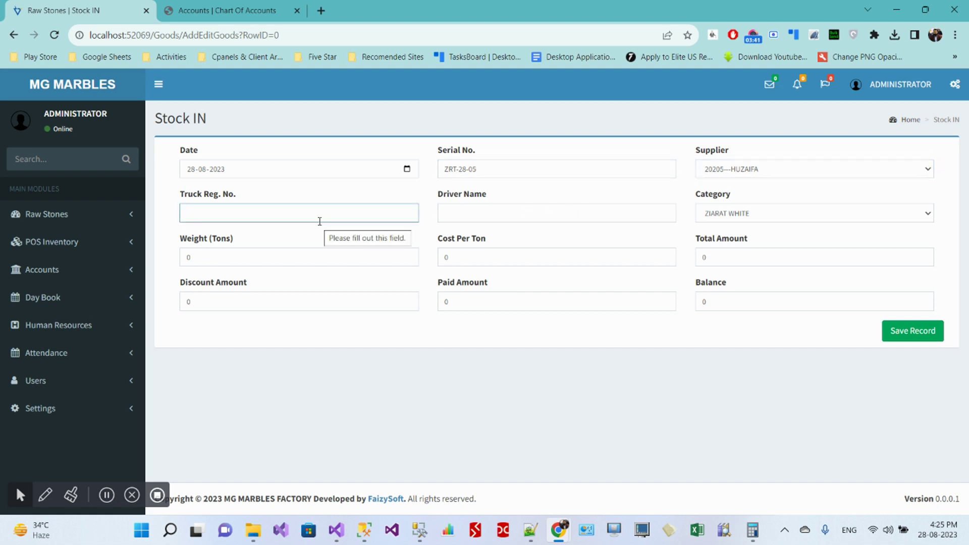
type("1015")
key("Tab")
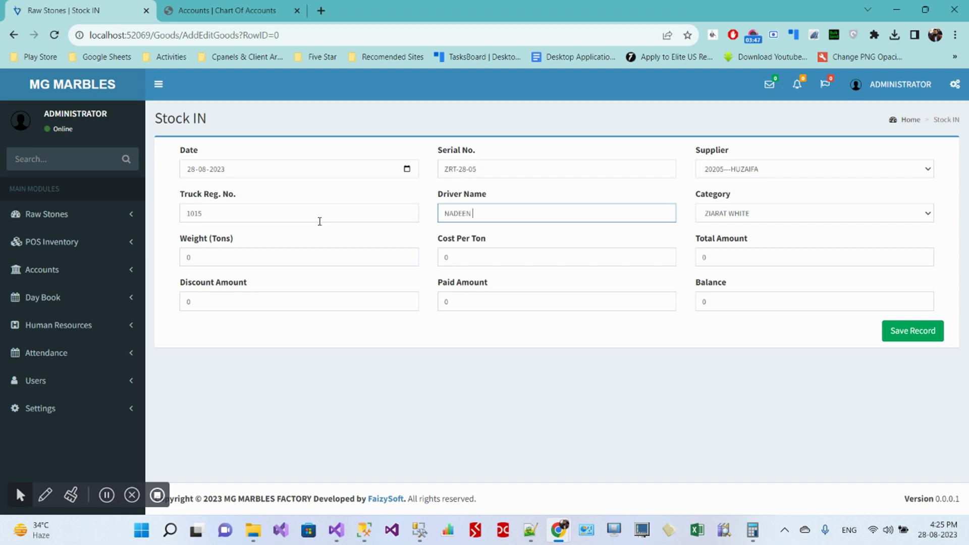
key("Tab")
left_click(716, 217)
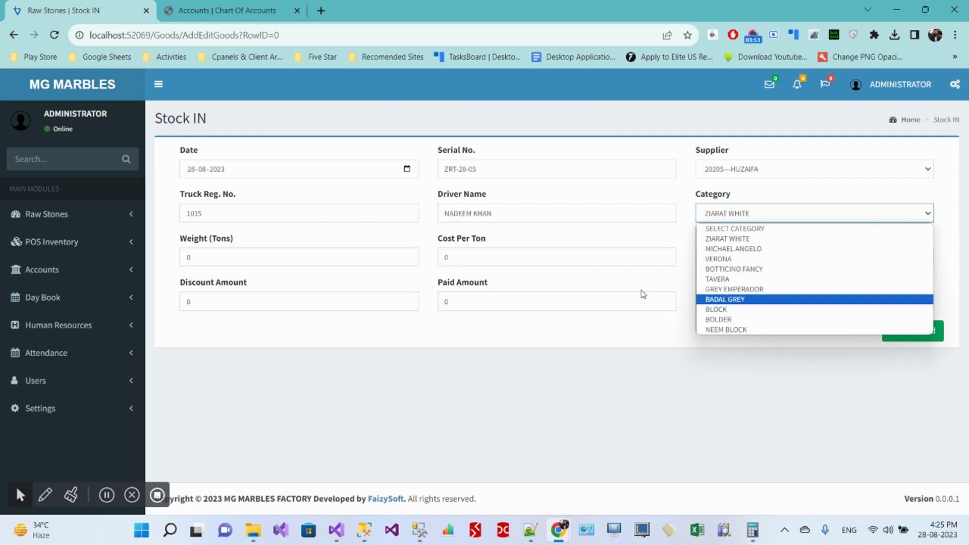
left_click(80, 244)
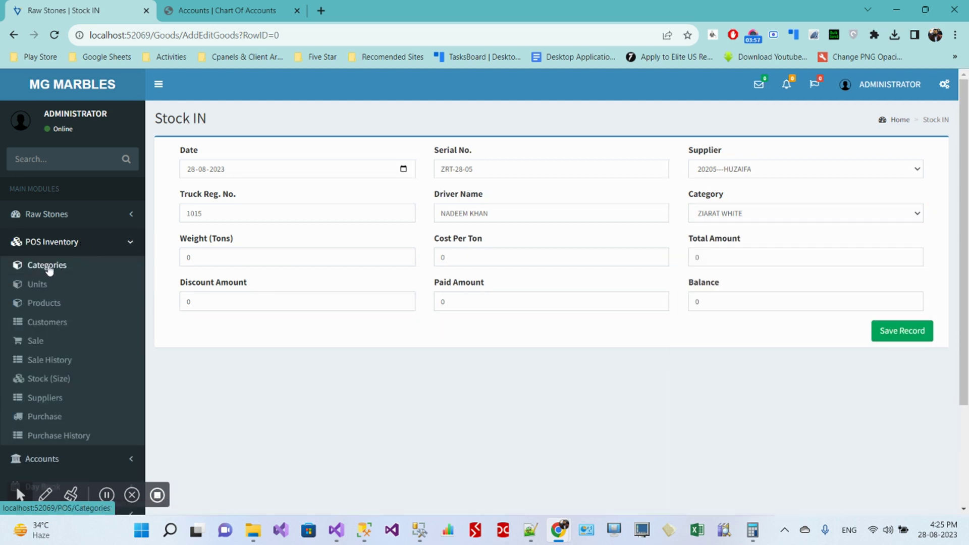
Step: Open POS Categories in a new tab, cancel a new category, and return to Stock IN
middle_click(47, 269)
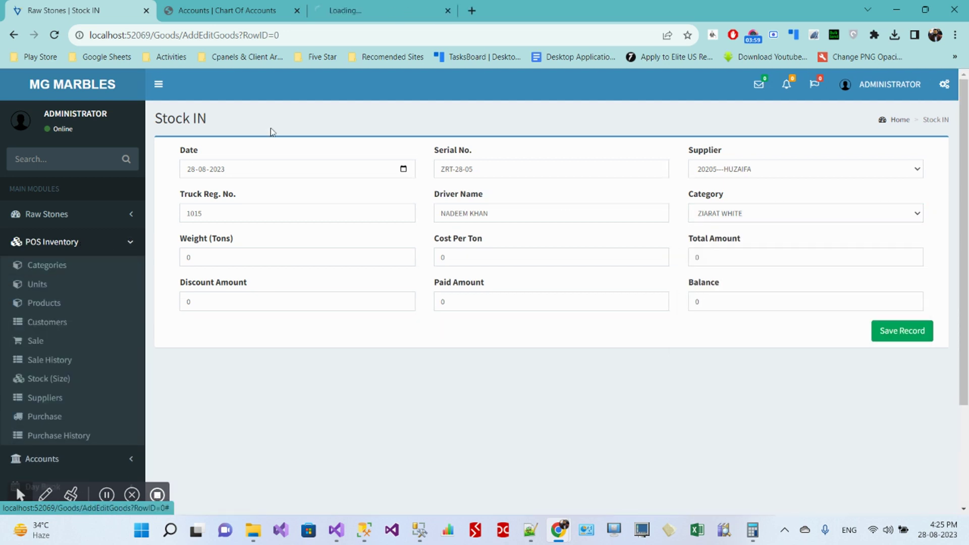
left_click(365, 13)
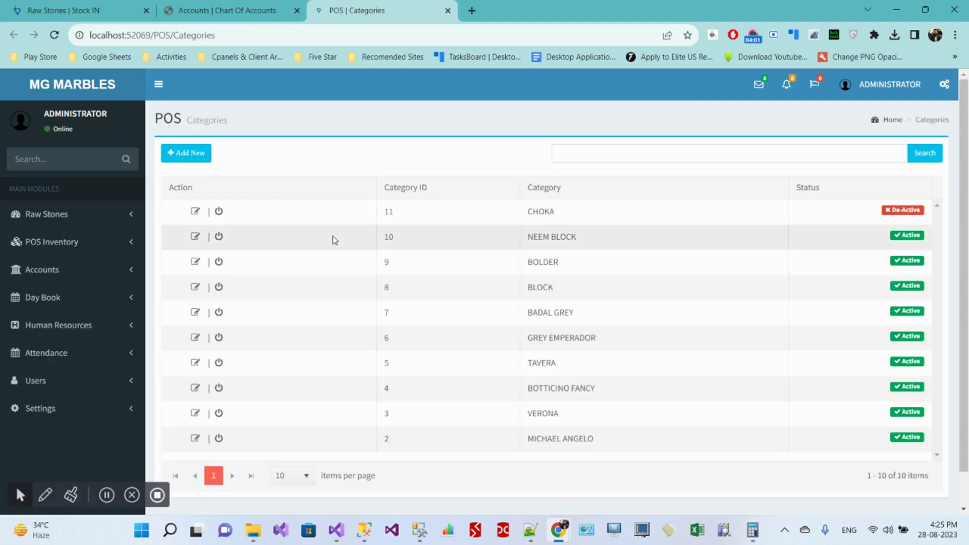
left_click(194, 160)
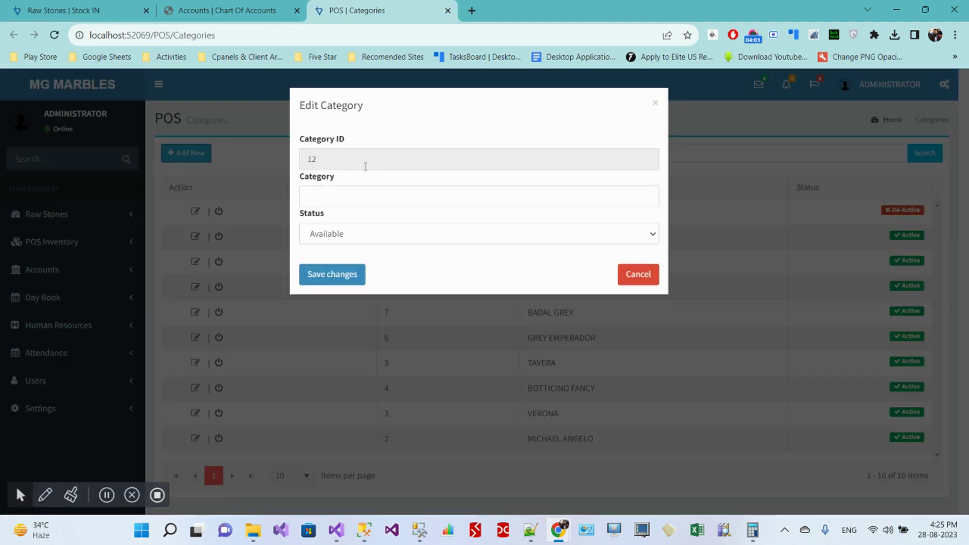
left_click(324, 200)
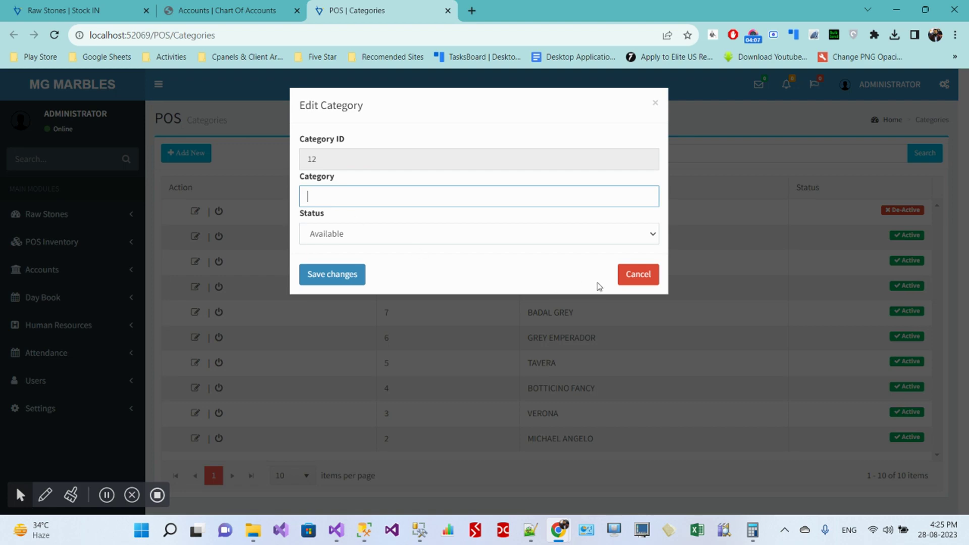
left_click(637, 276)
left_click(101, 11)
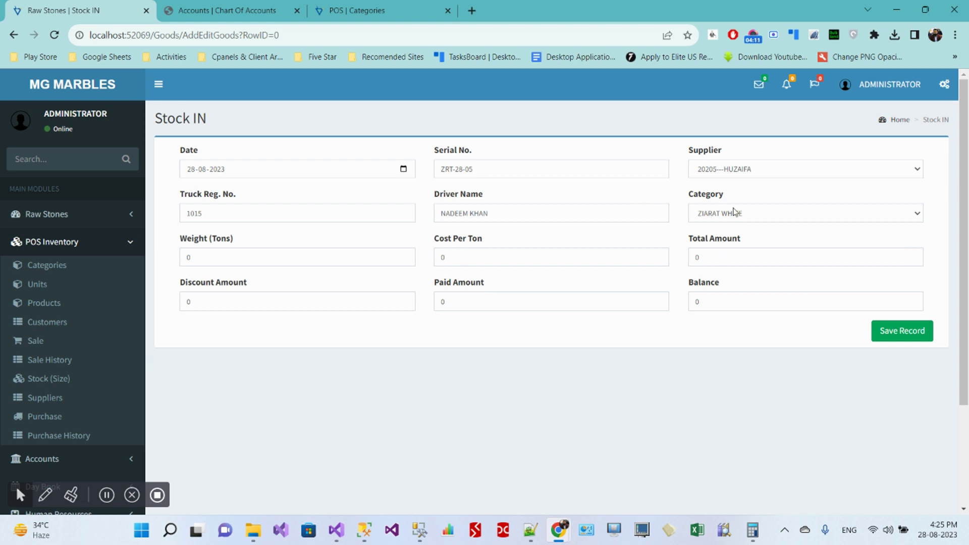
Step: Set the category to BOLDER, weight to 40 tons and cost per ton to 5000
left_click(732, 221)
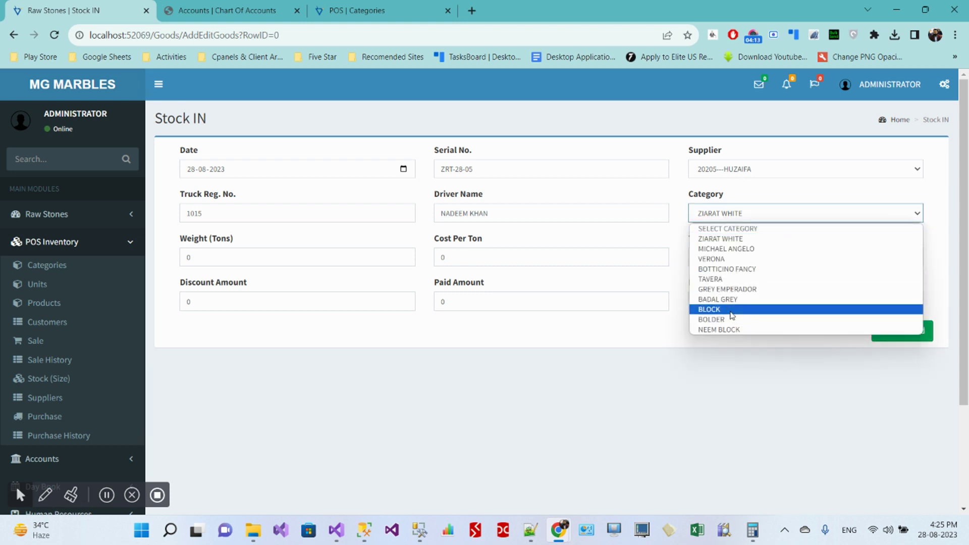
left_click(732, 310)
left_click(742, 218)
left_click(741, 321)
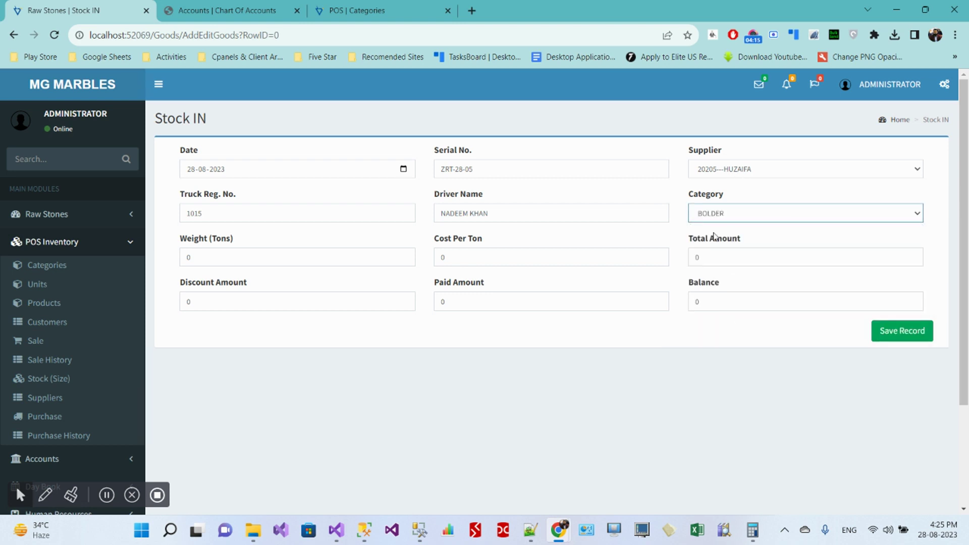
left_click(230, 259)
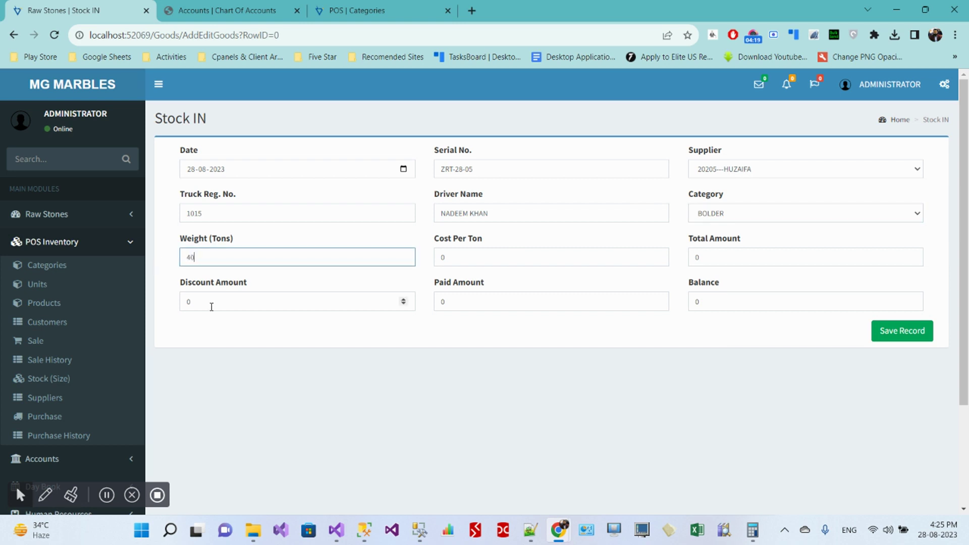
key("Tab")
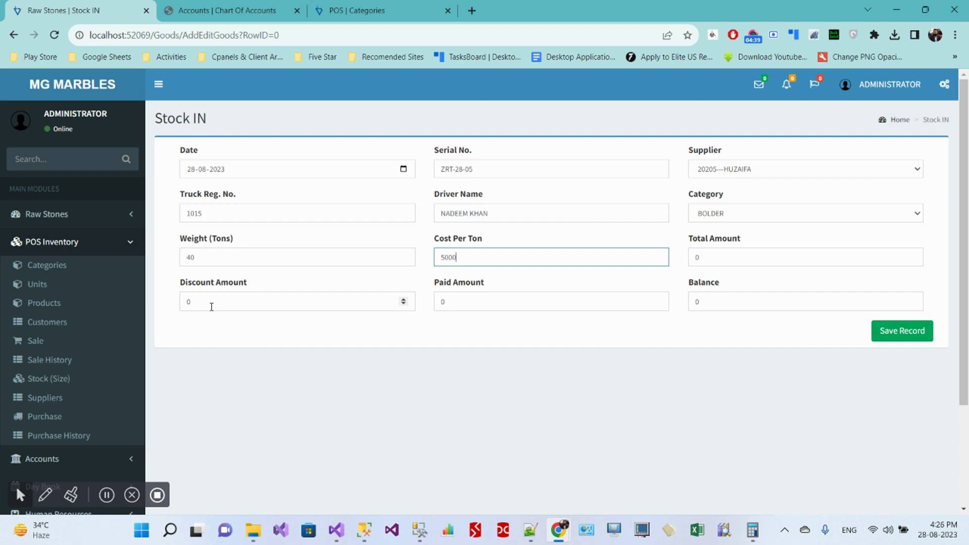
Step: Compute 12000 ÷ 40 = 300 in Calculator, then minimize it
left_click(753, 530)
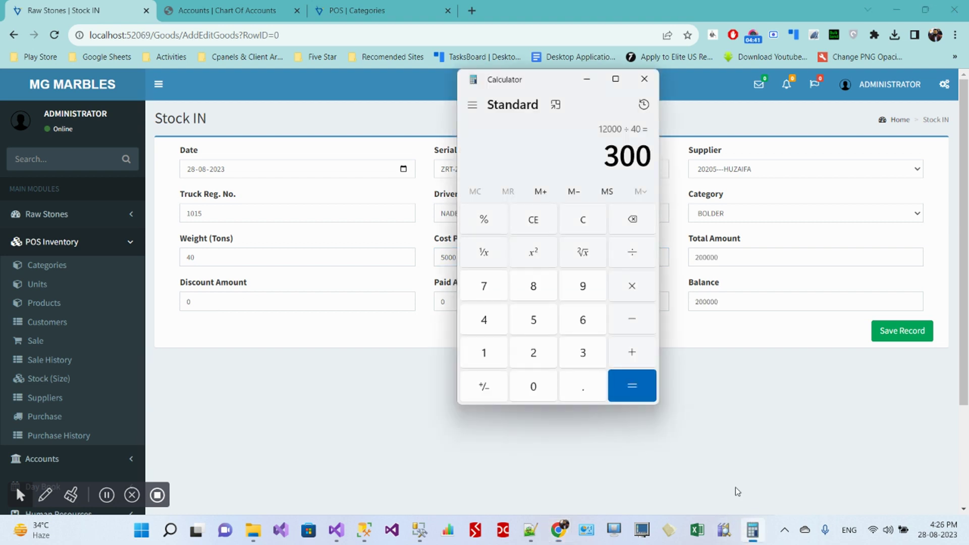
left_click(536, 223)
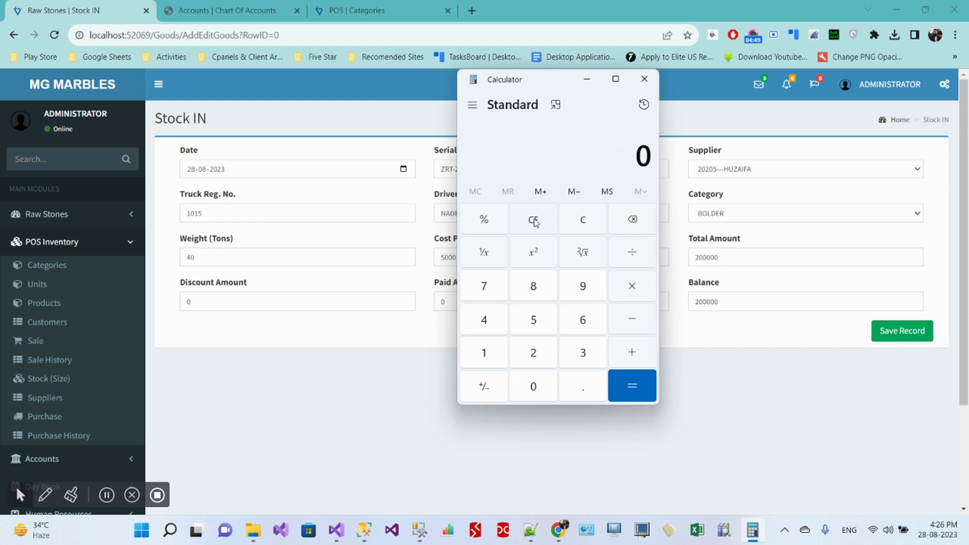
type("120000")
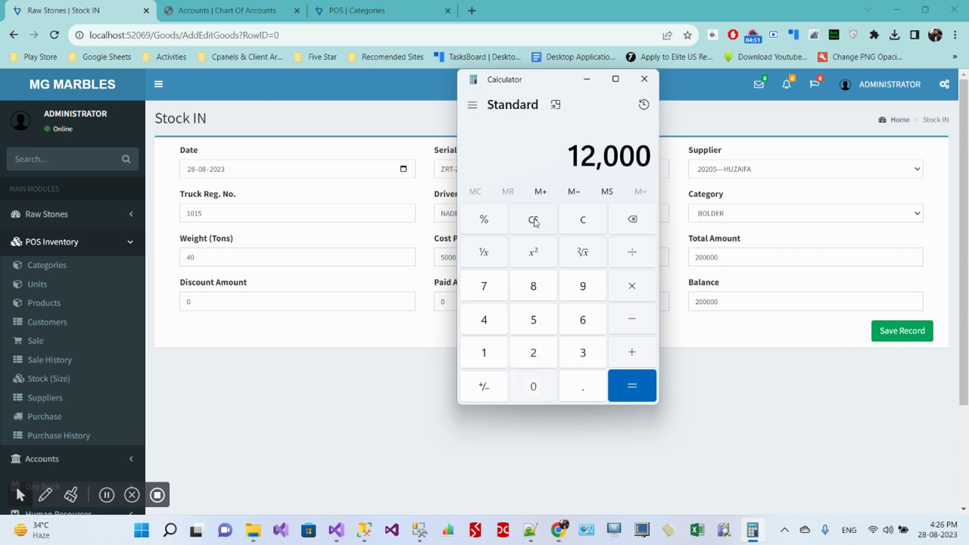
key("slash")
type("40")
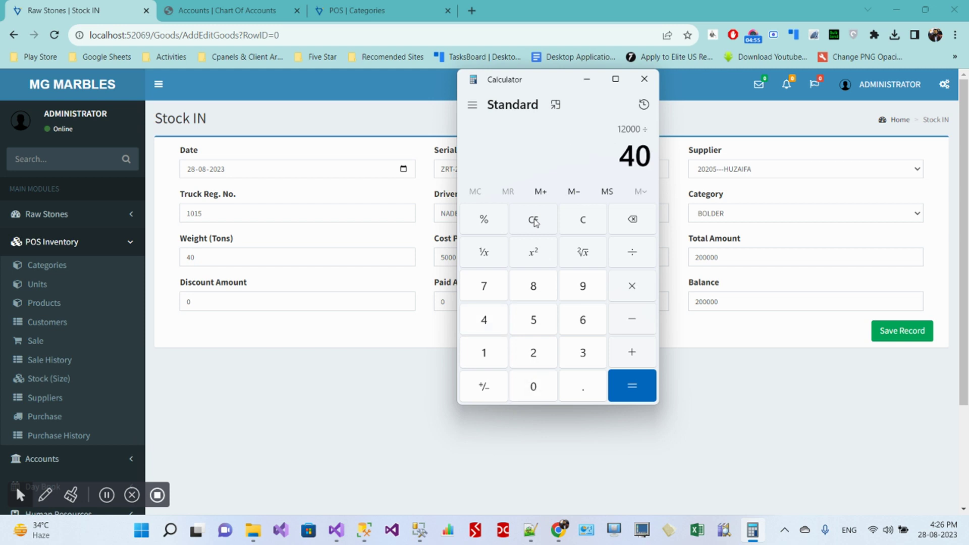
key("Return")
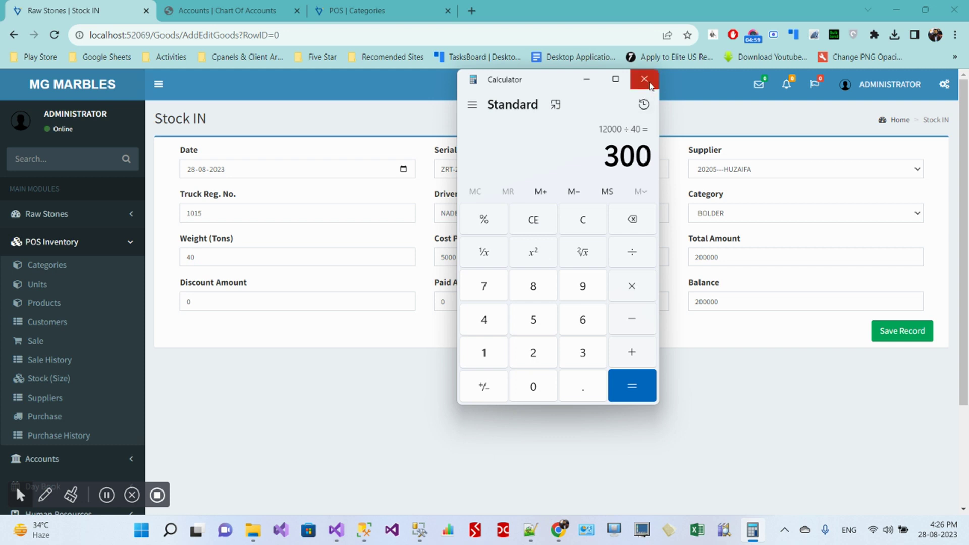
left_click(587, 79)
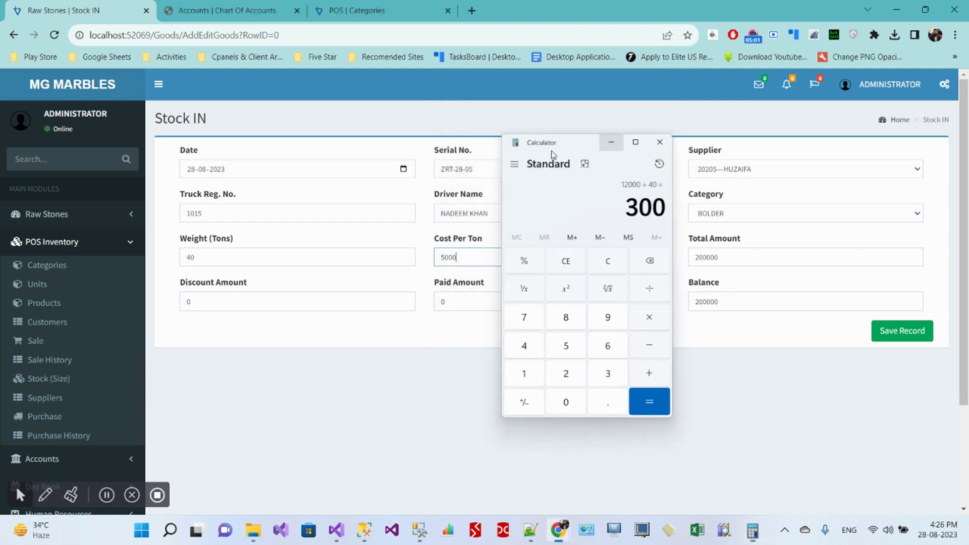
Step: Change cost per ton to 5300, confirm total and balance of 212000, and save
left_click_drag(445, 261, 477, 258)
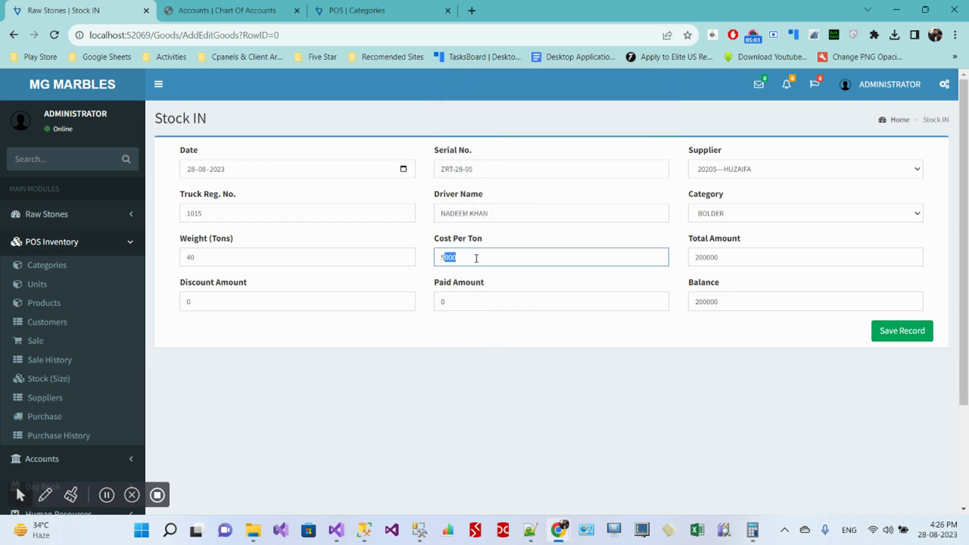
type("3")
key("Tab")
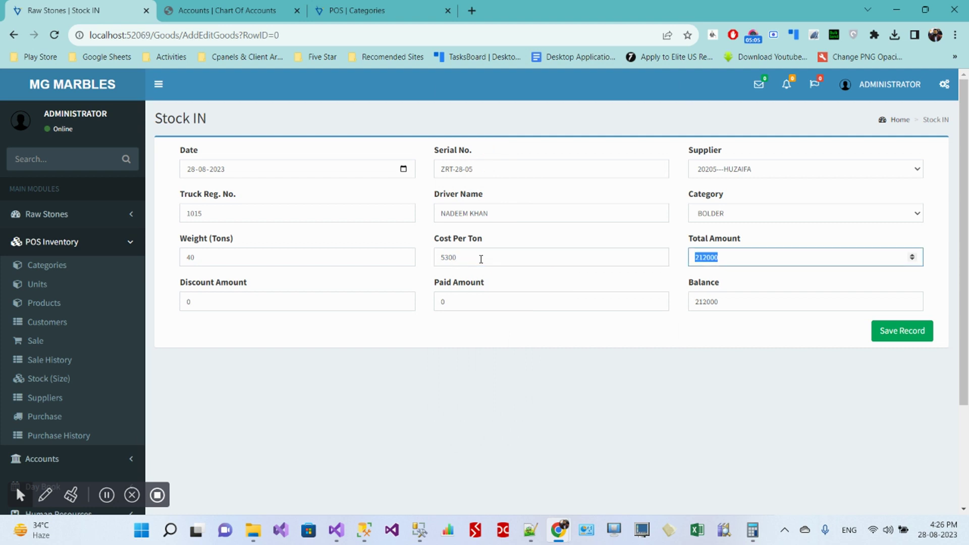
left_click(732, 259)
double_click(190, 303)
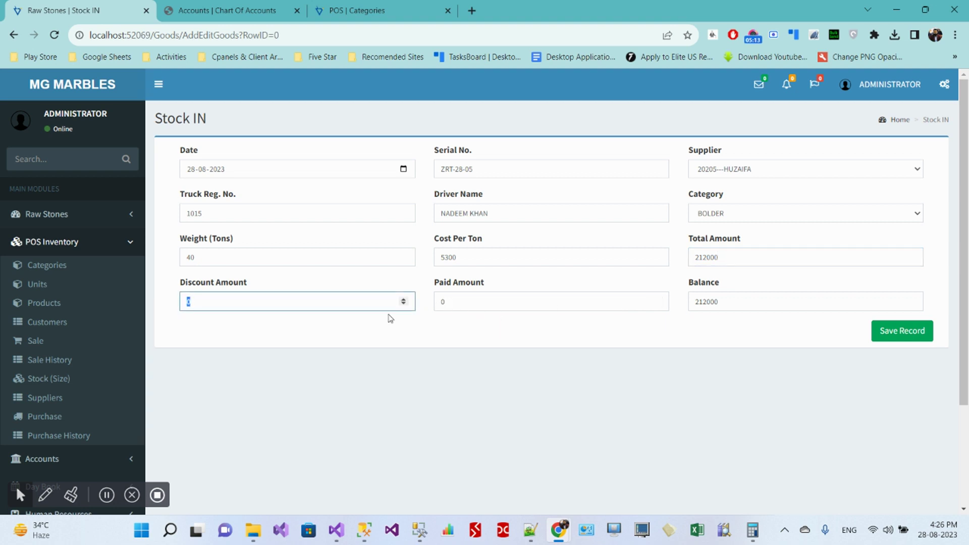
left_click(442, 305)
double_click(440, 306)
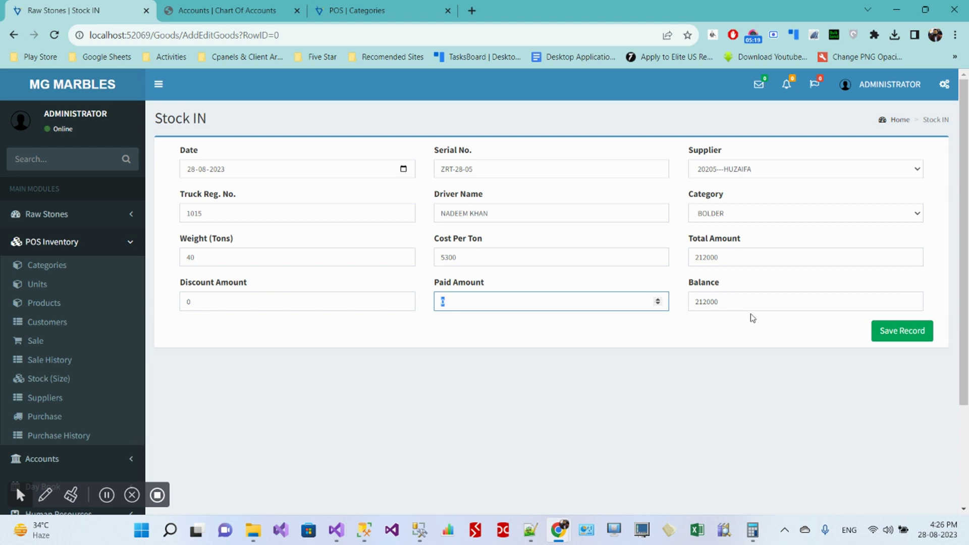
left_click_drag(746, 301, 690, 309)
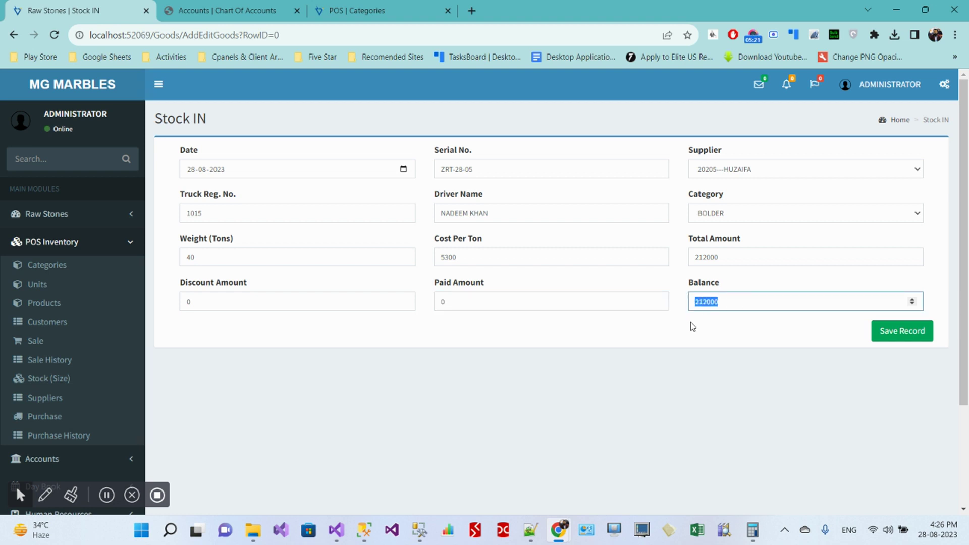
left_click(918, 334)
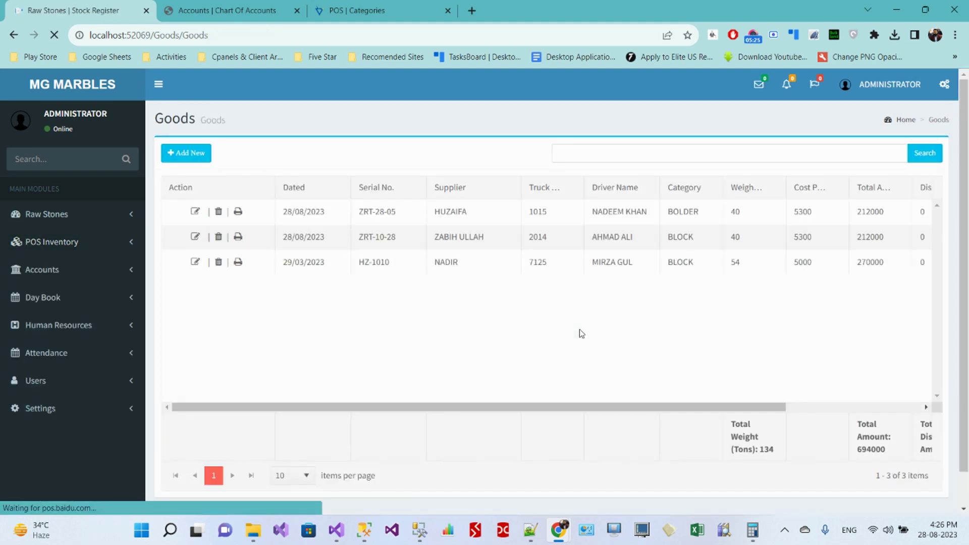
Step: Open the Raw Stones Receipt for ZRT-28-05 and review its 212000.00 factory and vendor copies
left_click(443, 211)
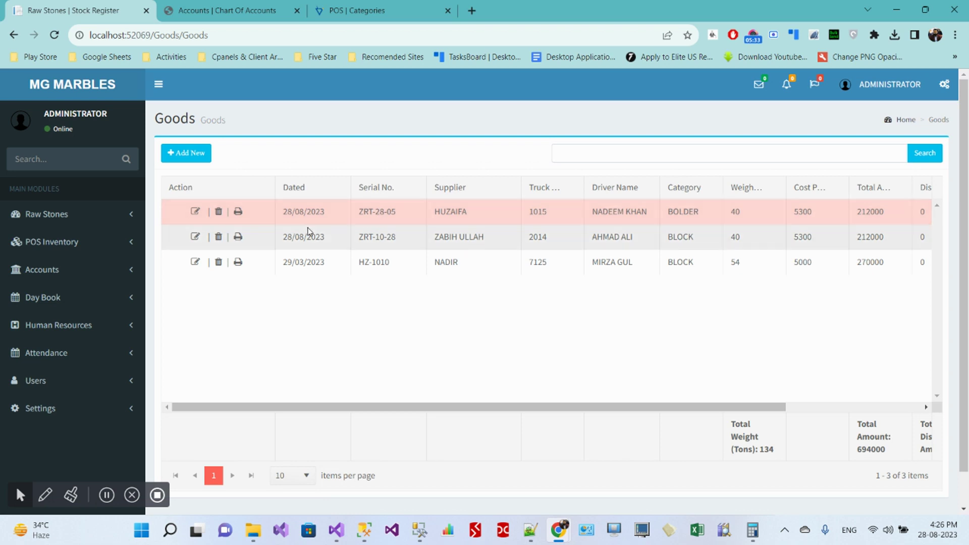
left_click(239, 213)
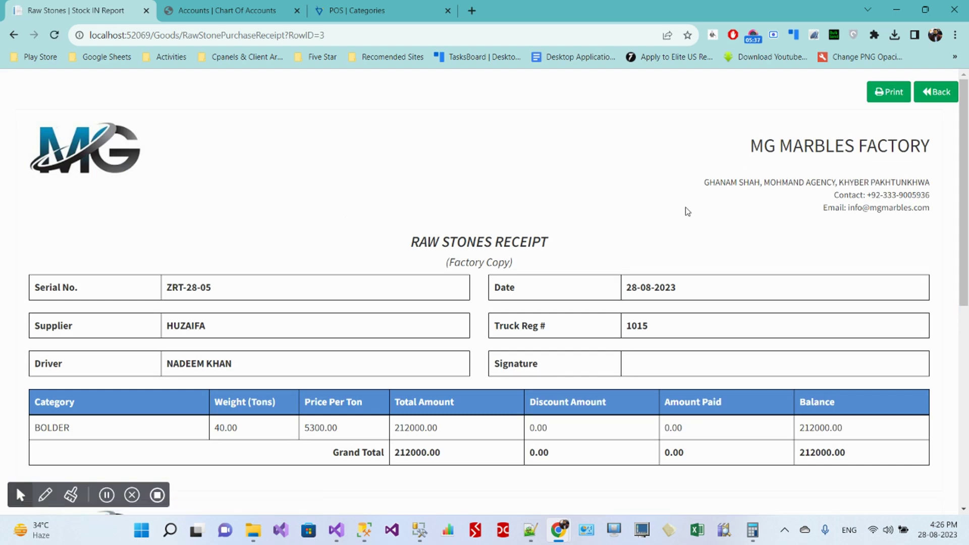
scroll(556, 192, "down", 4)
scroll(465, 158, "up", 3)
left_click_drag(445, 197, 536, 205)
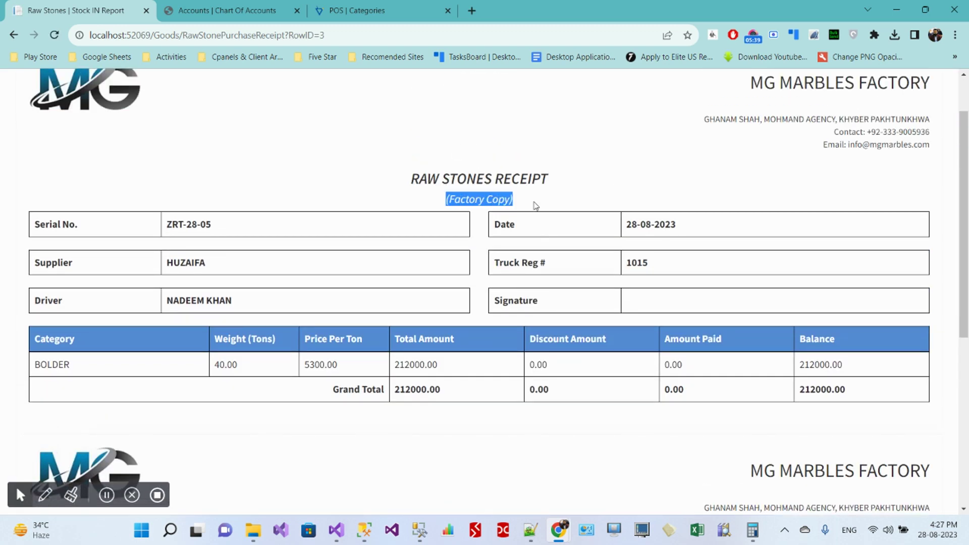
scroll(536, 205, "down", 4)
left_click_drag(436, 337, 526, 336)
scroll(561, 313, "down", 1)
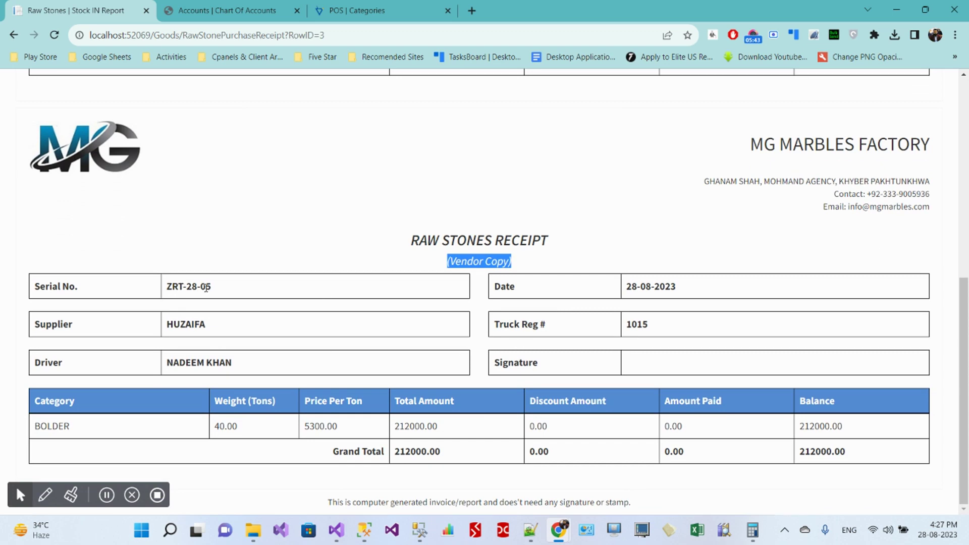
scroll(545, 268, "up", 5)
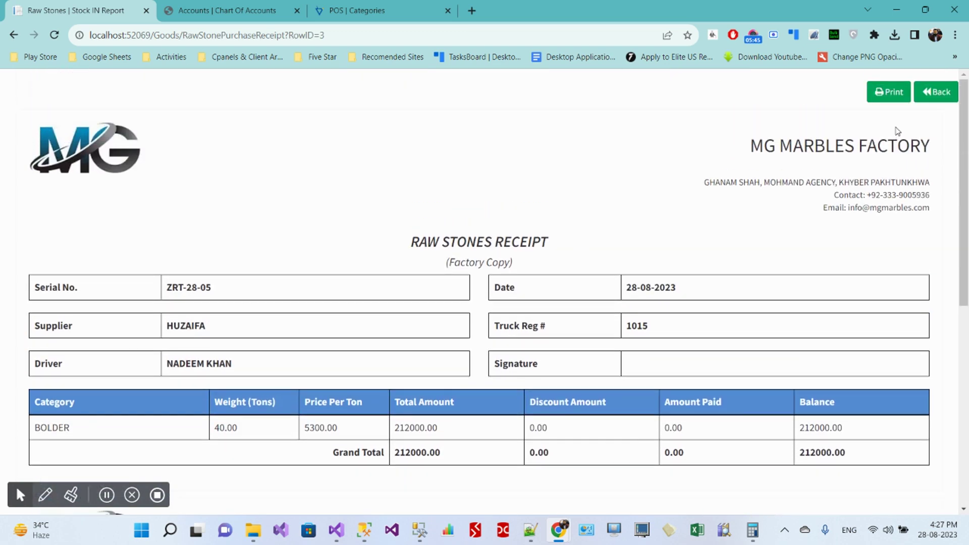
left_click(882, 95)
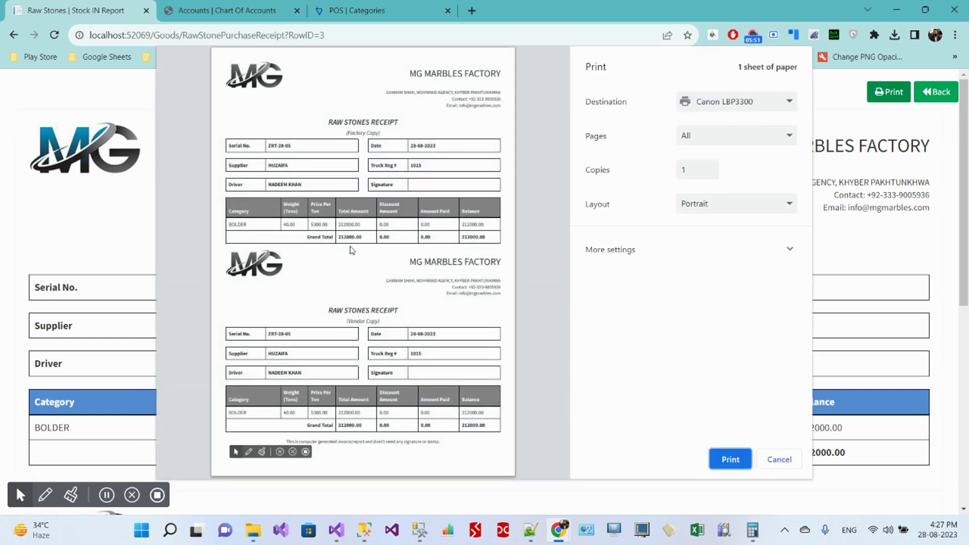
left_click_drag(346, 133, 387, 132)
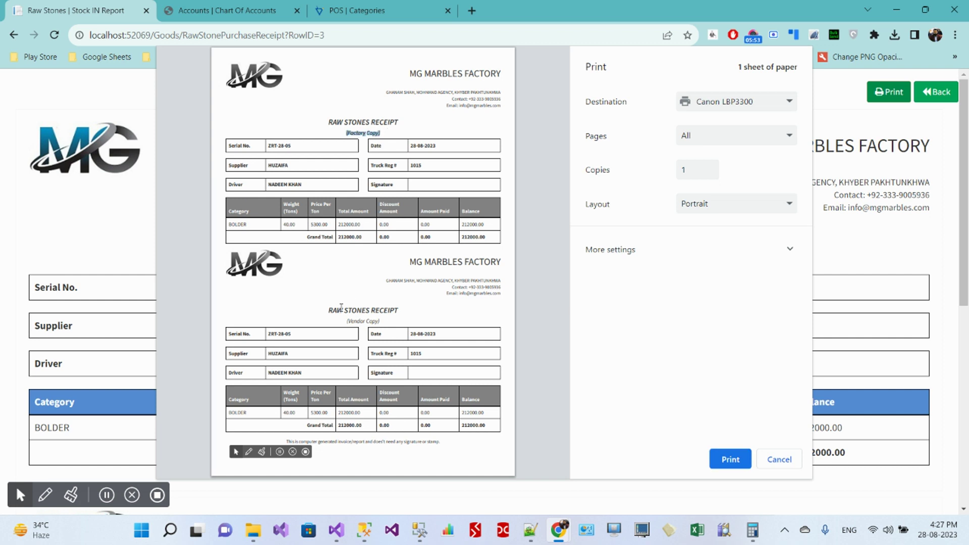
left_click_drag(347, 323, 391, 324)
left_click(392, 325)
left_click(643, 258)
scroll(713, 354, "down", 1)
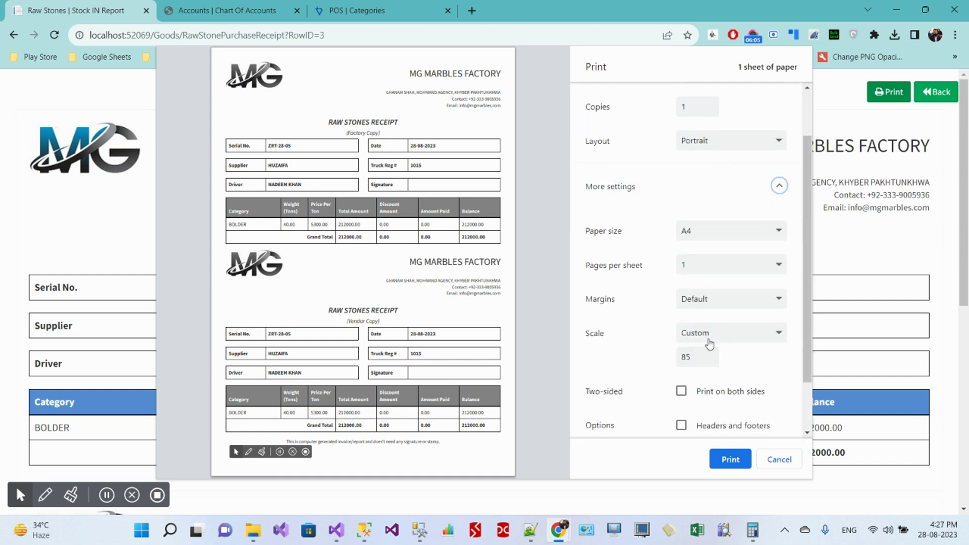
double_click(679, 357)
left_click(604, 337)
left_click(693, 341)
left_click(699, 360)
left_click(612, 361)
scroll(707, 253, "up", 2)
scroll(718, 262, "down", 3)
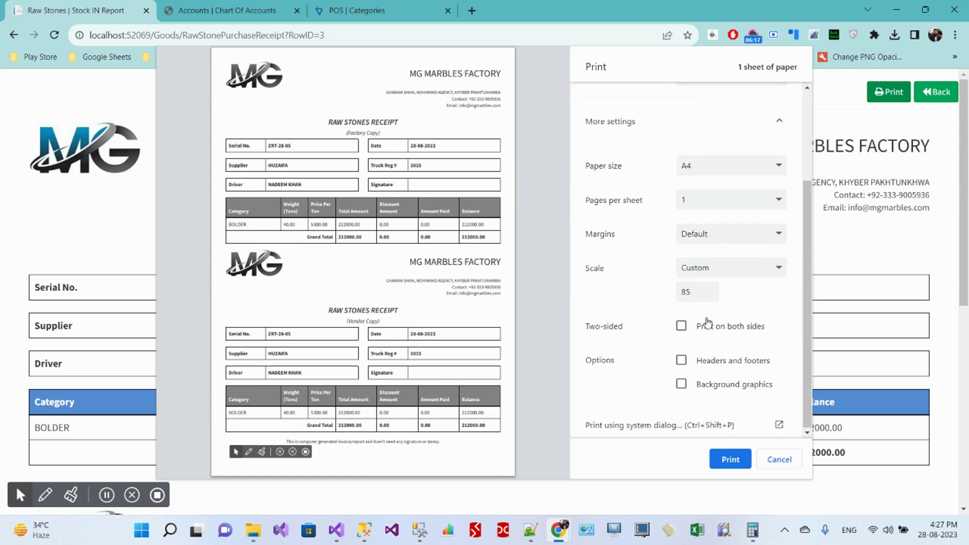
scroll(683, 323, "up", 3)
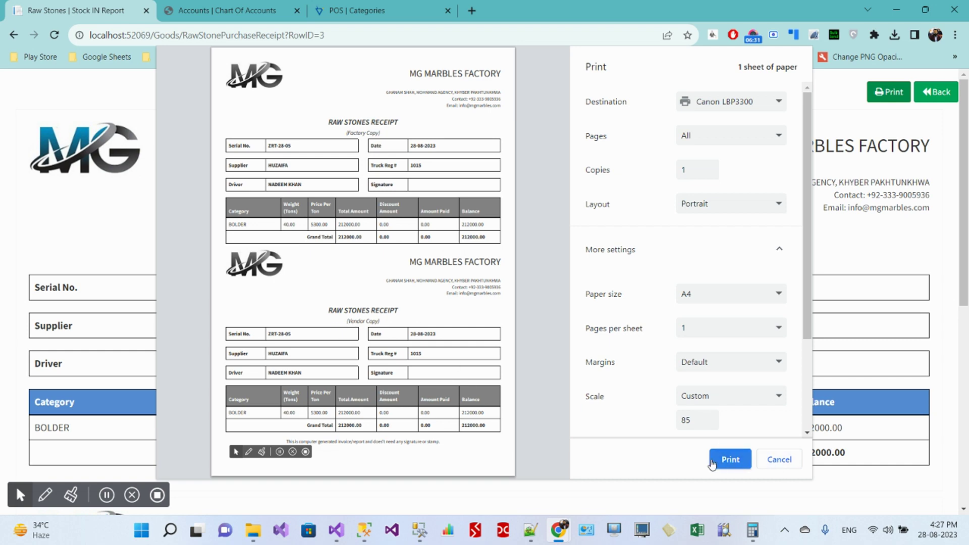
left_click(781, 461)
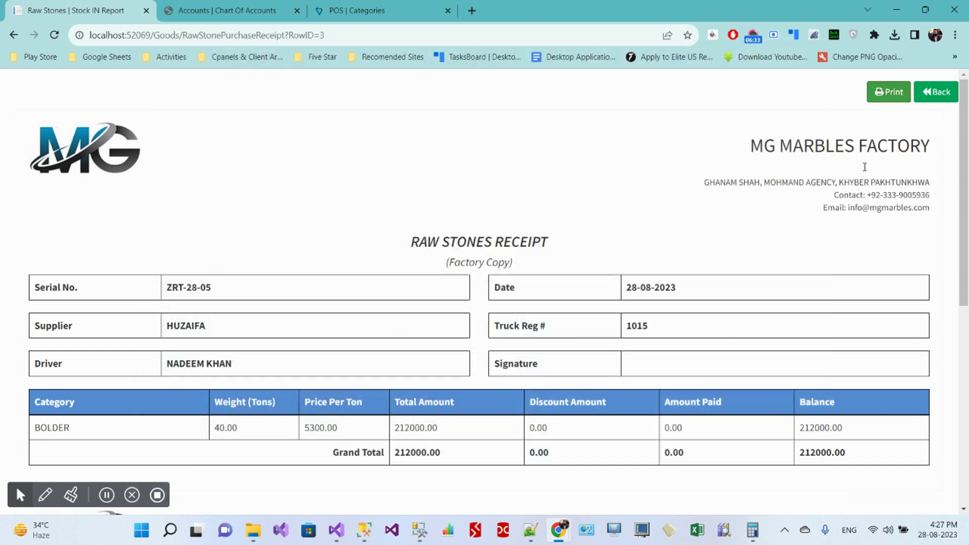
Step: Reopen Stock IN entry ZRT-28-05 for editing, then expand the Accounts pages in the sidebar
left_click(942, 98)
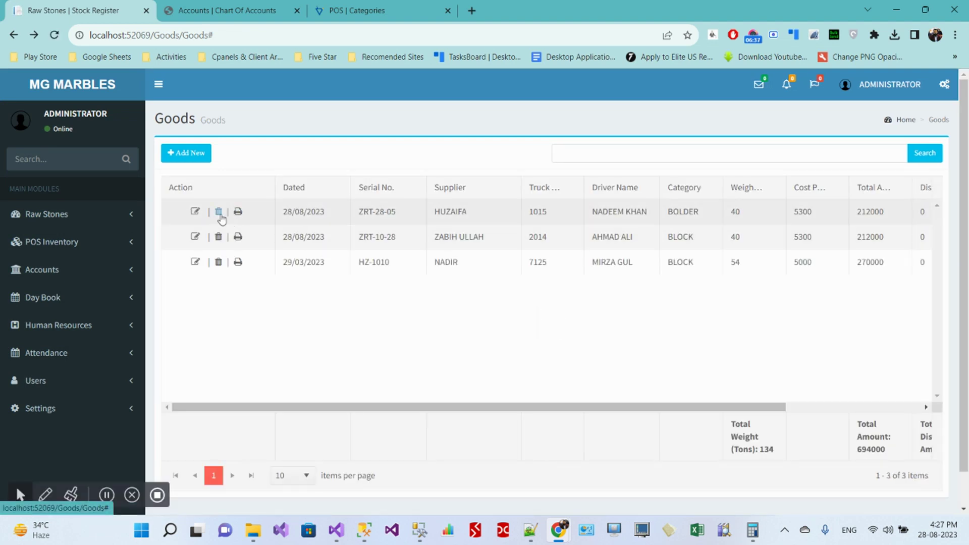
left_click(194, 216)
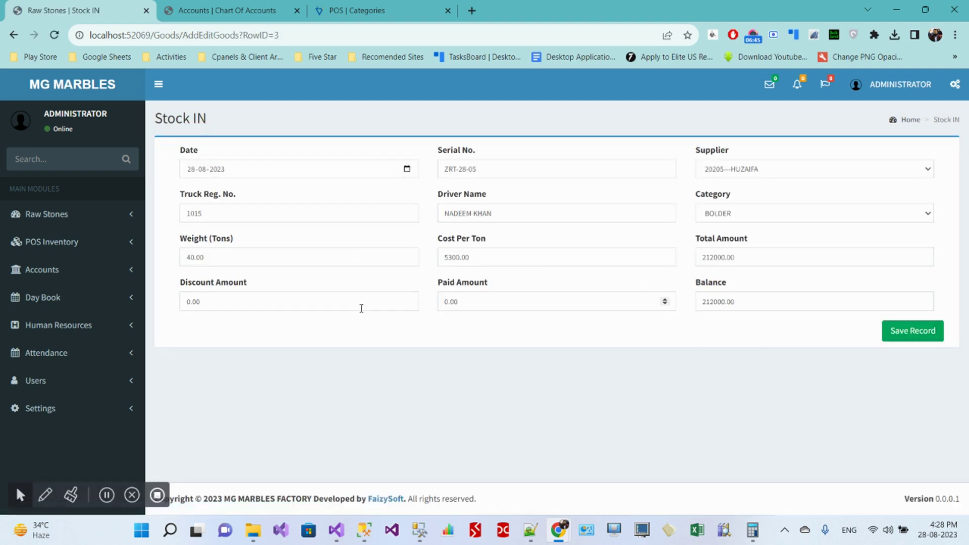
left_click(60, 219)
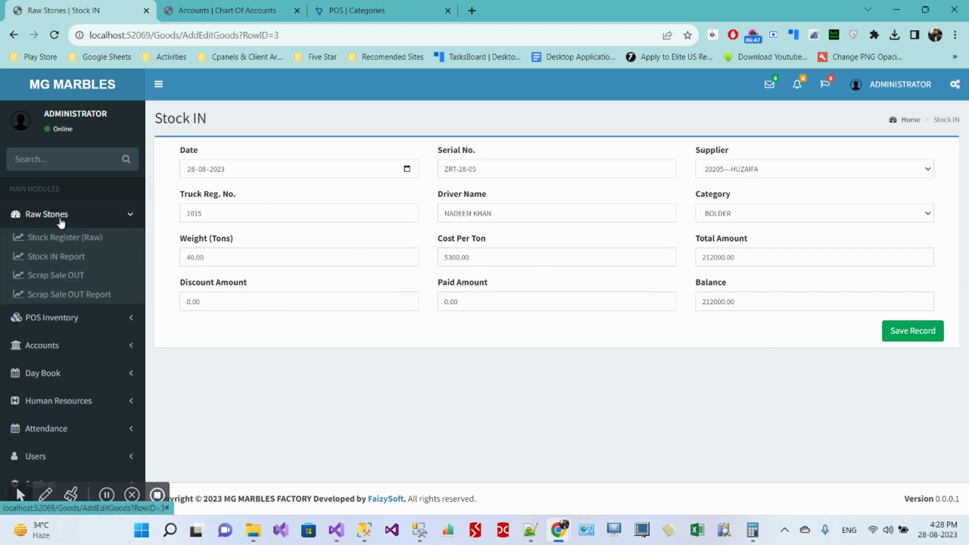
left_click(61, 222)
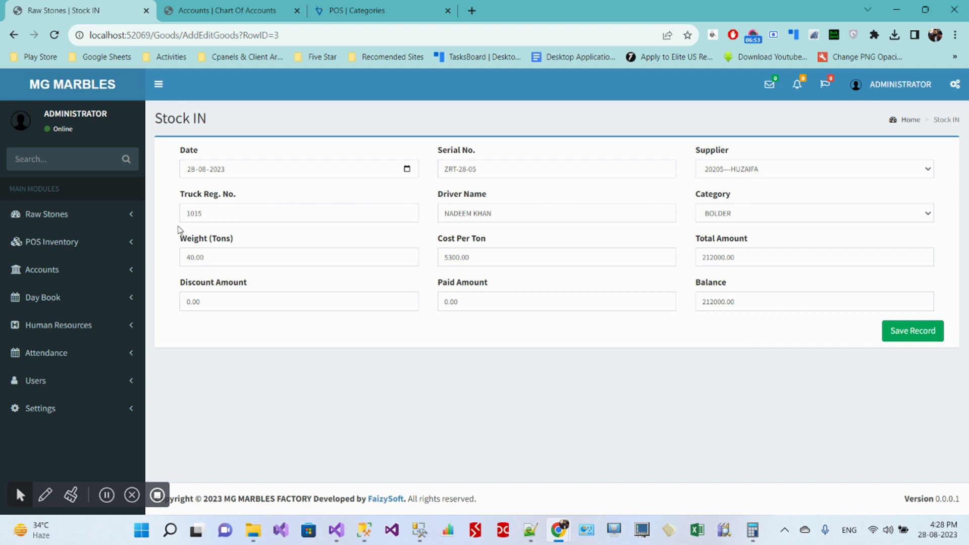
left_click(82, 279)
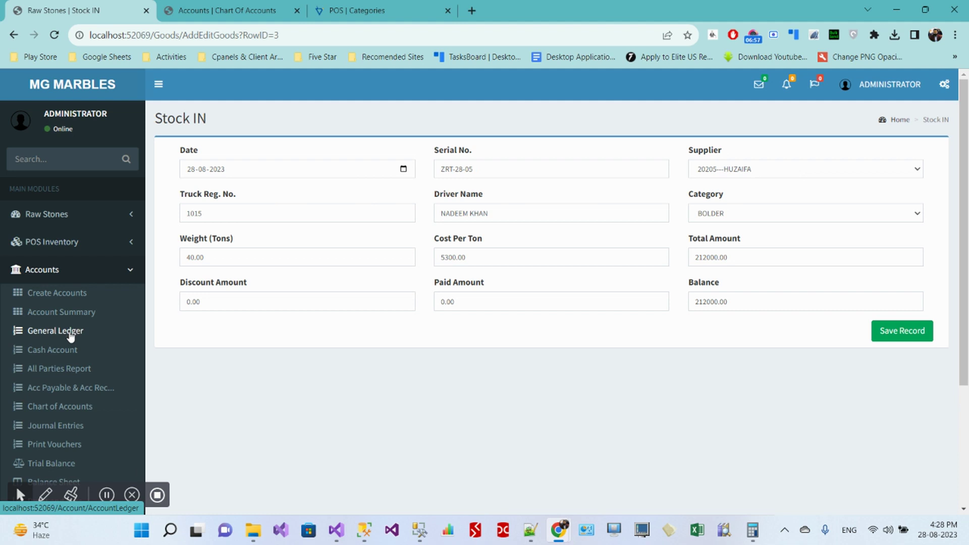
Step: Load the supplier's General Ledger in a new tab and check the 212000 credit for ZRT-28-05
middle_click(71, 335)
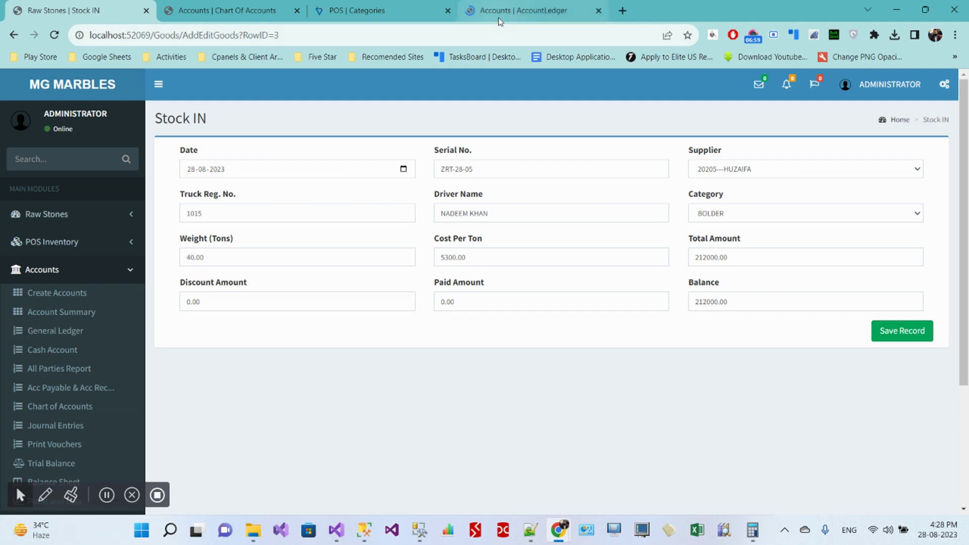
left_click(505, 13)
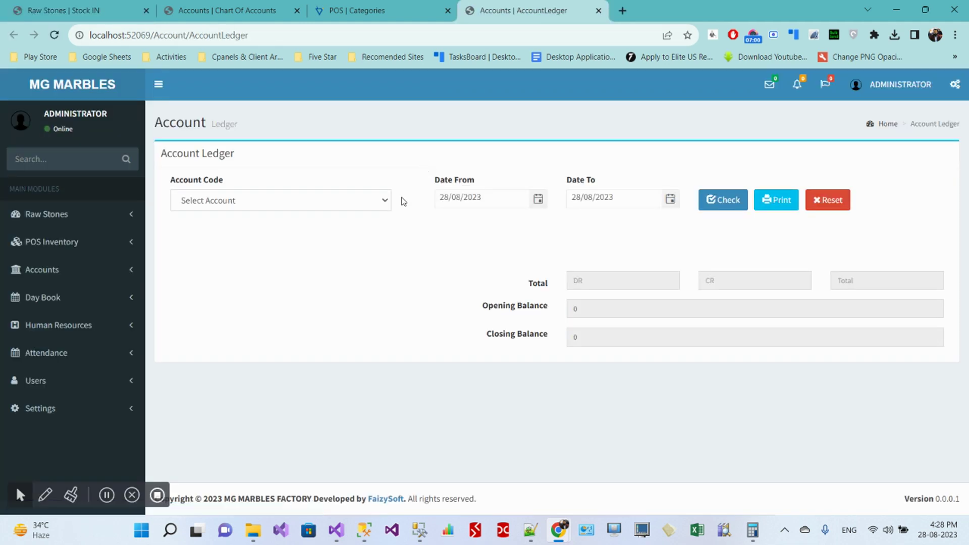
left_click(321, 206)
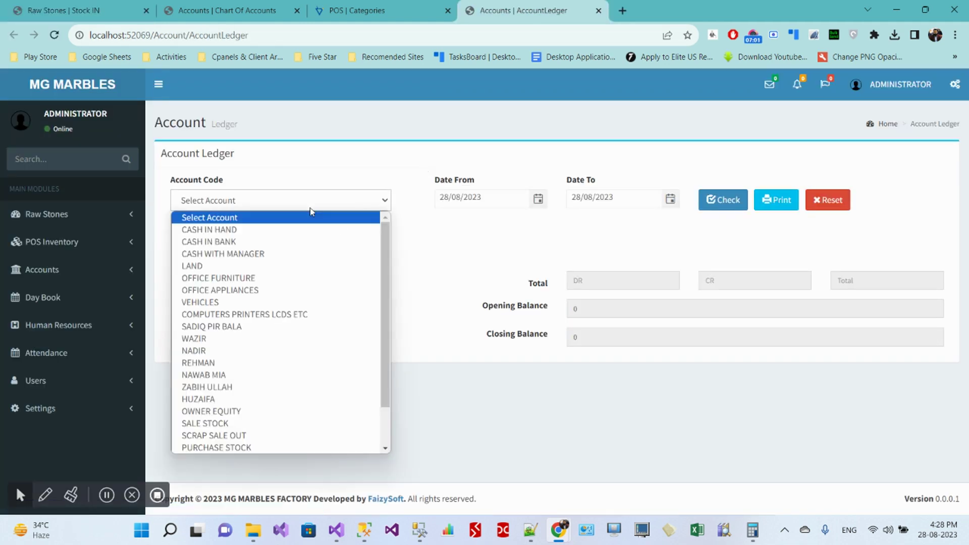
left_click(234, 400)
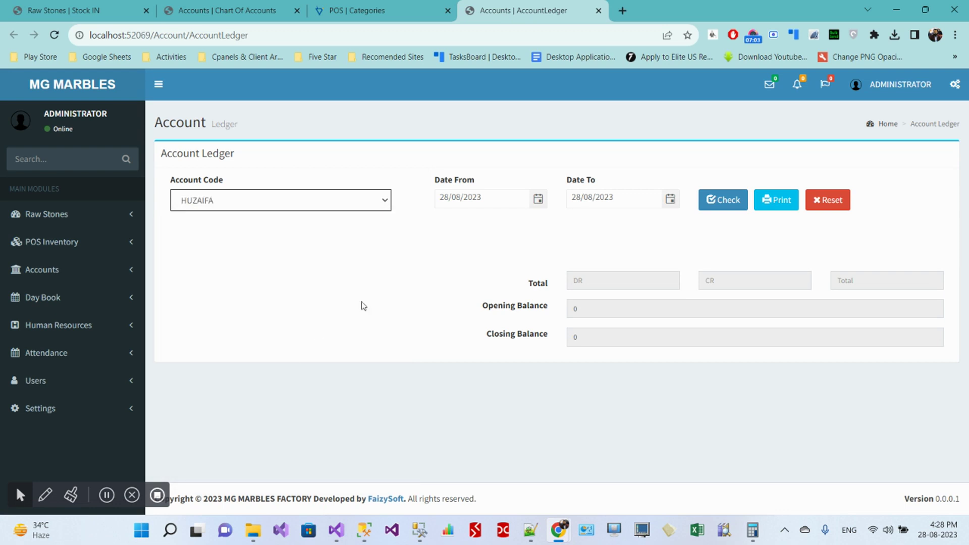
left_click(714, 201)
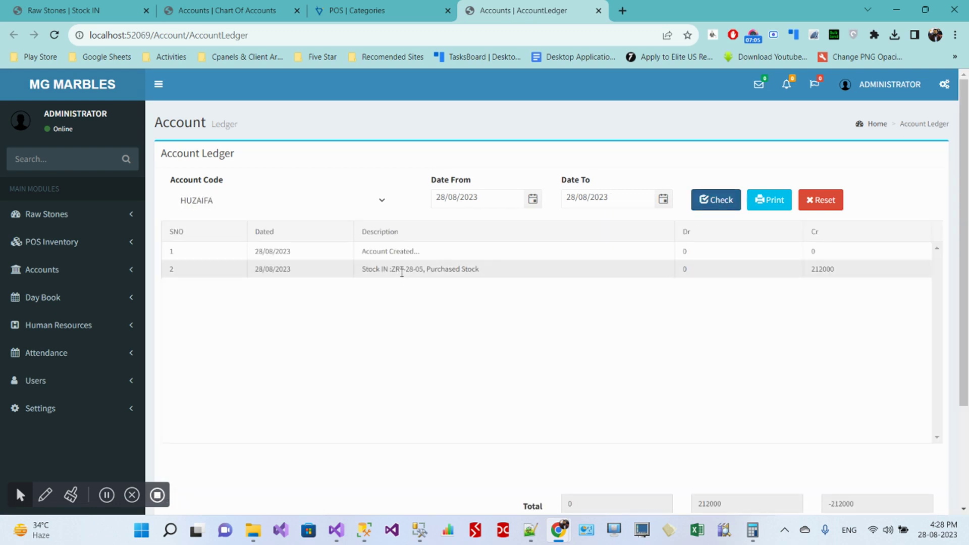
scroll(835, 322, "down", 3)
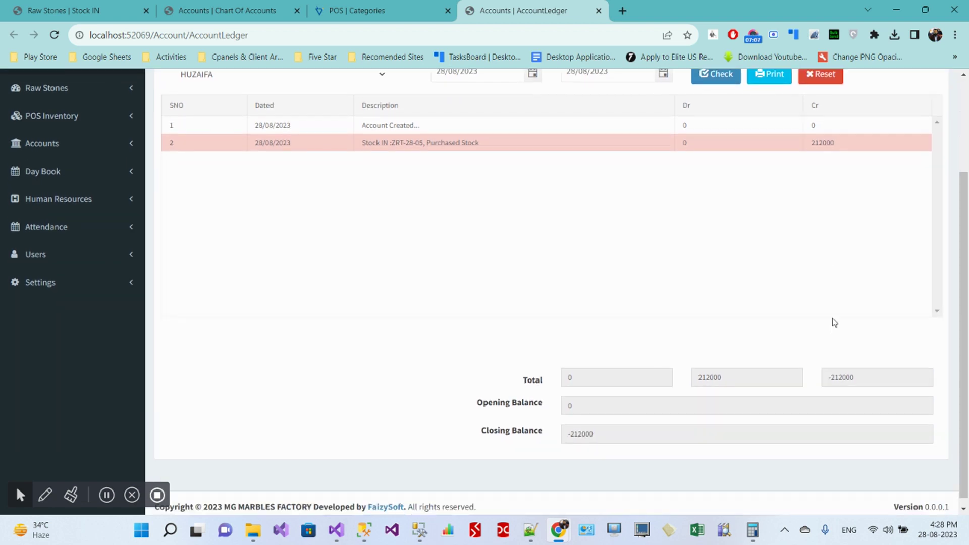
scroll(738, 343, "up", 3)
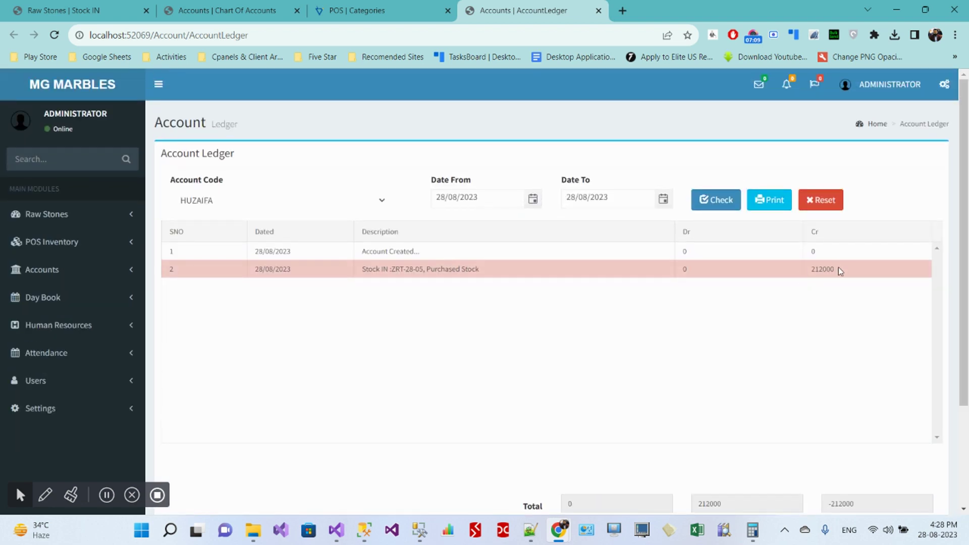
left_click_drag(838, 270, 814, 269)
left_click(702, 277)
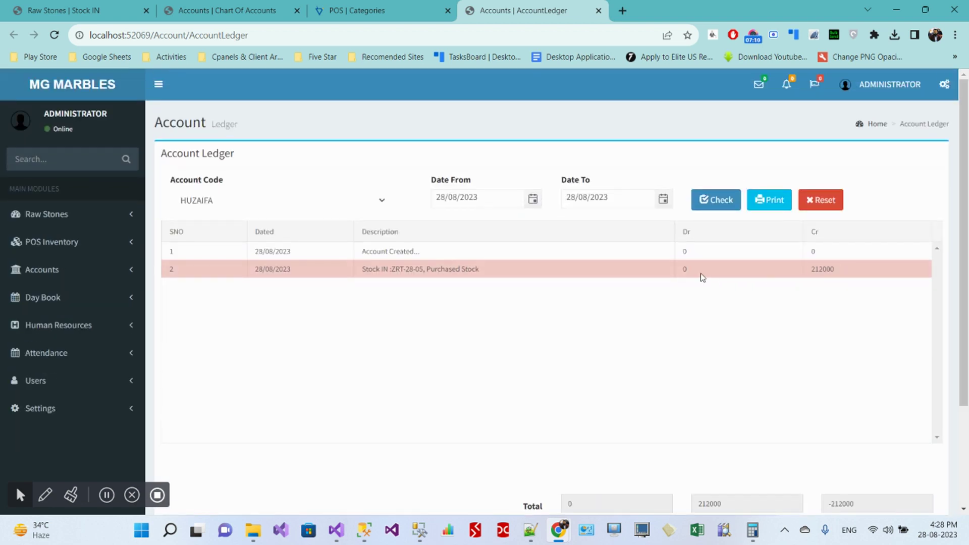
left_click_drag(394, 270, 424, 269)
left_click(491, 277)
Step: Open the printable Accounts Ledger Report, then return to the Stock IN entry tab
left_click(767, 201)
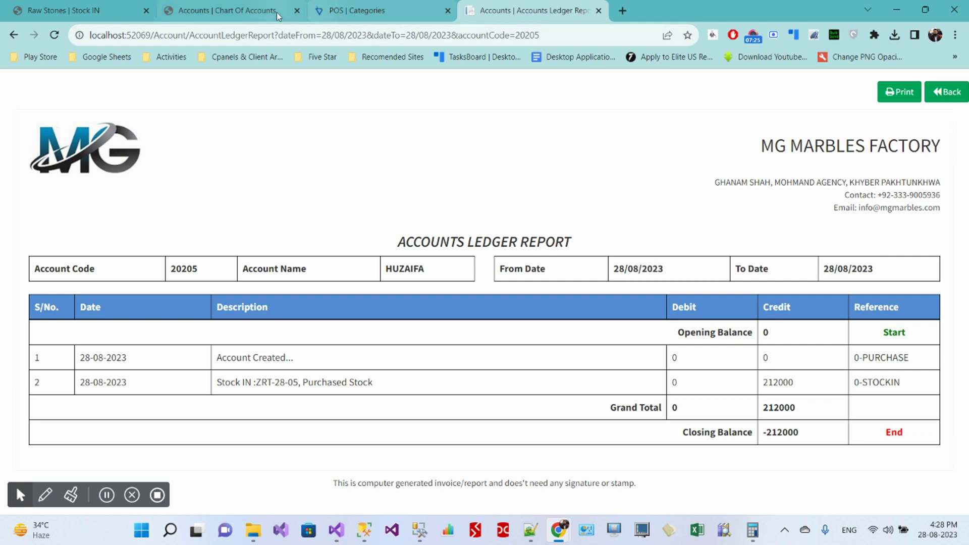
left_click(89, 9)
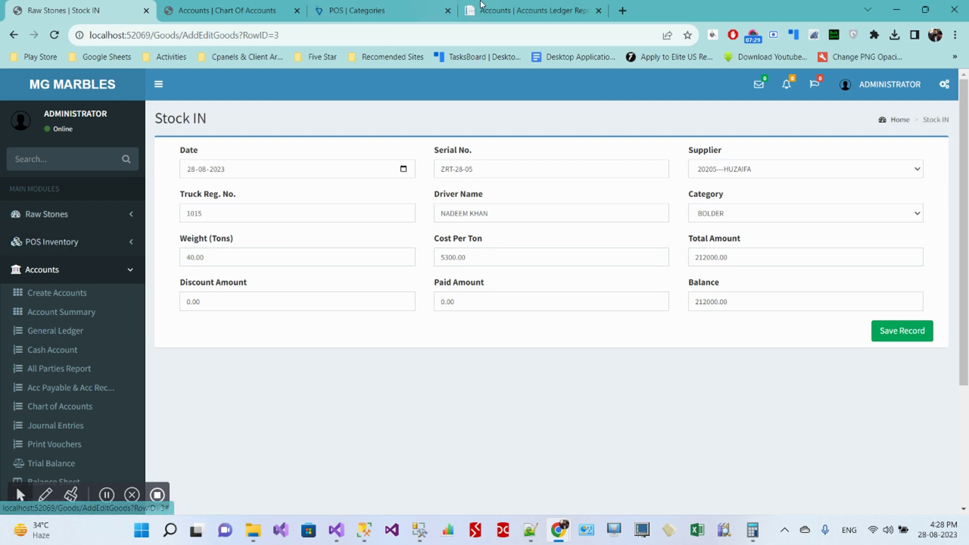
left_click(498, 14)
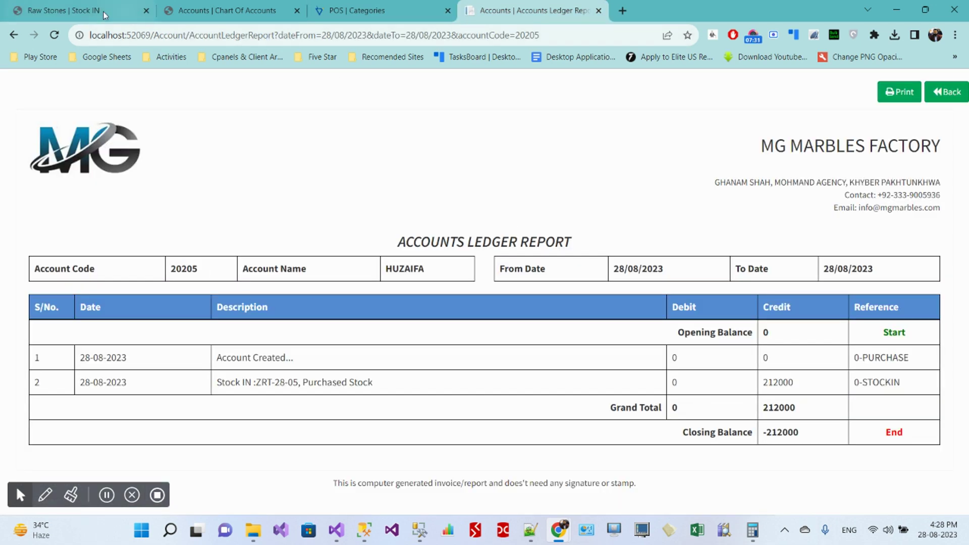
left_click(81, 10)
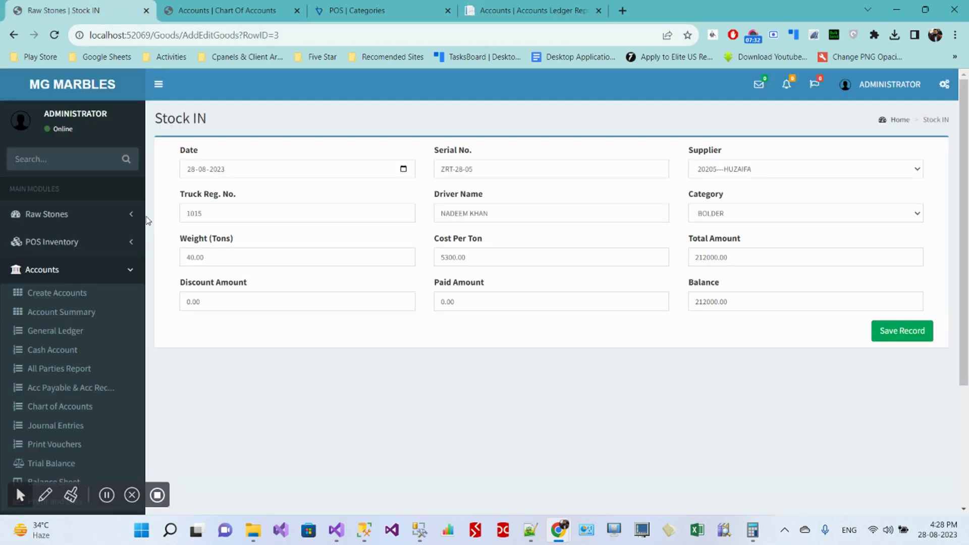
left_click(88, 217)
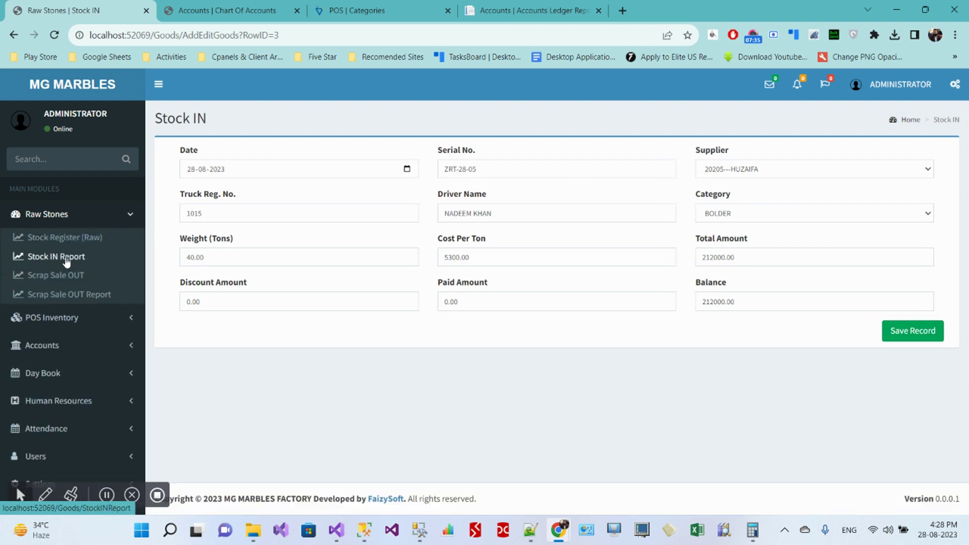
Step: Open the Stock IN Report for the range 01-08-2023 to 01-09-2023
left_click(66, 259)
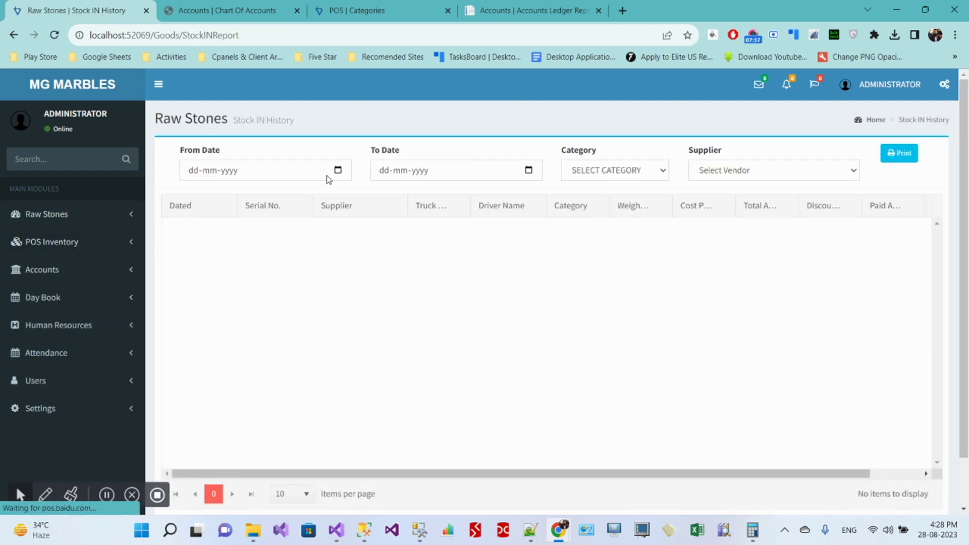
left_click(338, 171)
left_click(338, 171)
left_click(232, 234)
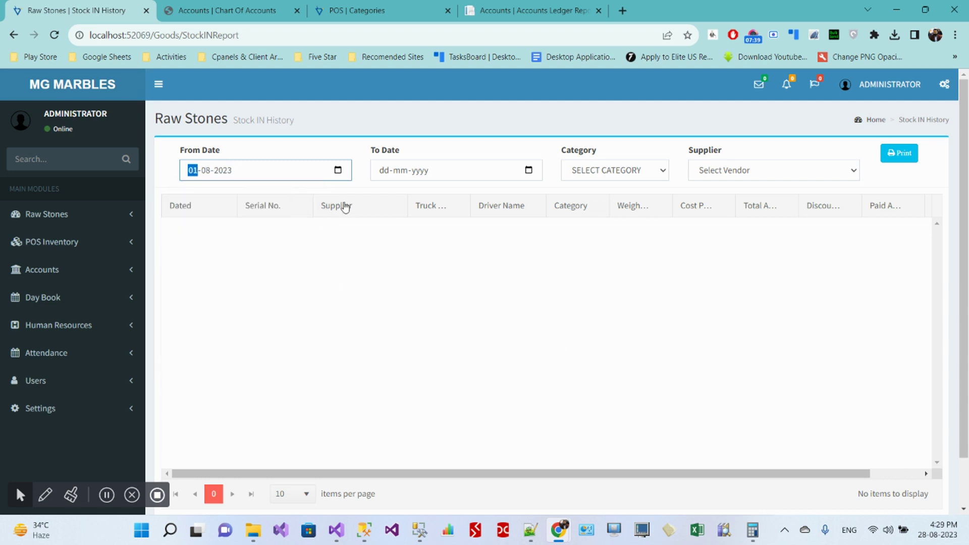
left_click(529, 170)
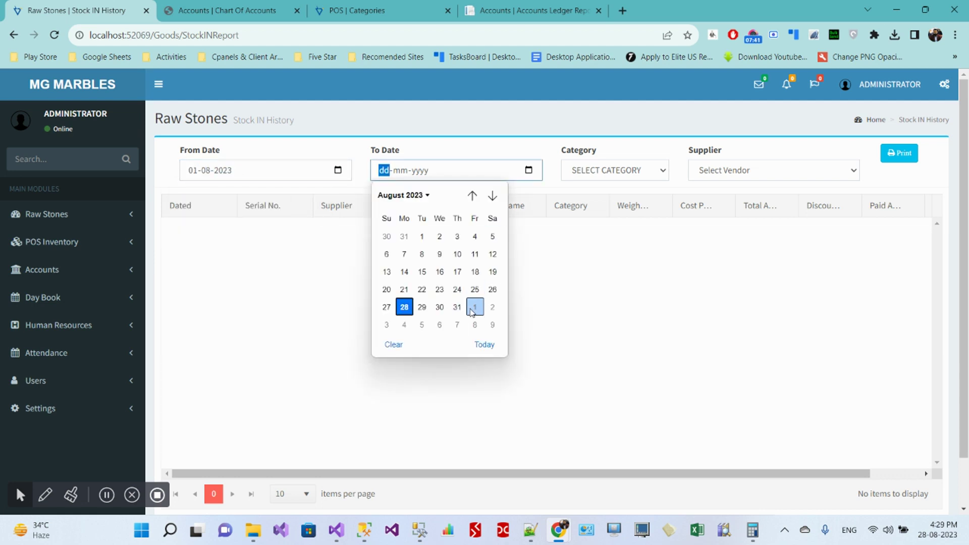
left_click(475, 305)
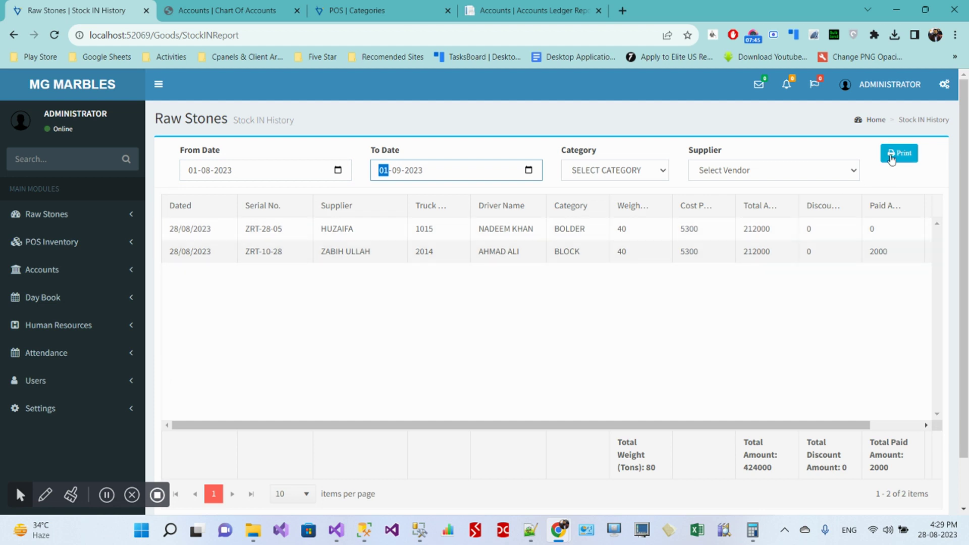
Step: Try the BLOCK and BOLDER category filters, then clear the category filter
left_click(598, 170)
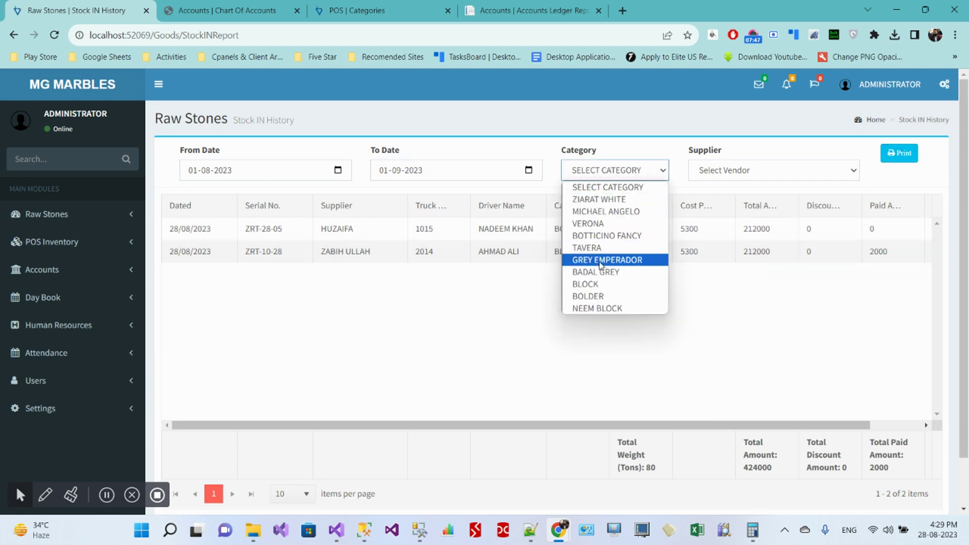
left_click(597, 285)
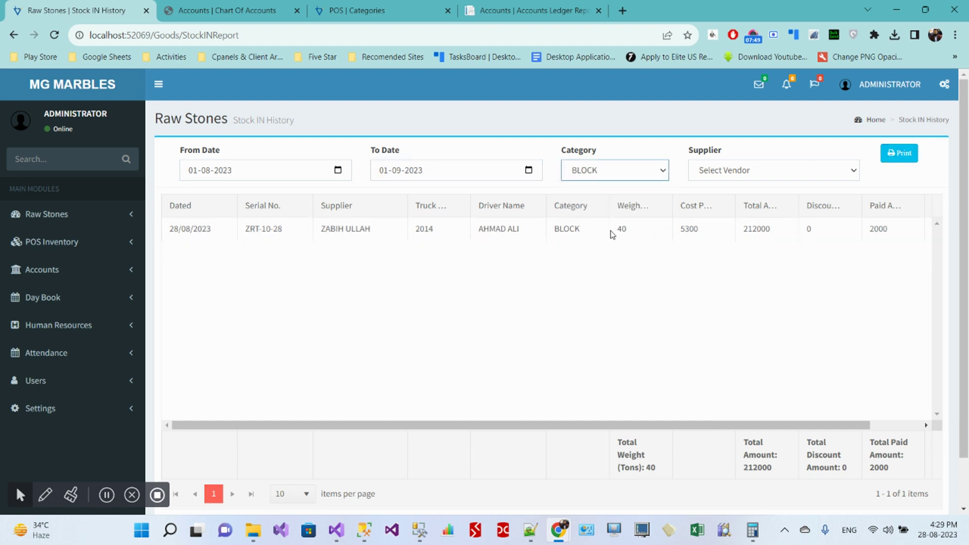
left_click(618, 171)
left_click(615, 297)
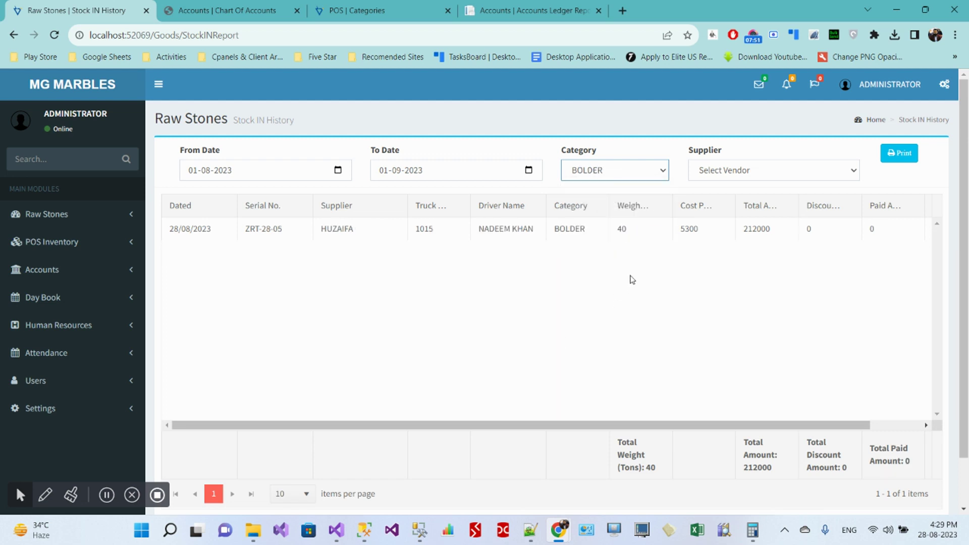
left_click(616, 172)
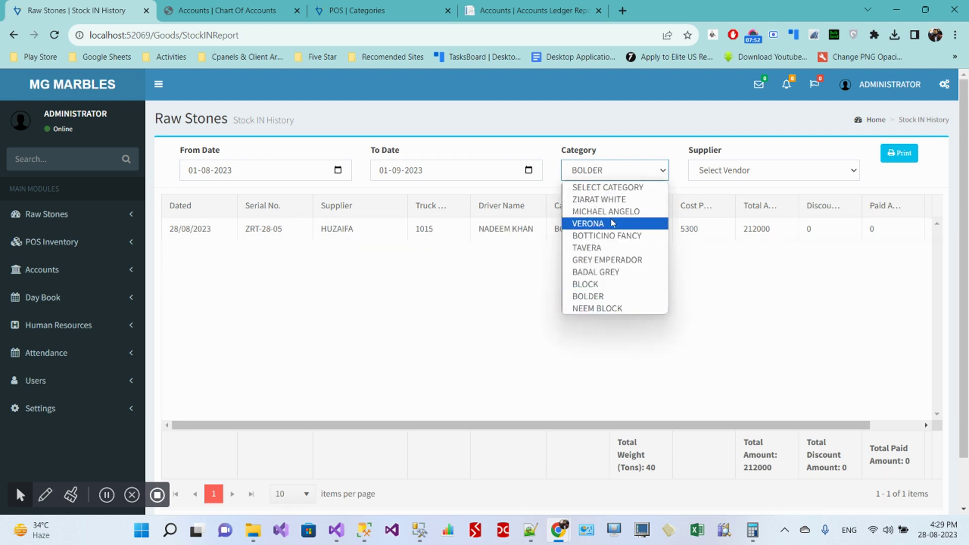
left_click(609, 189)
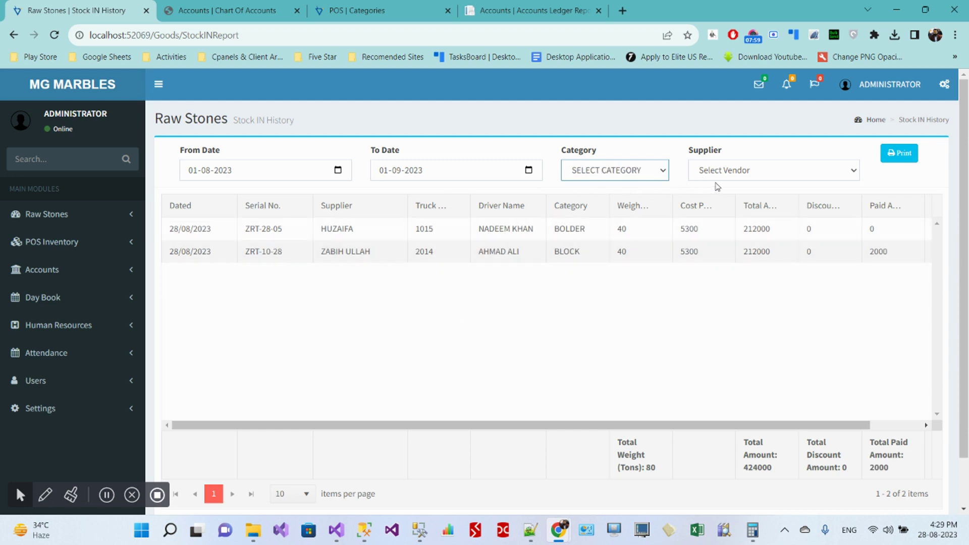
Step: Filter to a single supplier and open the printable Raw Stone Stock In Report
left_click(729, 174)
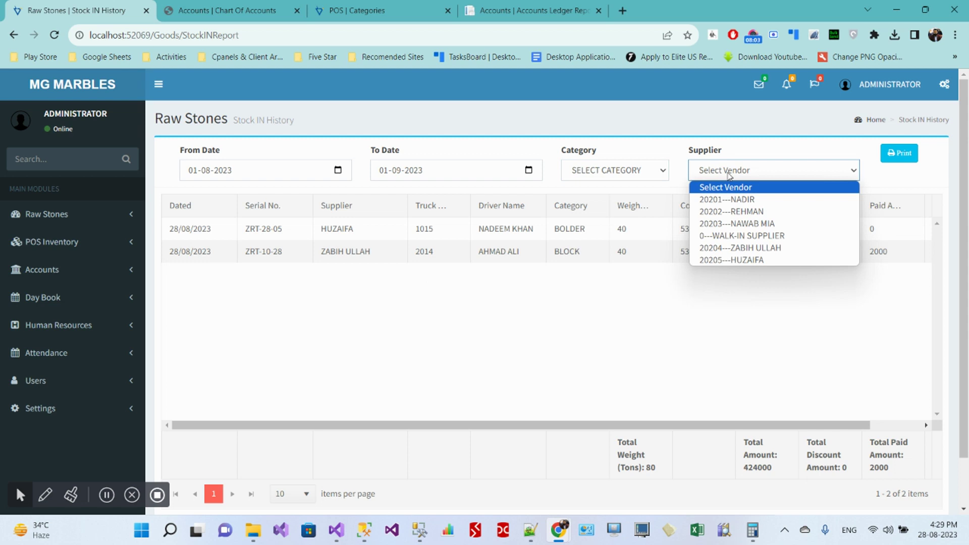
left_click(737, 260)
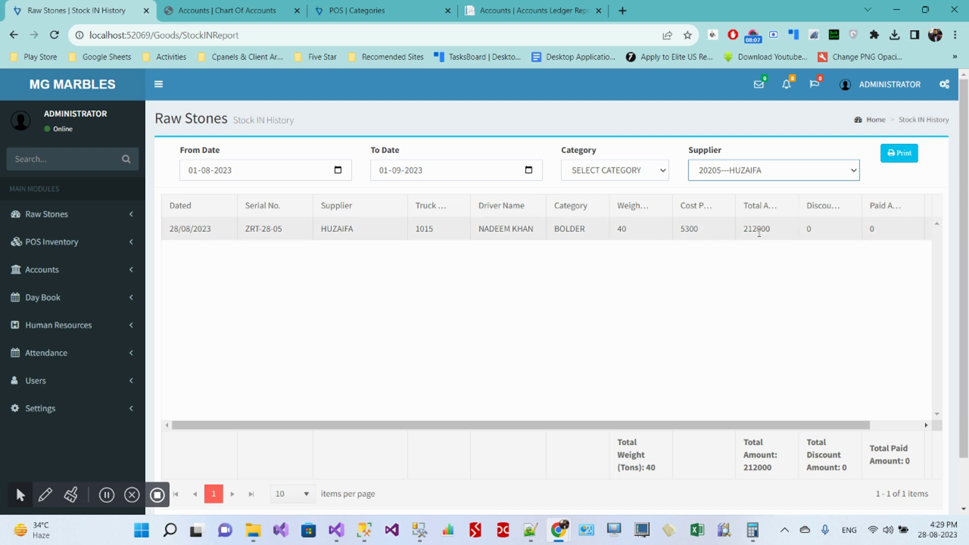
left_click(902, 153)
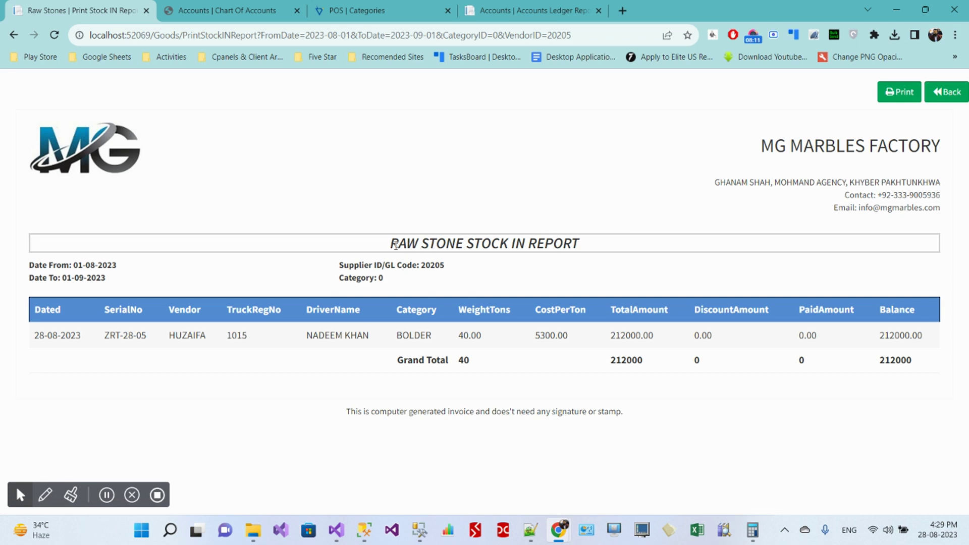
Step: Return to the stock-in history and leave the supplier filter on all suppliers
left_click_drag(393, 245, 595, 255)
left_click(588, 268)
left_click(944, 92)
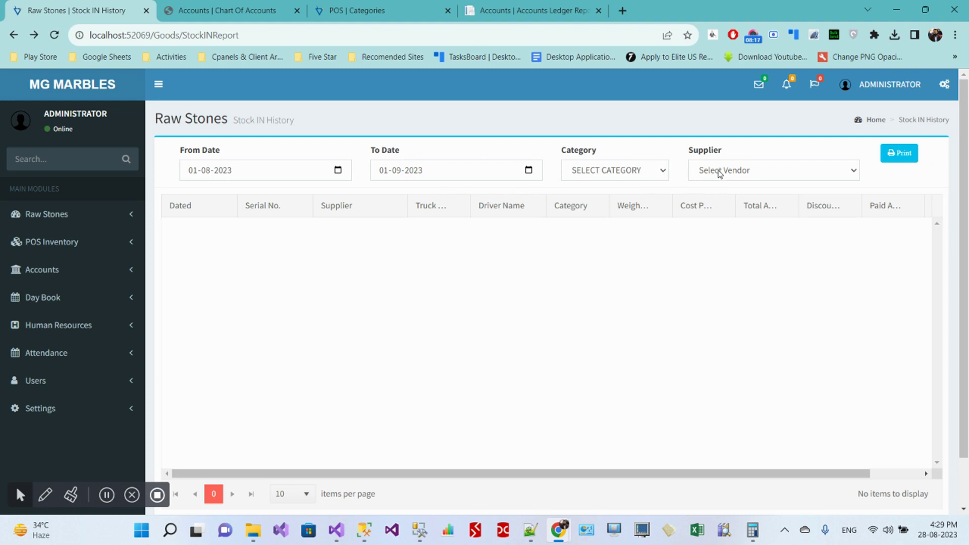
left_click(720, 174)
left_click(844, 173)
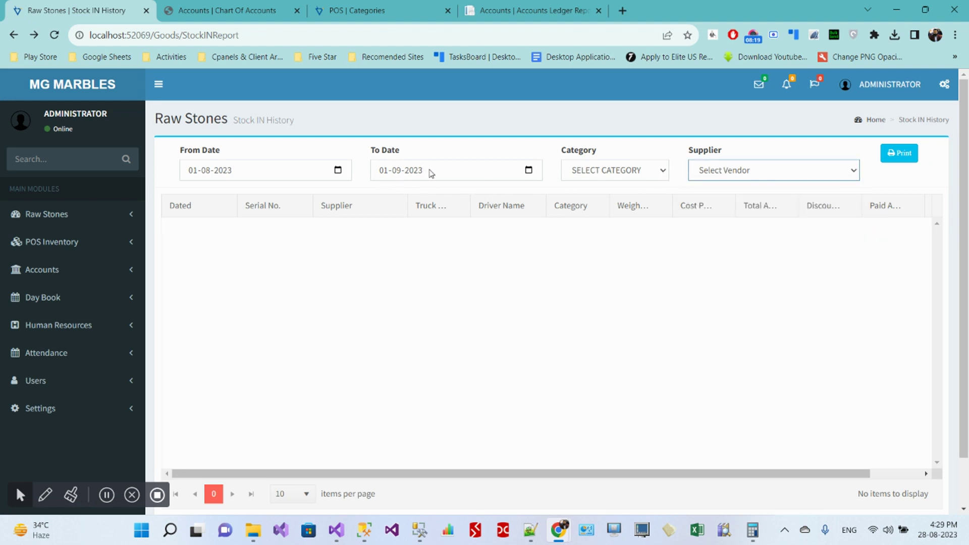
Step: Print the report up to 02-09-2023, check the 424000 grand total and 422000 balance, and return
left_click(528, 170)
left_click(493, 237)
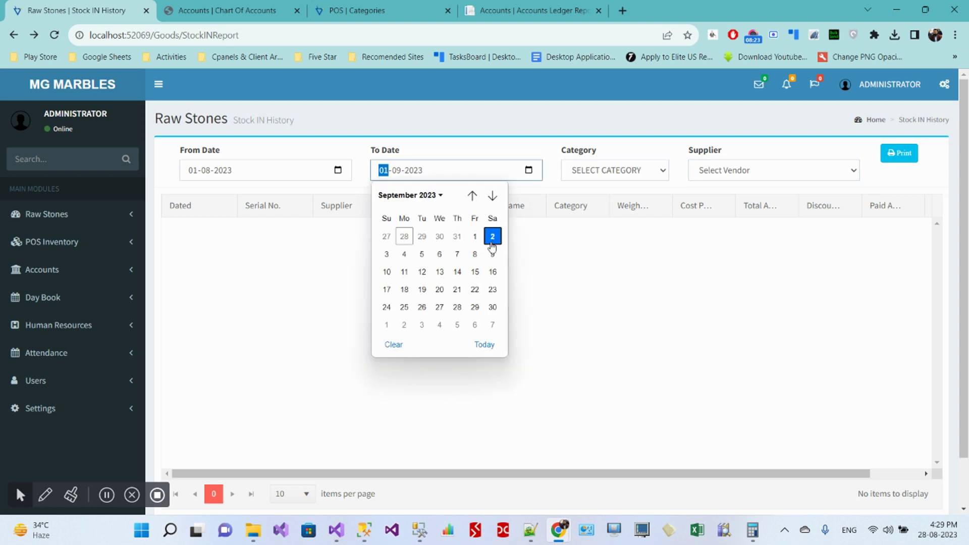
left_click(899, 153)
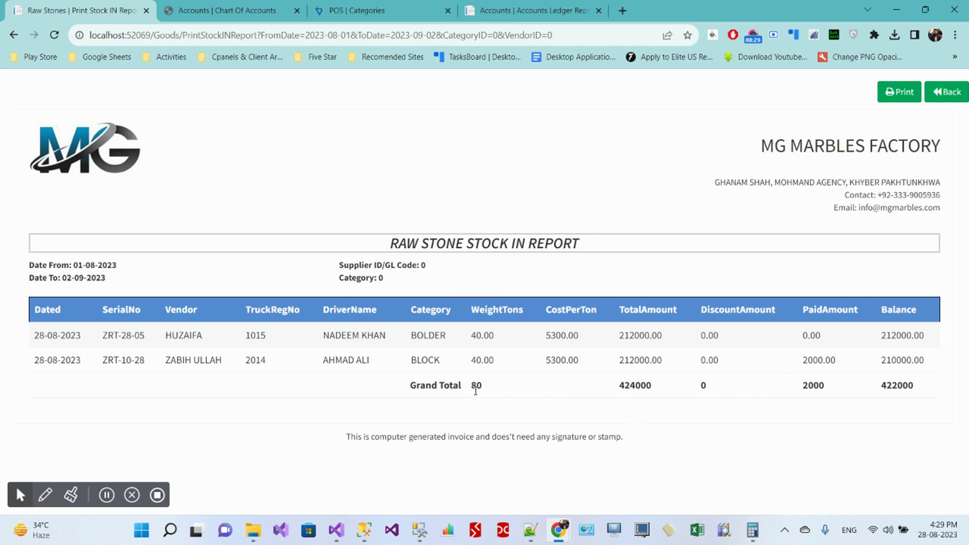
left_click_drag(621, 393, 669, 394)
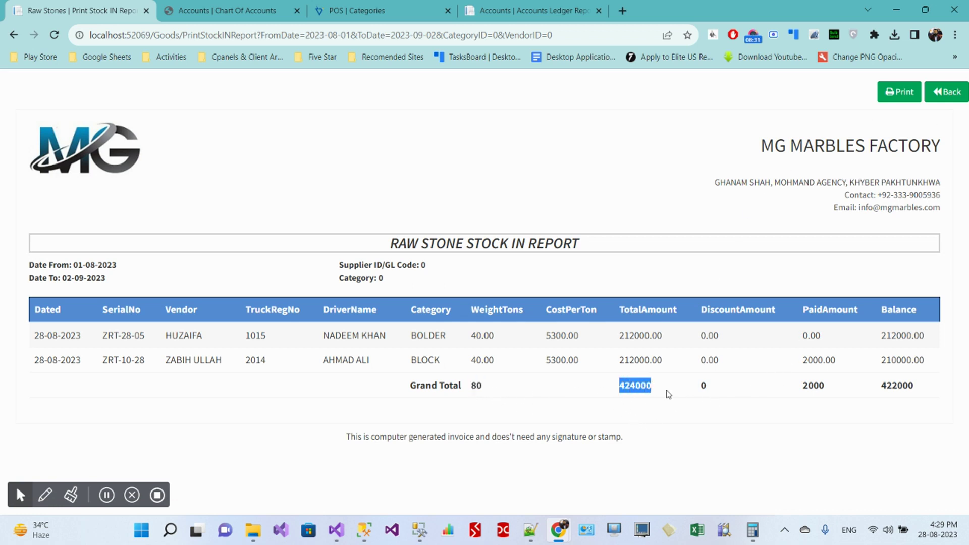
left_click_drag(798, 391, 929, 389)
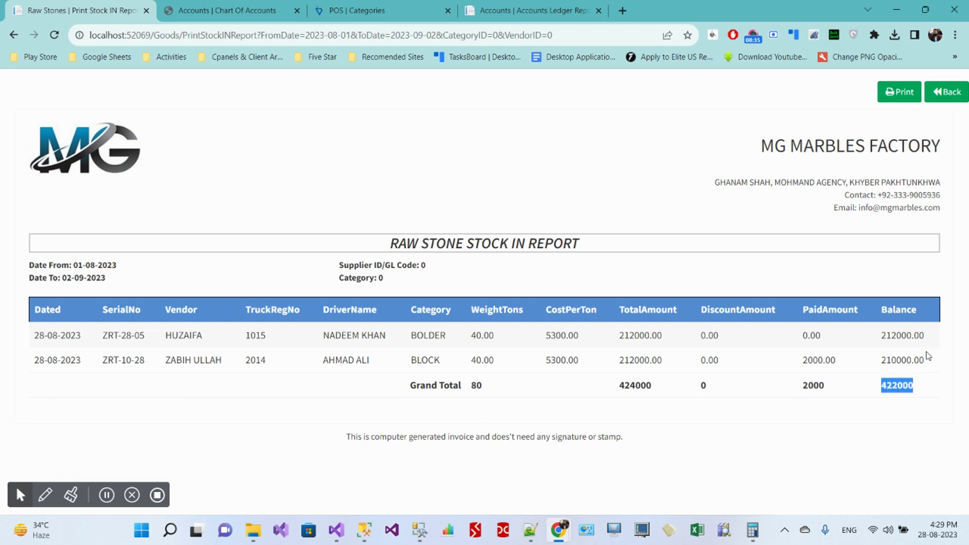
left_click(948, 96)
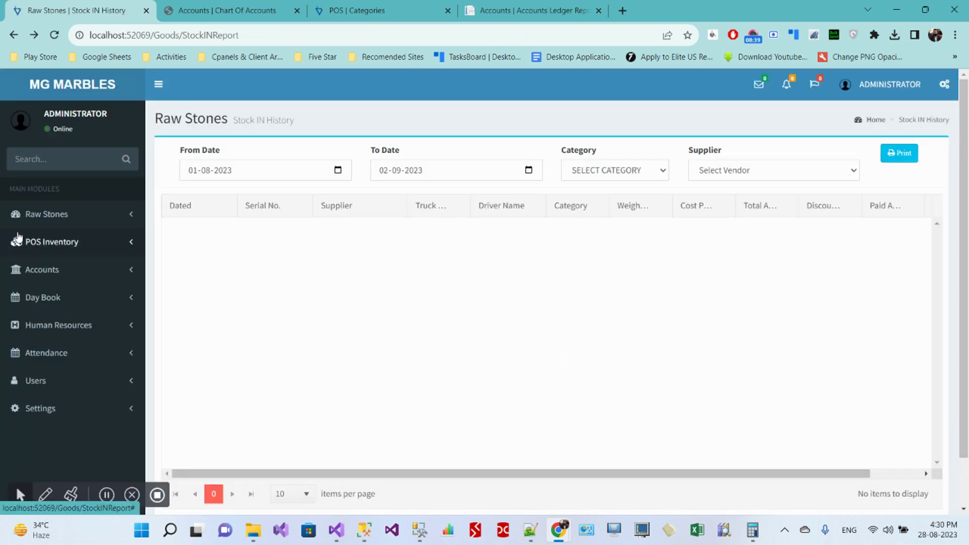
Step: Start a new Scrap Sale OUT entry, review the available customers, then expand POS Inventory
left_click(18, 215)
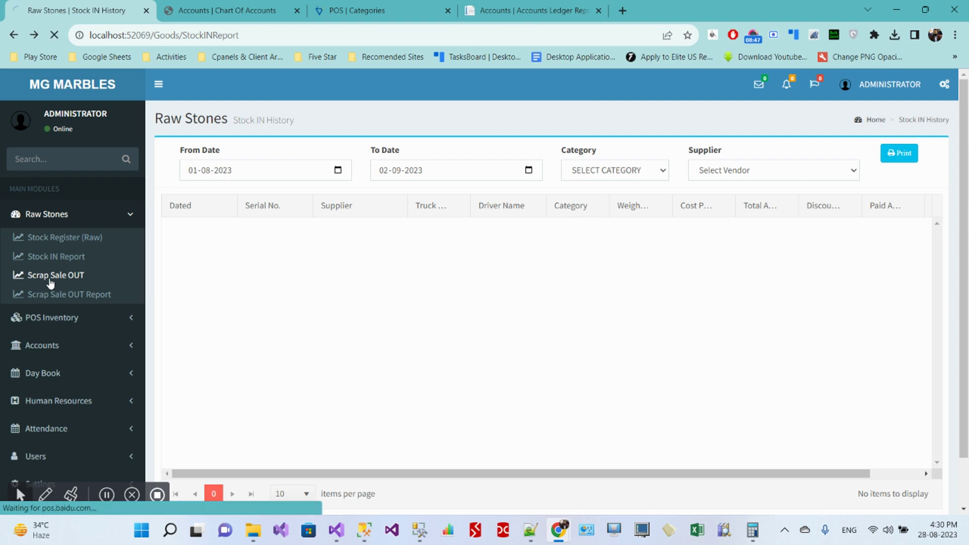
left_click(50, 277)
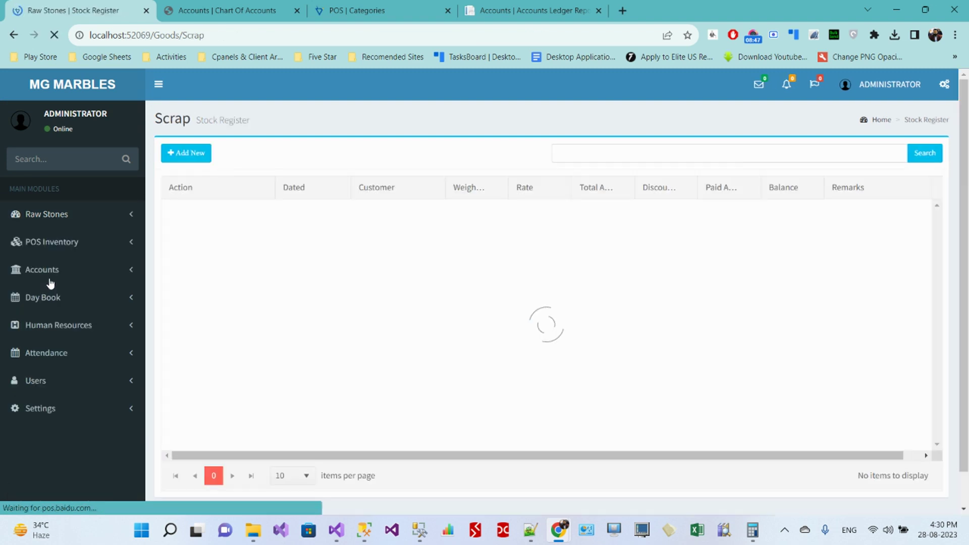
left_click(187, 153)
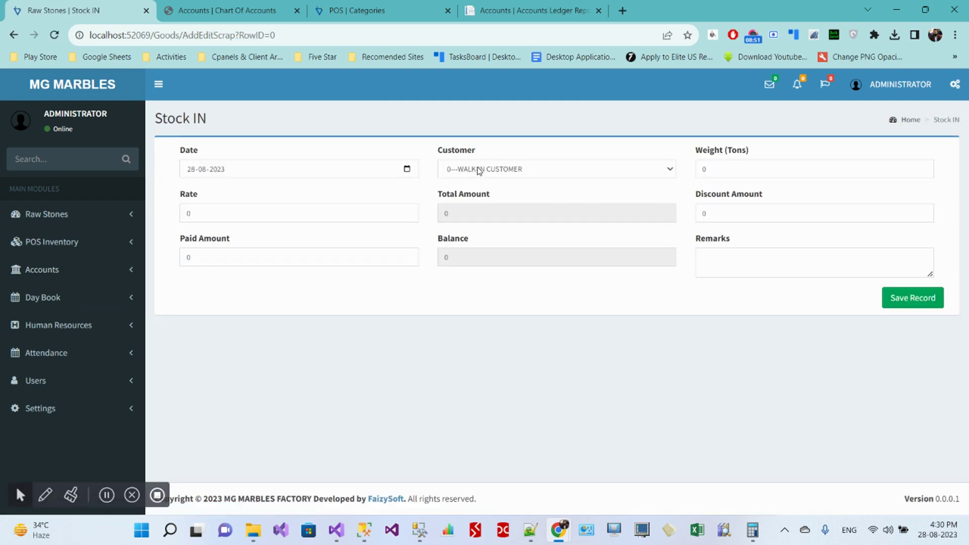
left_click(483, 171)
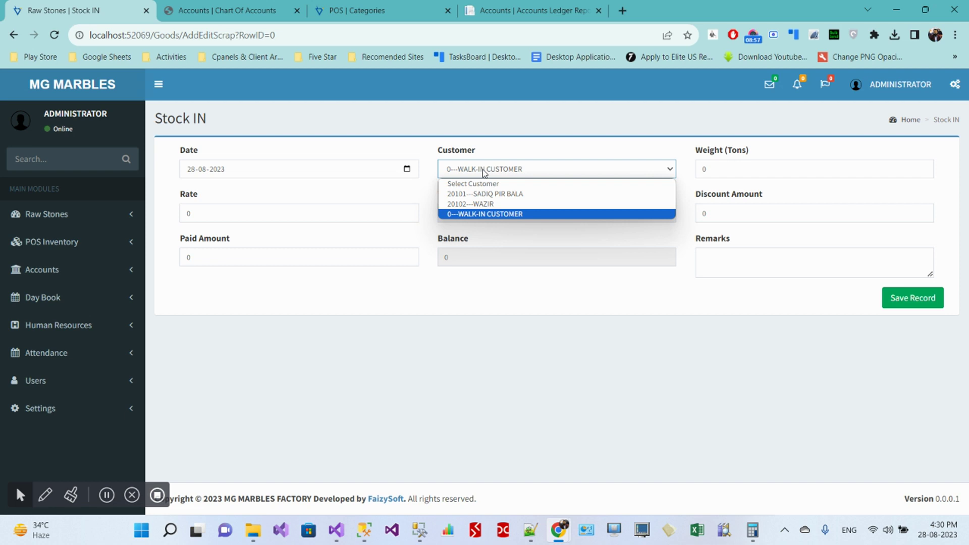
left_click(51, 242)
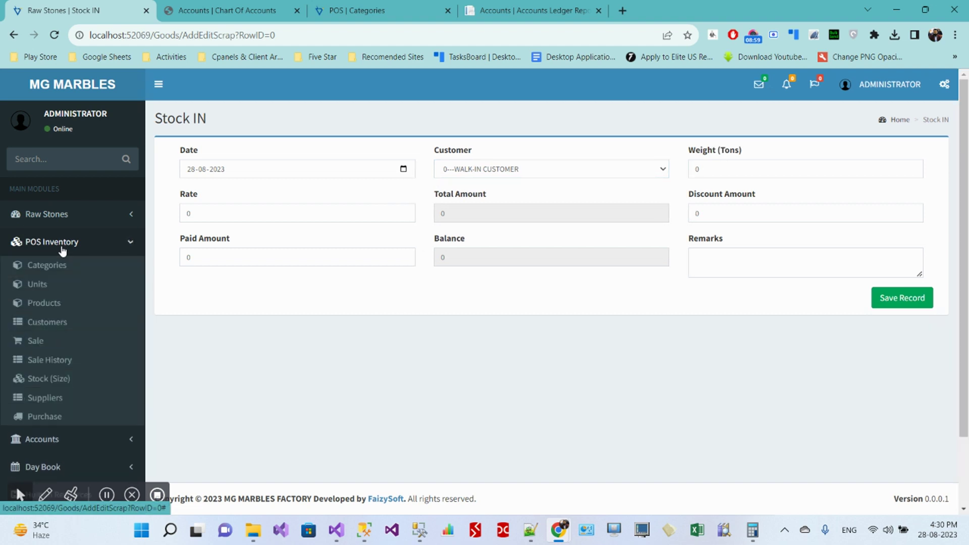
Step: Open the POS Customers page in a new tab and start a new customer
middle_click(51, 329)
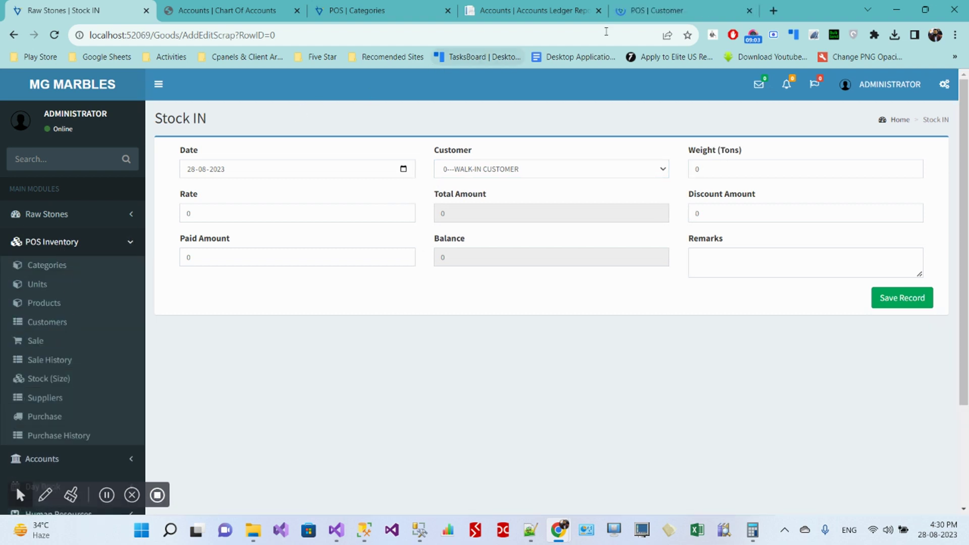
left_click(654, 10)
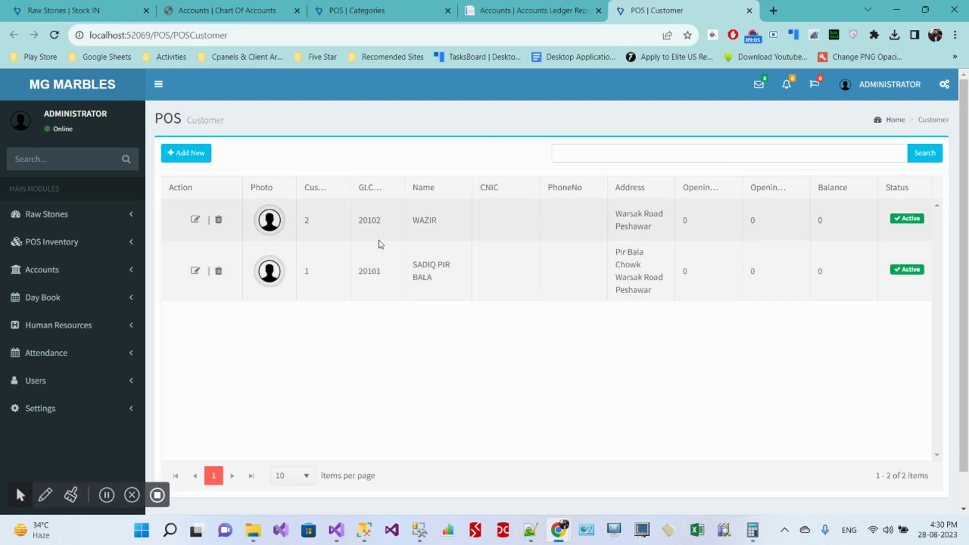
left_click(186, 153)
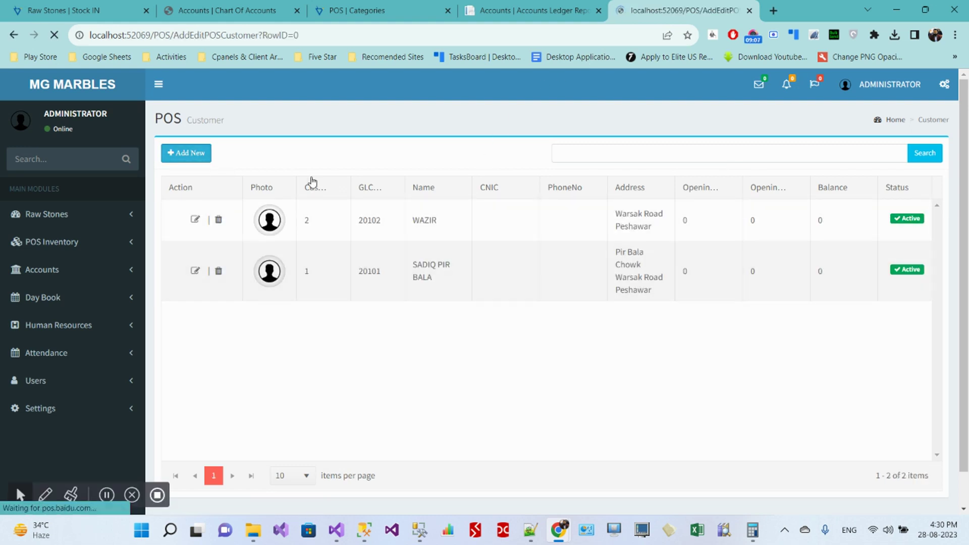
Step: Enter the customer's name, a customer-since date of 01-01-2023, and 30 credit days
left_click(419, 198)
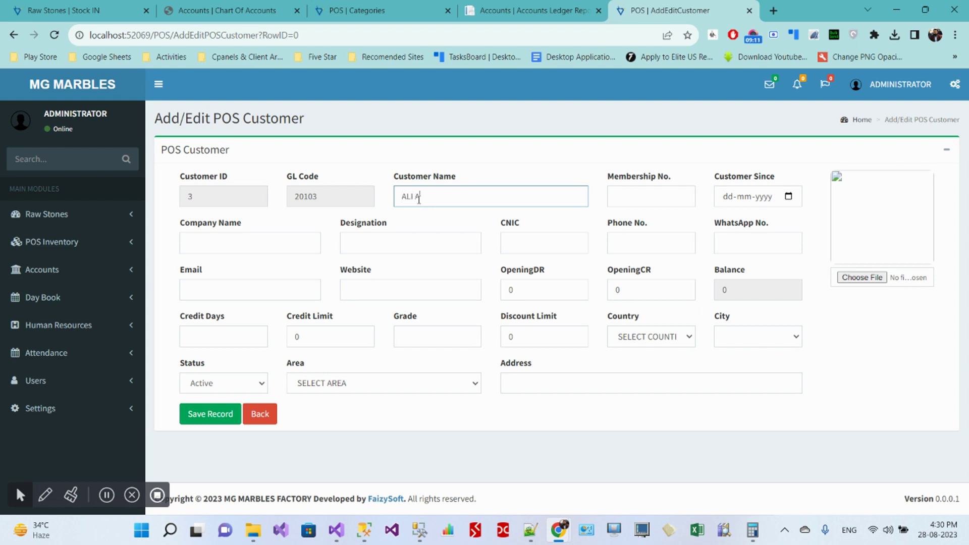
key("Tab")
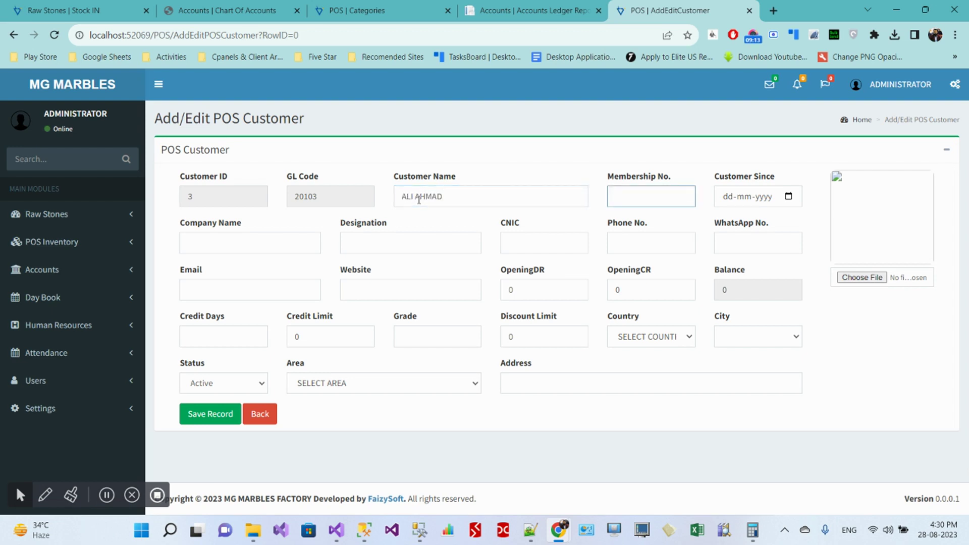
key("Tab")
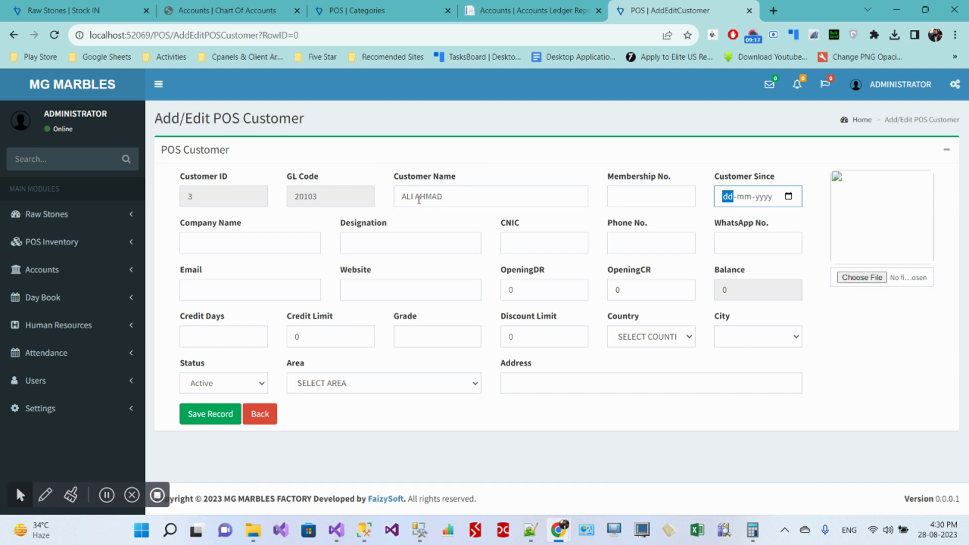
type("01-01-00")
type("20")
key("Tab")
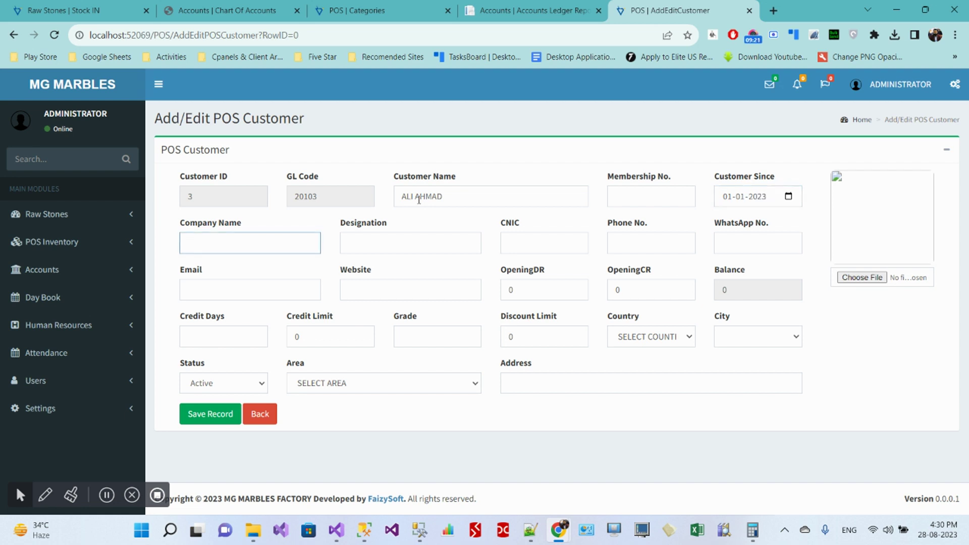
key("Tab")
key("Tab")
key("Tab")
key("Tab")
key("Tab")
key("Tab")
key("Tab")
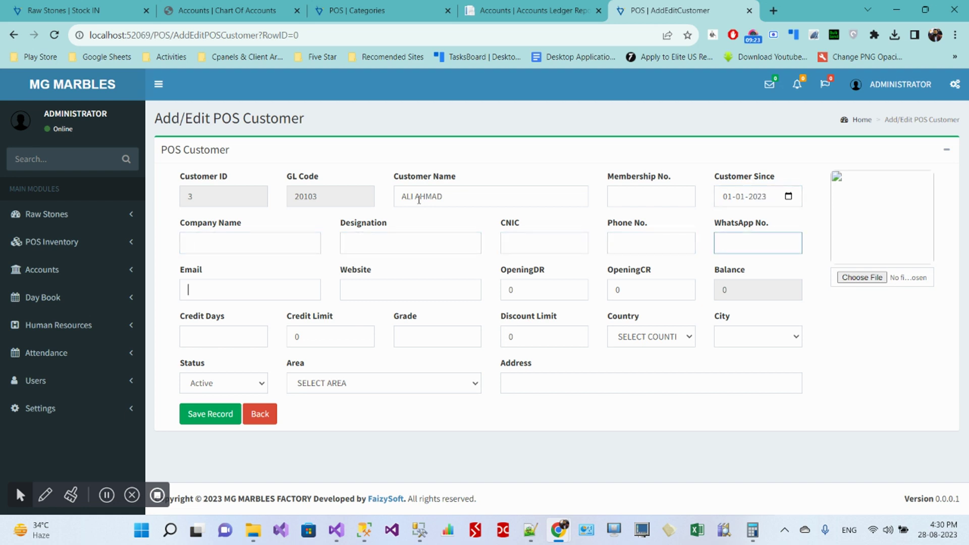
key("Tab")
key("Tab")
key("Tab")
key("Tab")
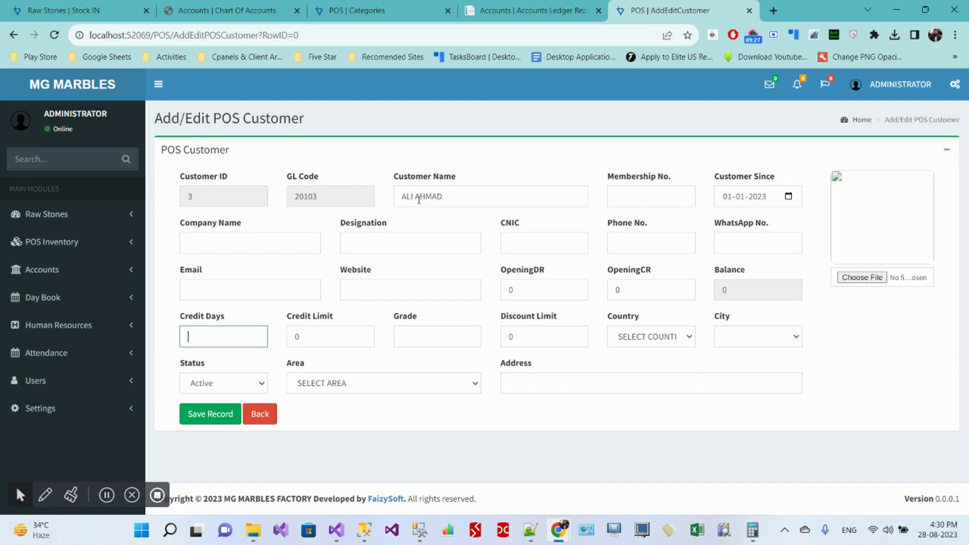
type("30")
key("Tab")
key("Tab")
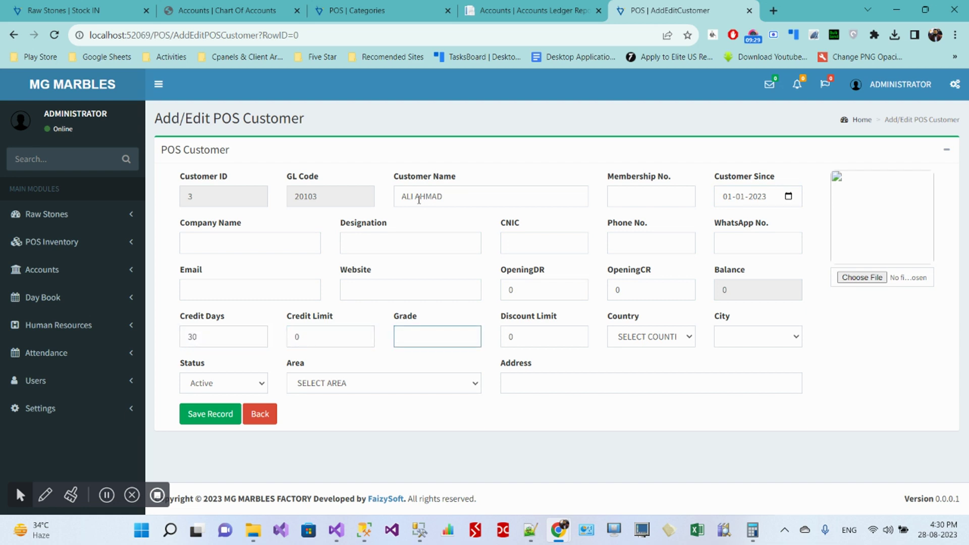
key("shift+Tab")
key("Tab")
key("Tab")
key("Tab")
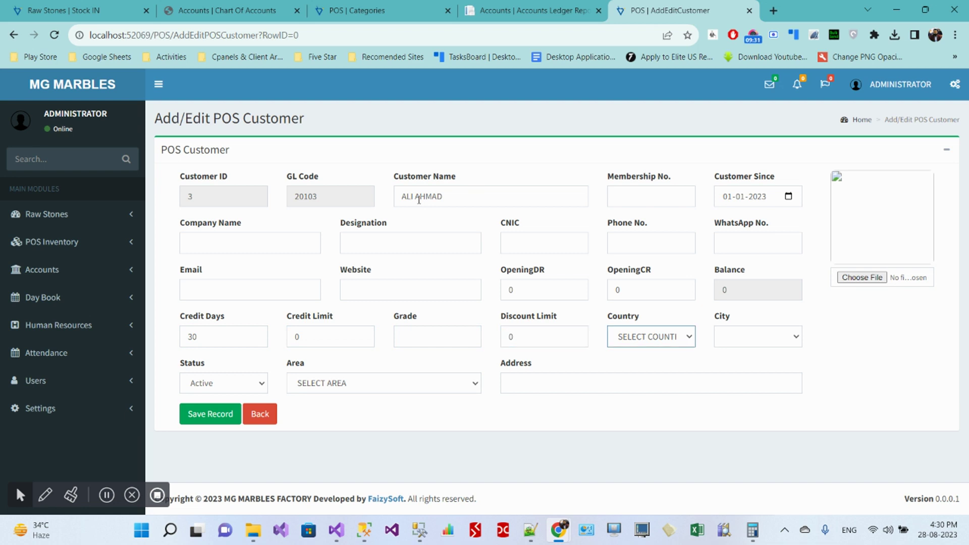
key("Tab")
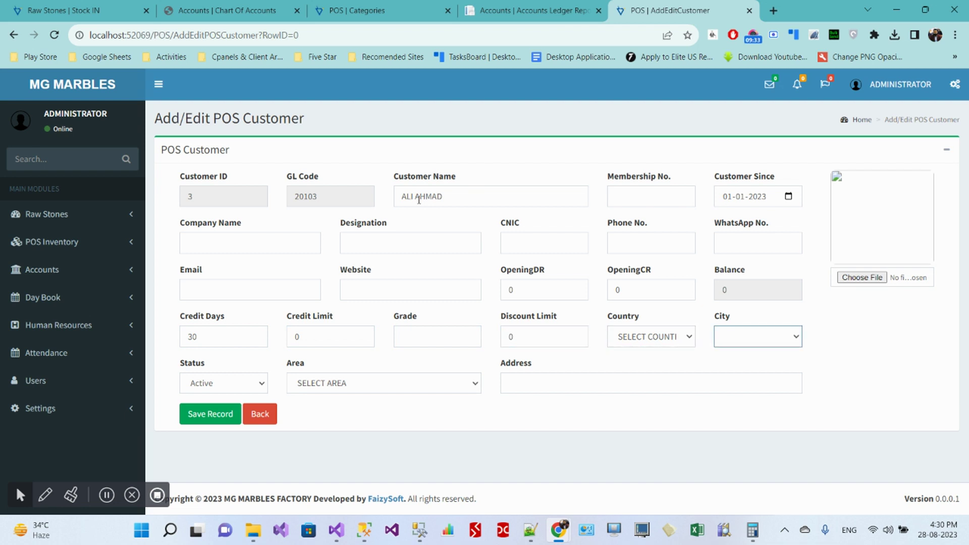
Step: Set country Pakistan, city Peshawar, area Chamkani Peshawar, enter the address, and save the customer
left_click(641, 337)
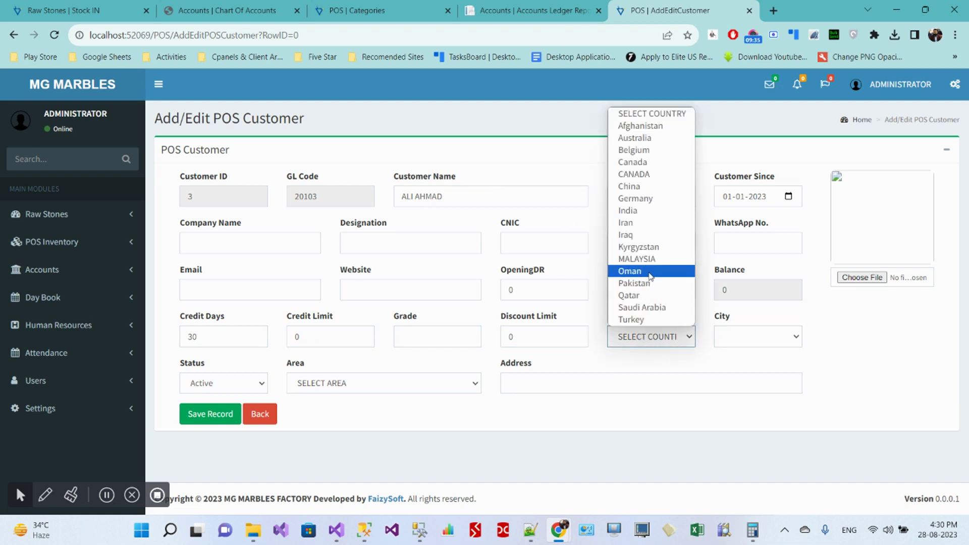
left_click(652, 281)
left_click(767, 338)
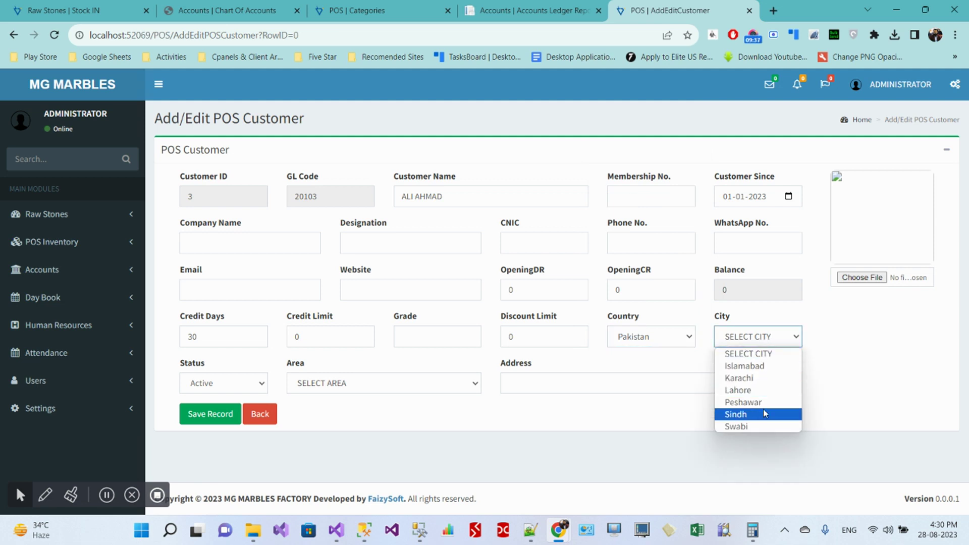
left_click(735, 403)
left_click(550, 376)
left_click(394, 383)
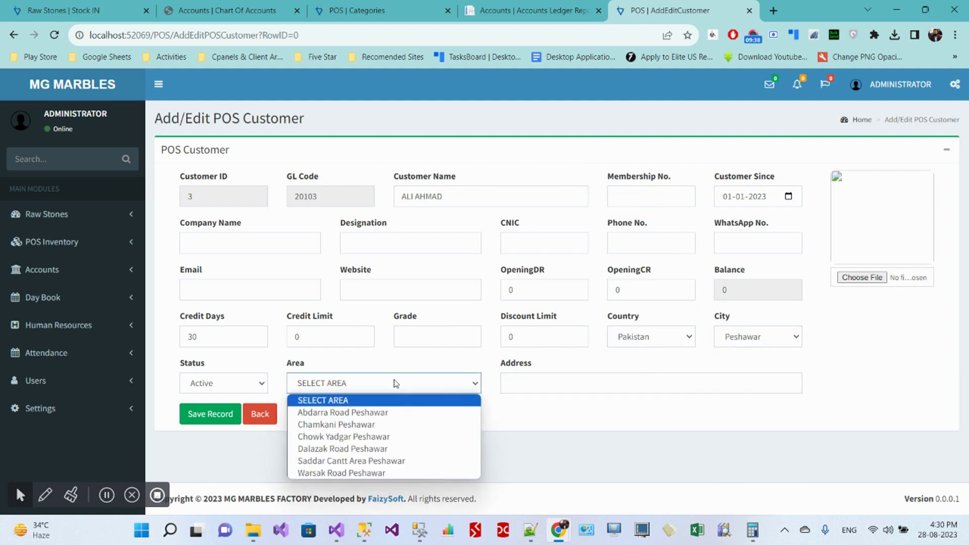
left_click(385, 427)
left_click(547, 386)
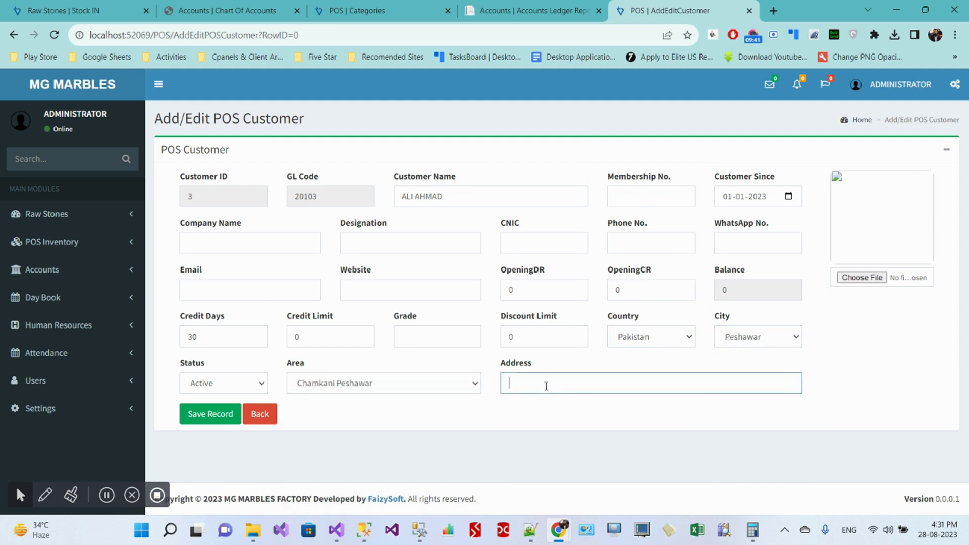
type("CHA")
type("MKANI PESHWA")
type("AR")
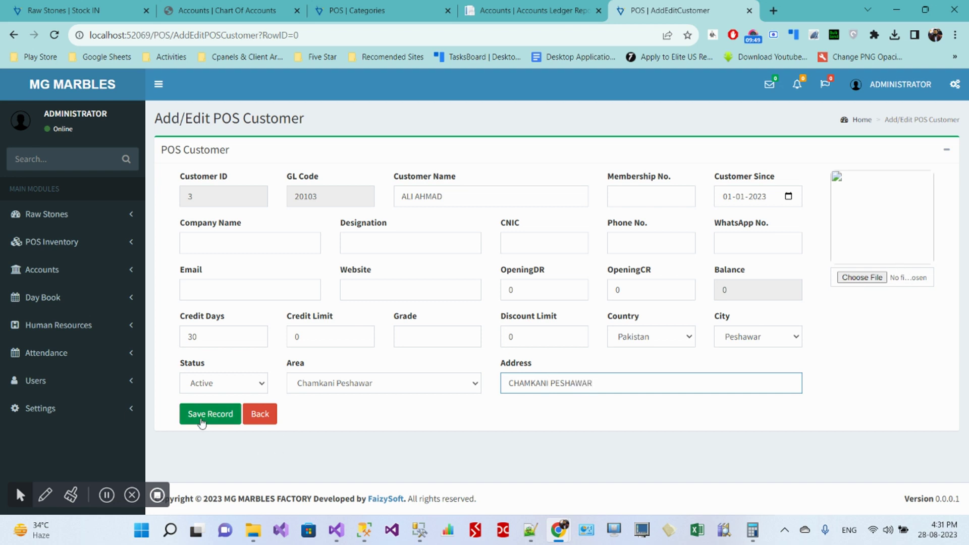
left_click(202, 422)
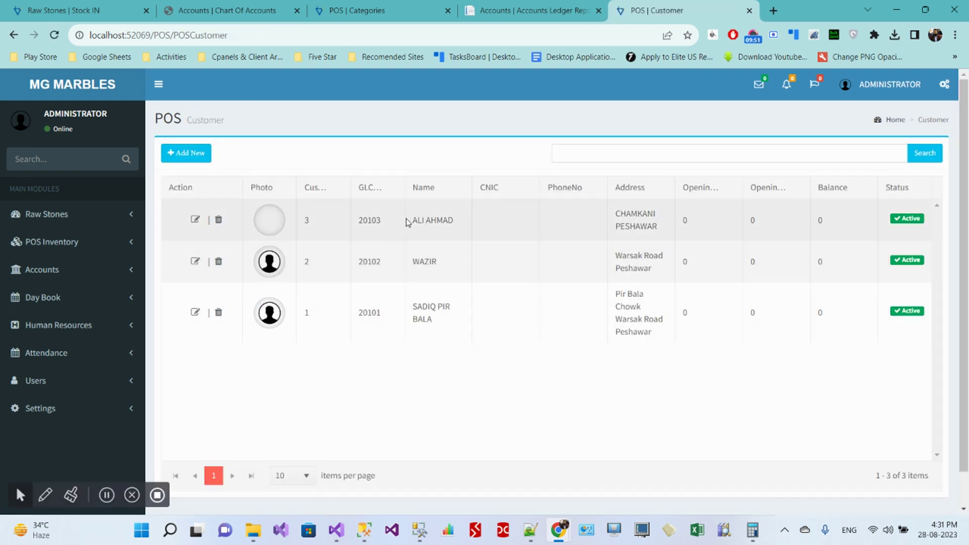
Step: Start a new Scrap Sale OUT entry and choose the newly added customer
left_click_drag(413, 224, 446, 218)
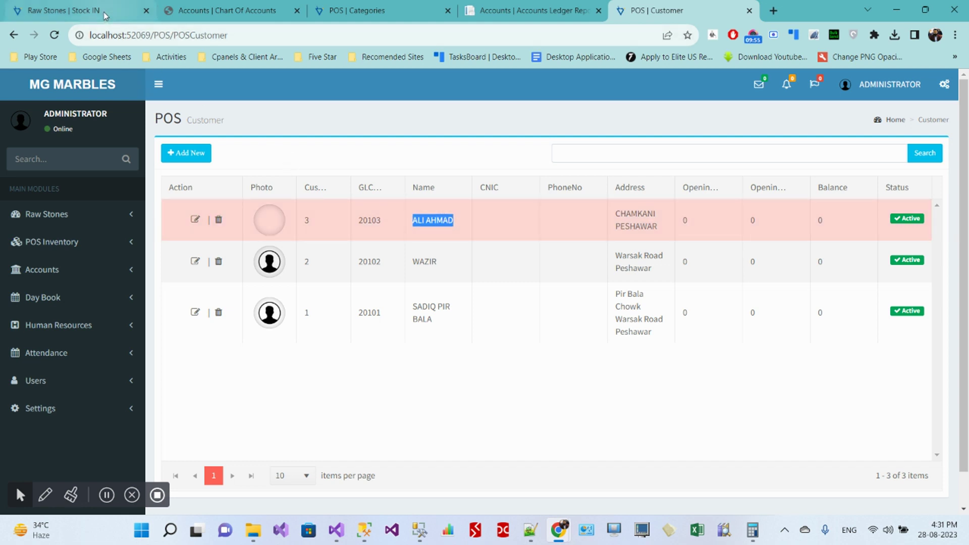
left_click(59, 221)
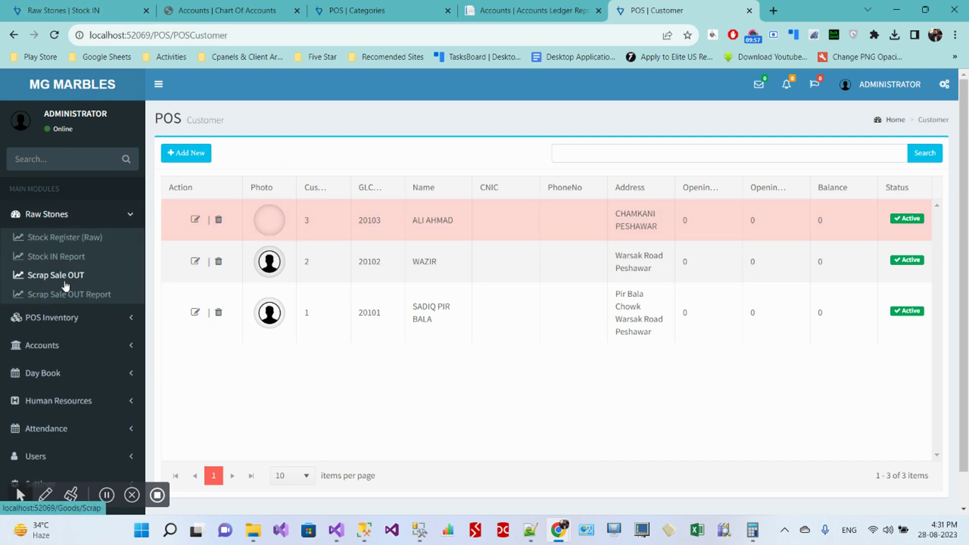
left_click(67, 283)
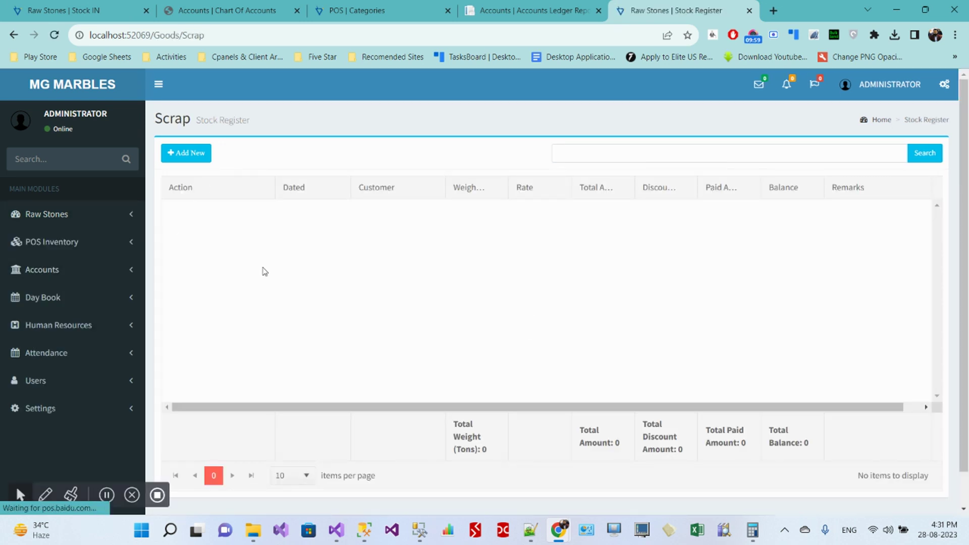
left_click(192, 155)
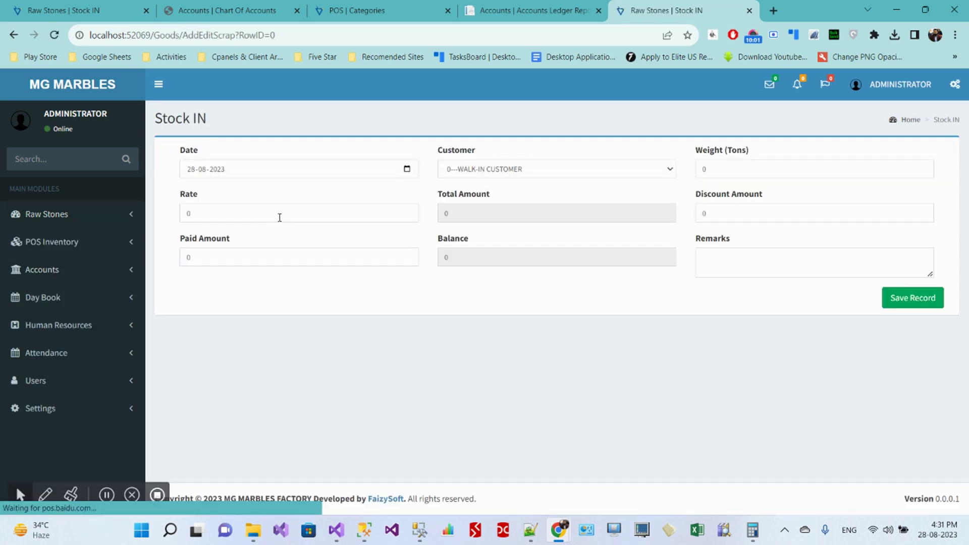
left_click(484, 178)
left_click(483, 225)
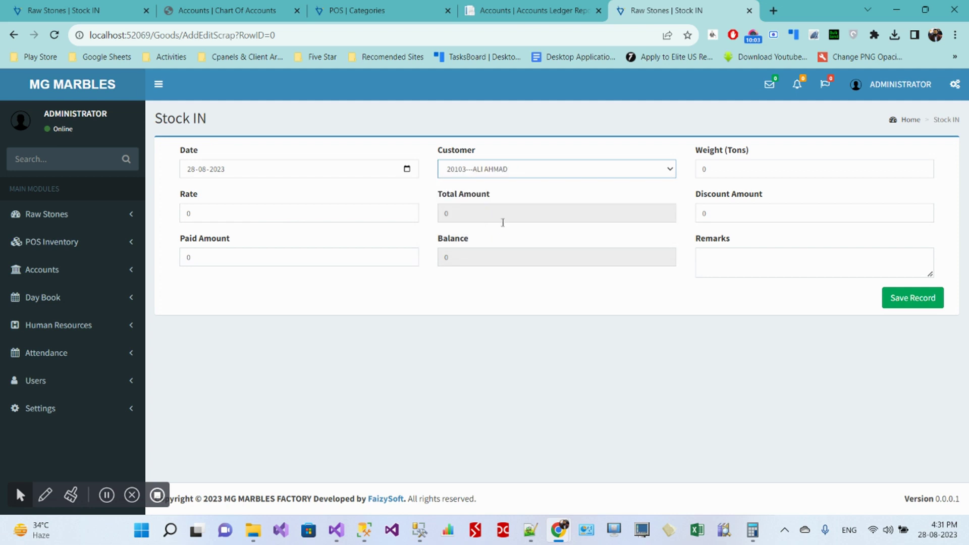
Step: Enter 20 tons at rate 4500 with paid amount 0, giving a 90000 balance
key("Tab")
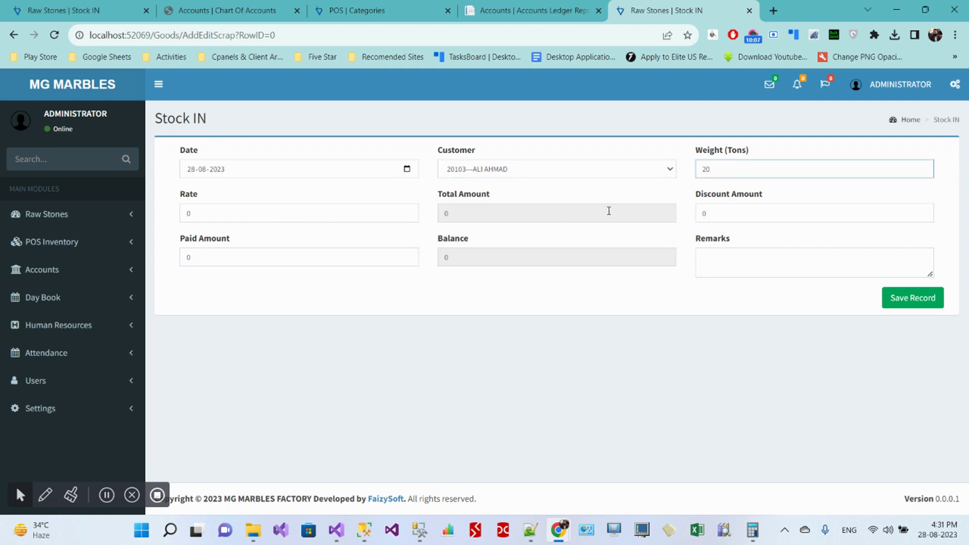
key("Tab")
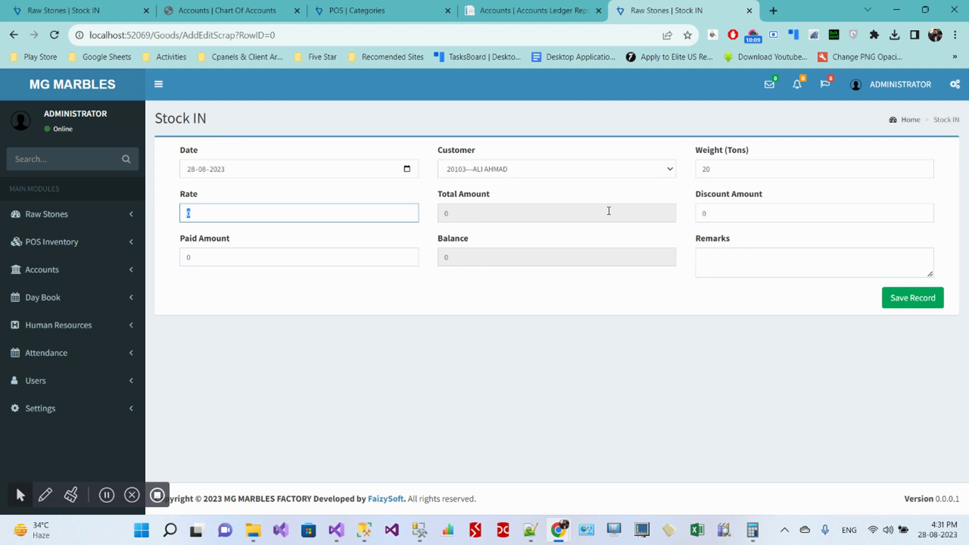
type("0")
key("Tab")
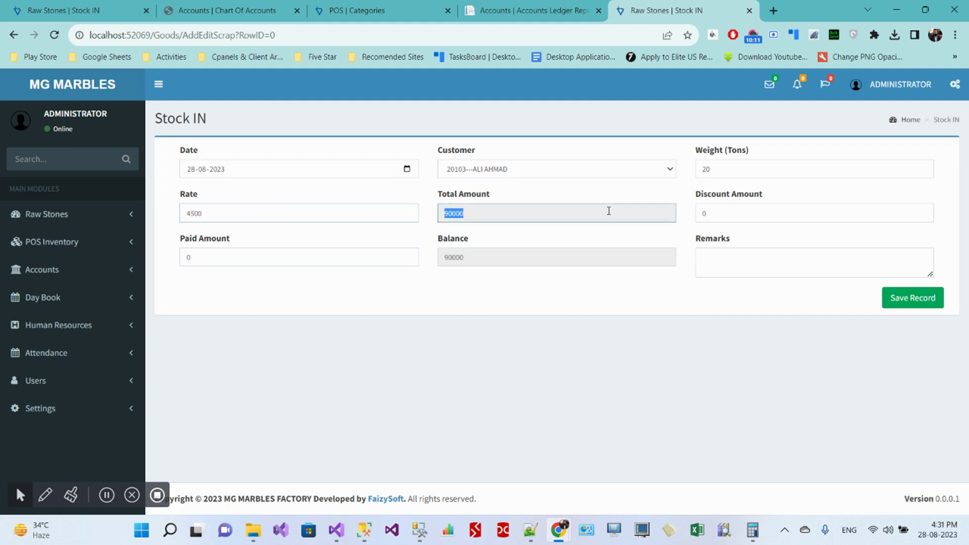
key("Tab")
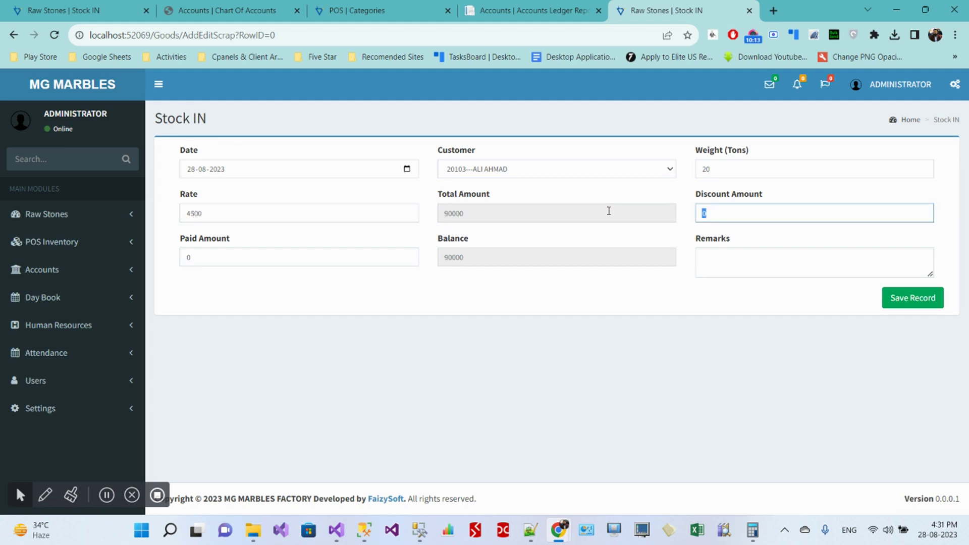
key("Tab")
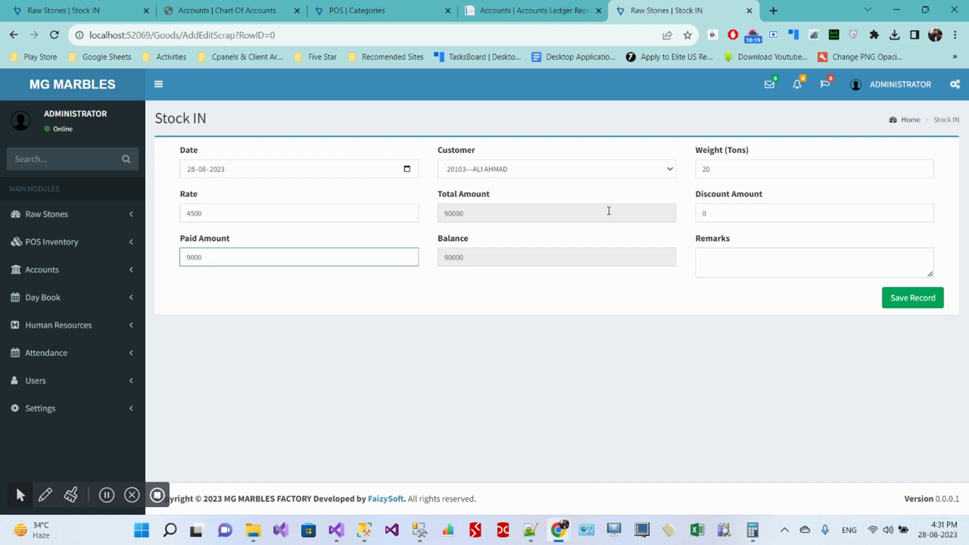
key("Tab")
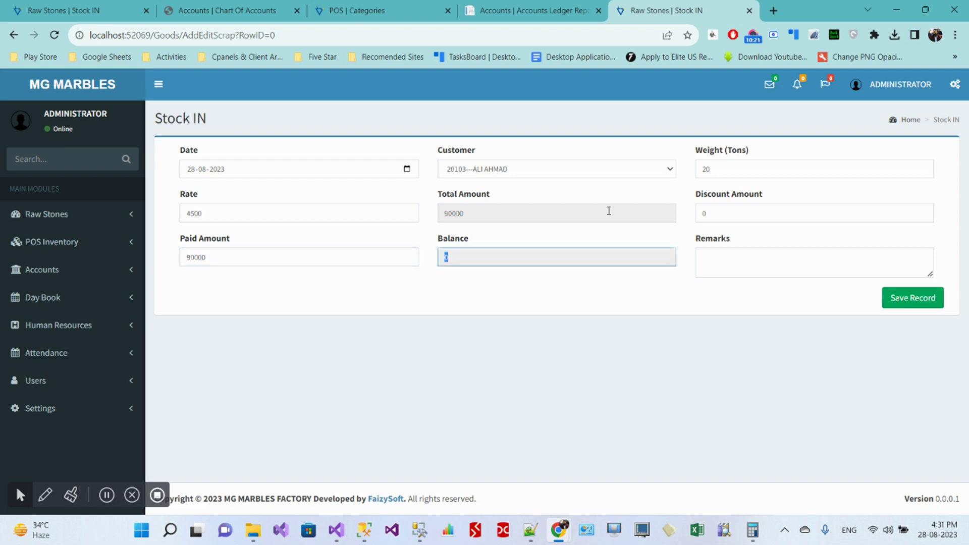
key("shift+Tab")
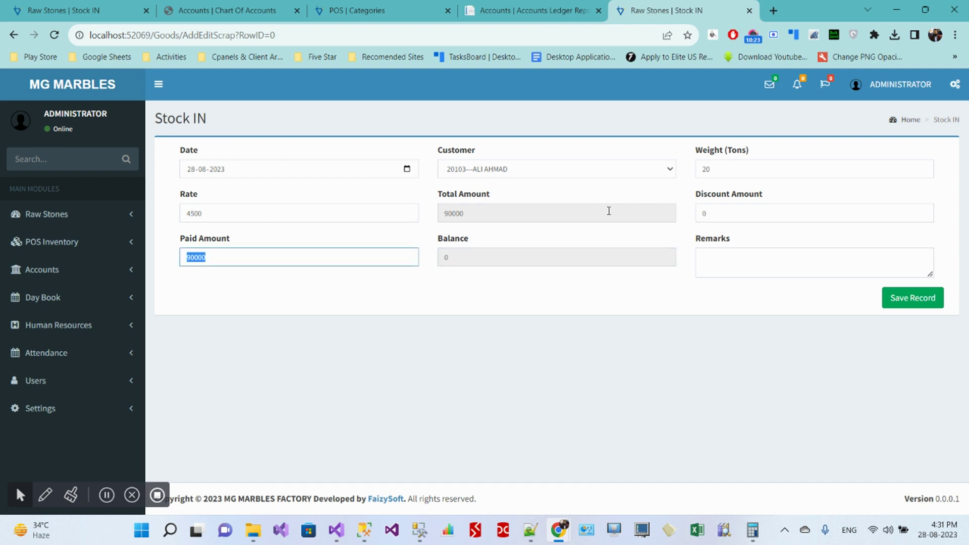
type("0")
key("Tab")
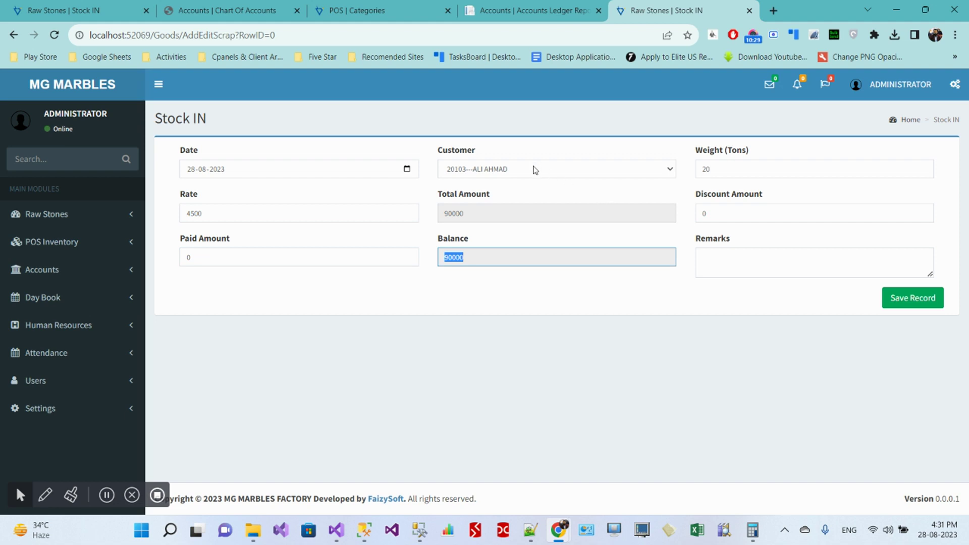
Step: Reconfirm the new customer, add remark 'SOLD OUT 20 TONS SCRAP', and save the sale
left_click(534, 171)
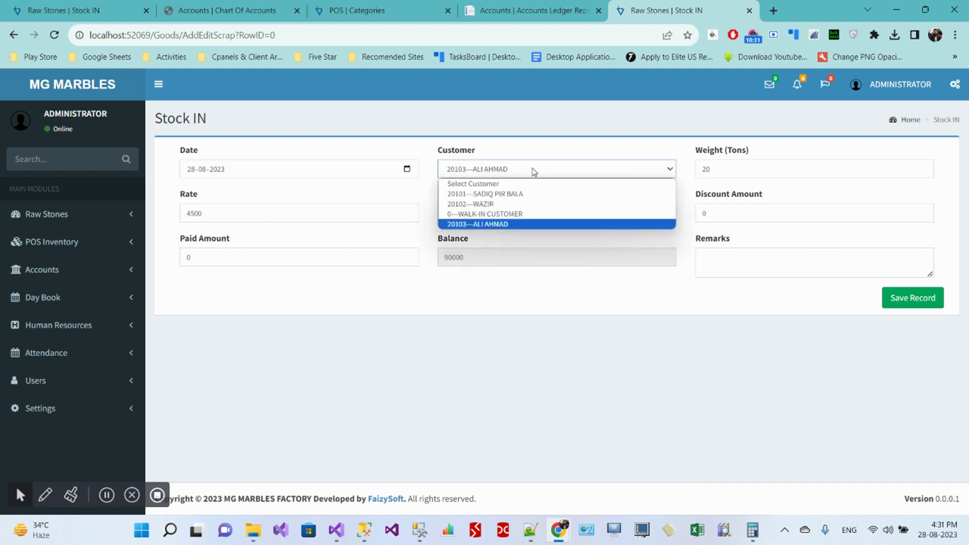
left_click(523, 215)
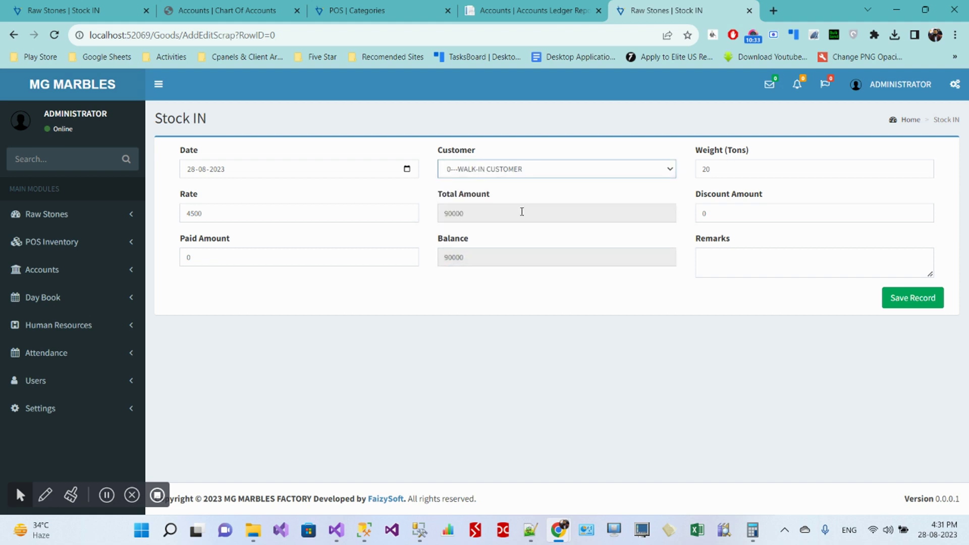
left_click(541, 169)
left_click(536, 223)
left_click(711, 263)
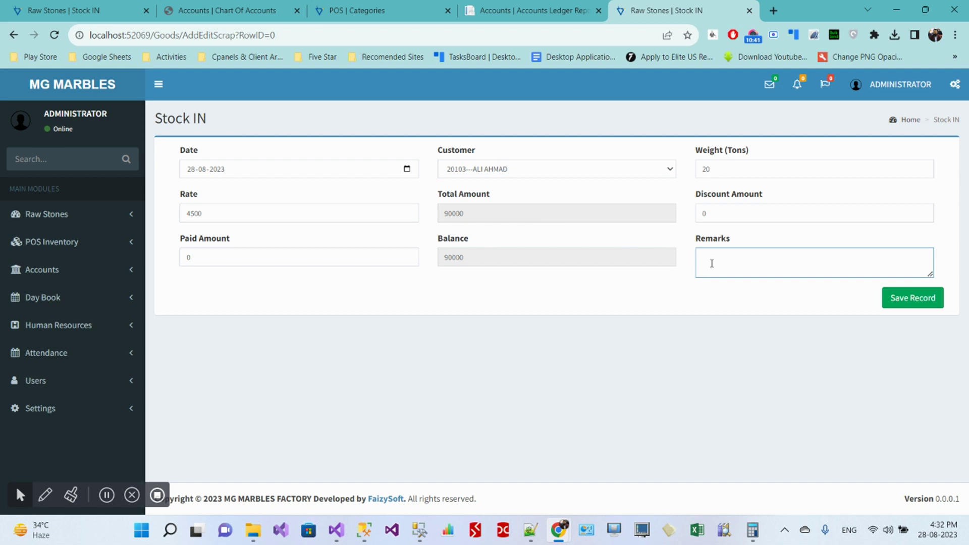
type("SOLD OUT 20 TONS SCRAP")
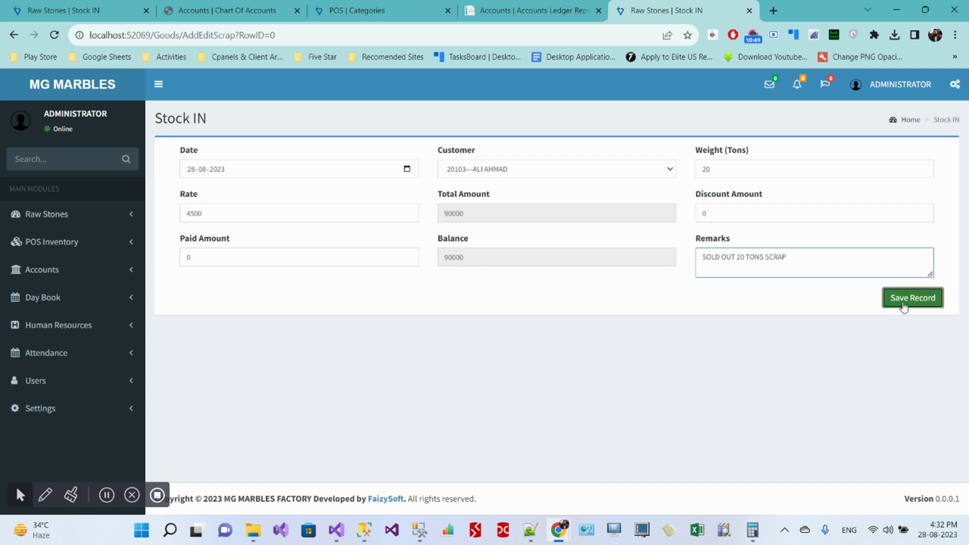
left_click(911, 298)
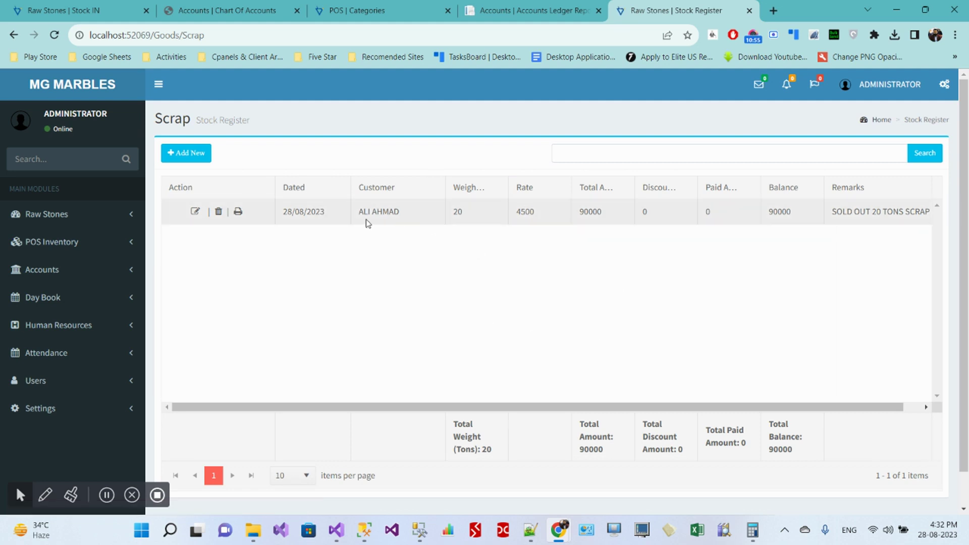
Step: Preview the sale's Customer Copy receipt in the print dialog, cancel it, and return to the scrap register
left_click(238, 211)
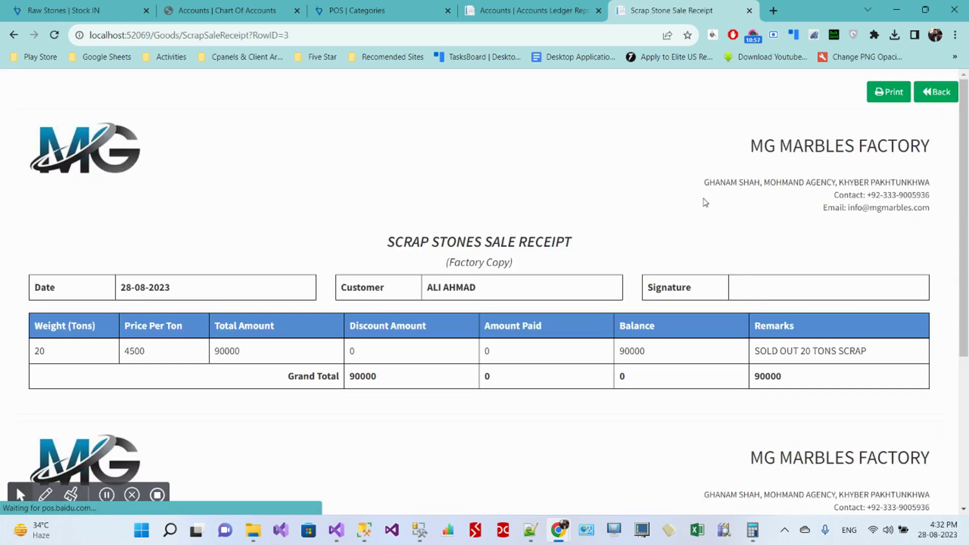
left_click(889, 91)
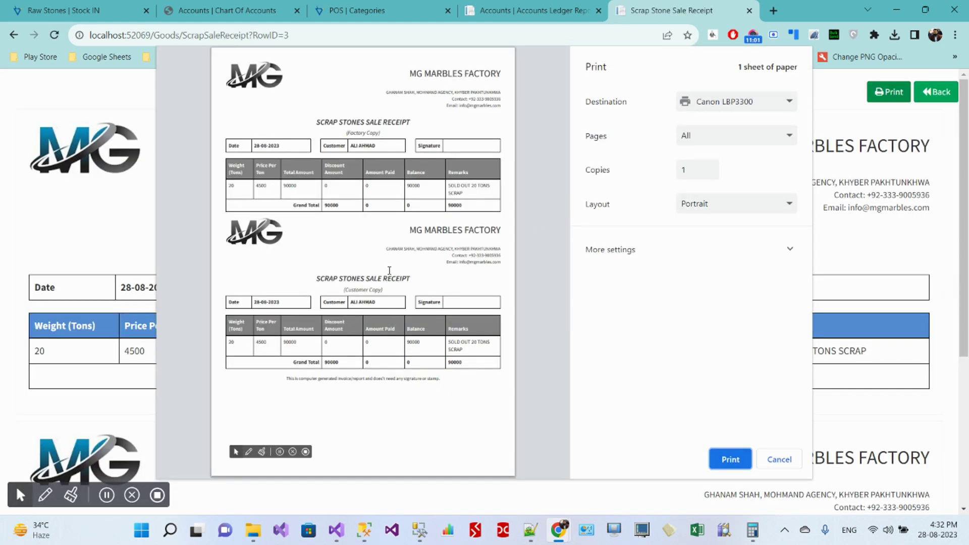
left_click_drag(344, 291, 393, 291)
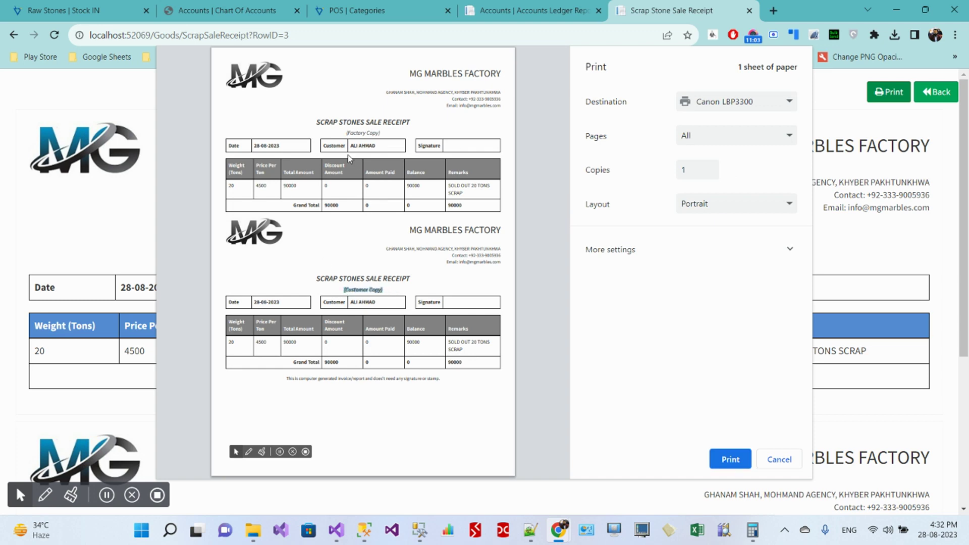
left_click(779, 461)
left_click(936, 91)
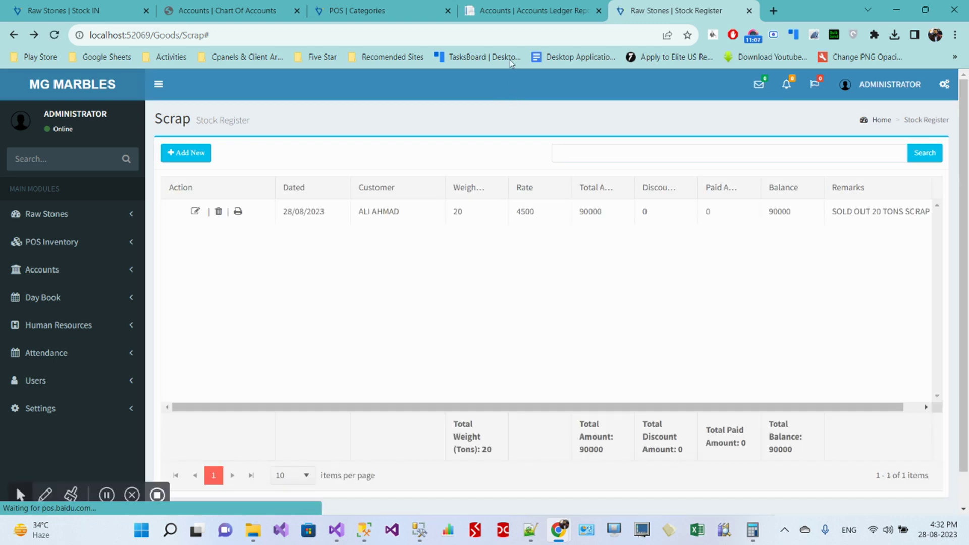
left_click(520, 10)
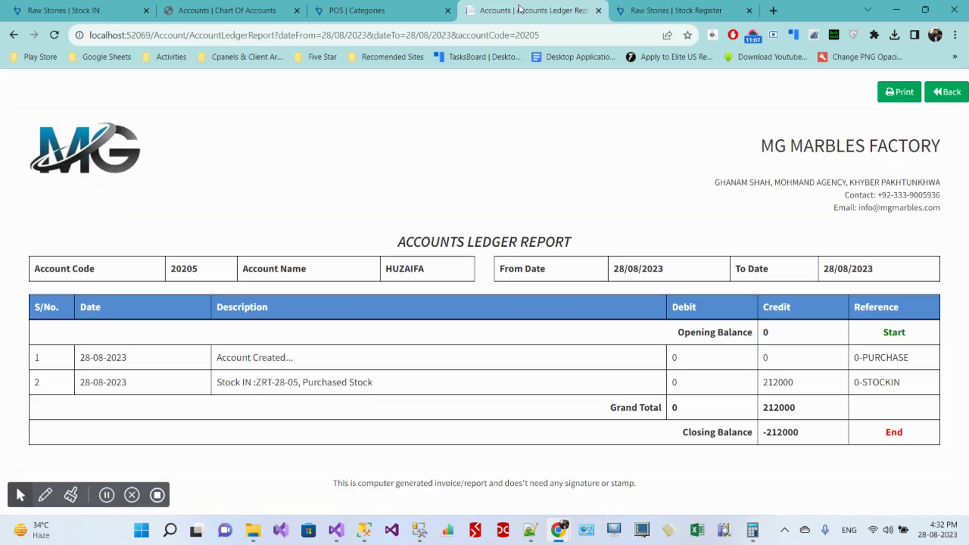
Step: Load the new customer's account ledger and locate the scrap sale entry
left_click(14, 35)
left_click(271, 205)
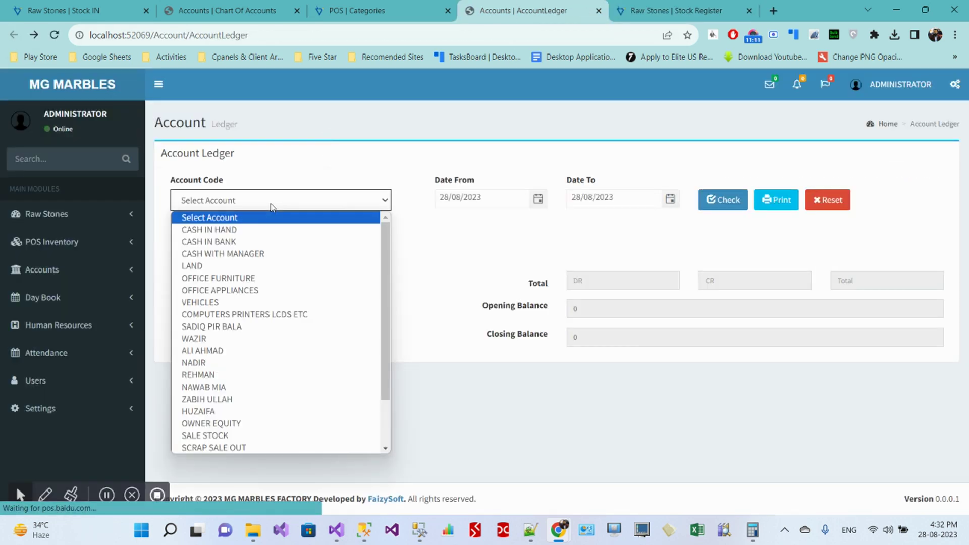
scroll(255, 361, "down", 2)
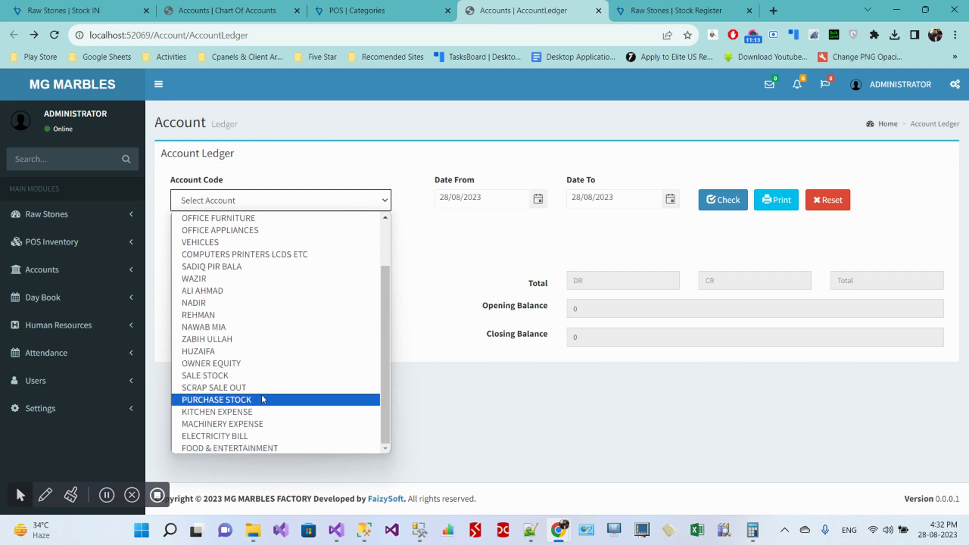
left_click(259, 292)
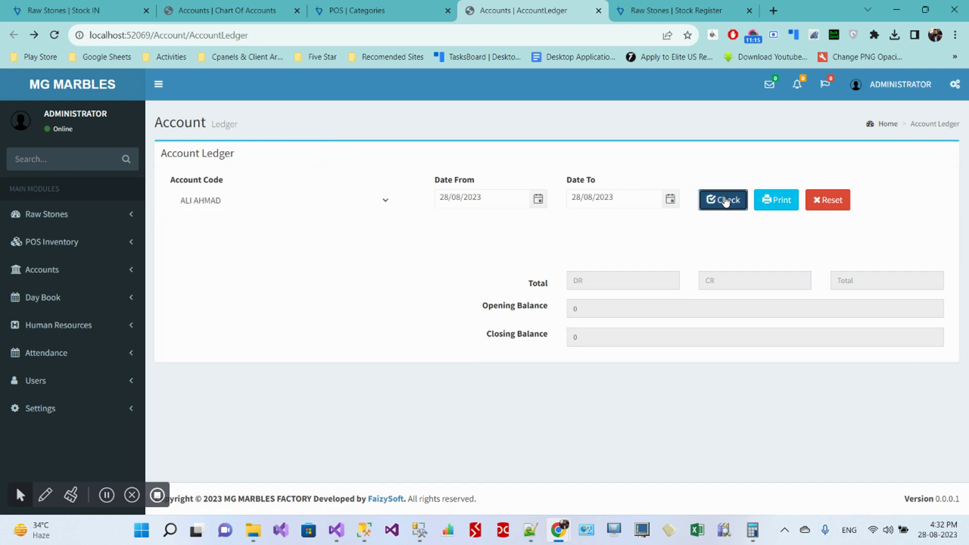
left_click(724, 201)
left_click(387, 270)
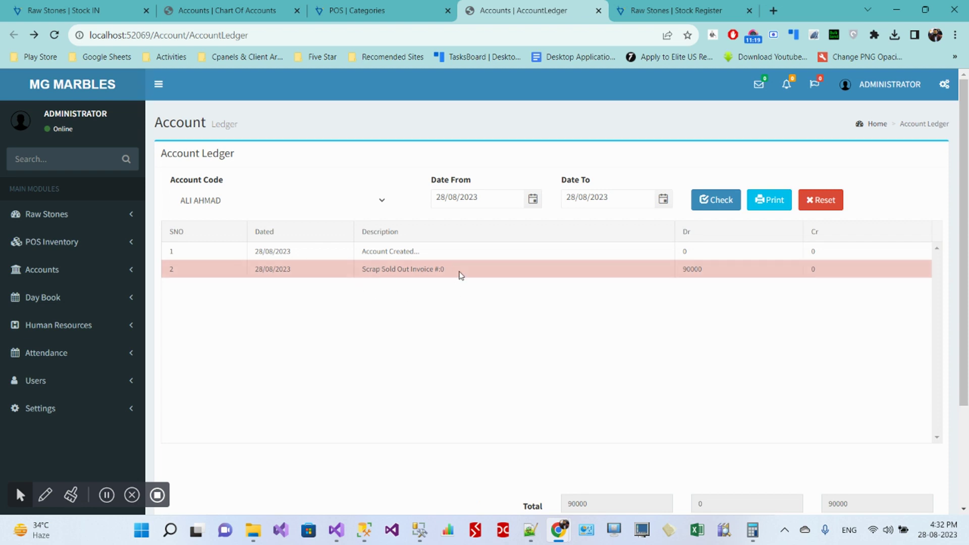
scroll(581, 288, "down", 3)
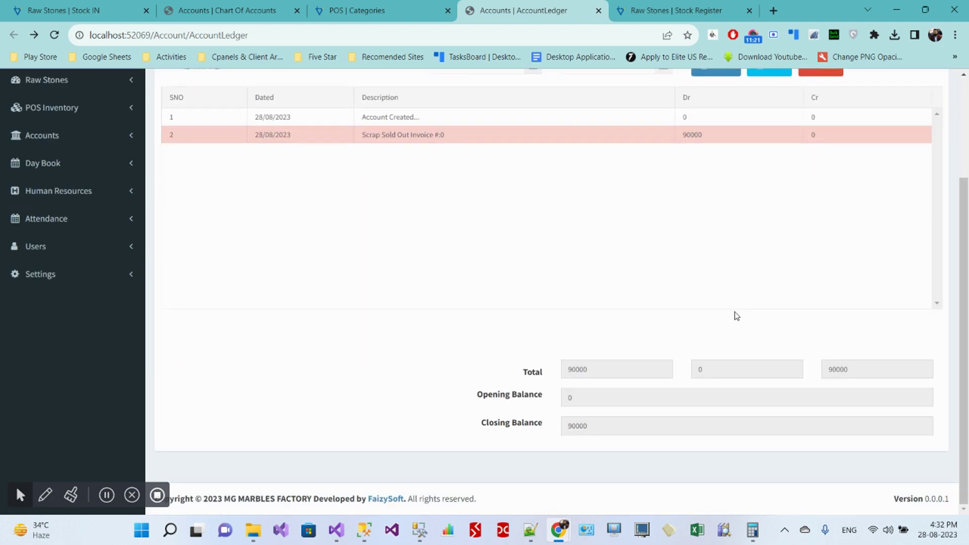
Step: Confirm the 90000 scrap sale total, open the printable ledger report, and go back
left_click_drag(857, 373, 835, 373)
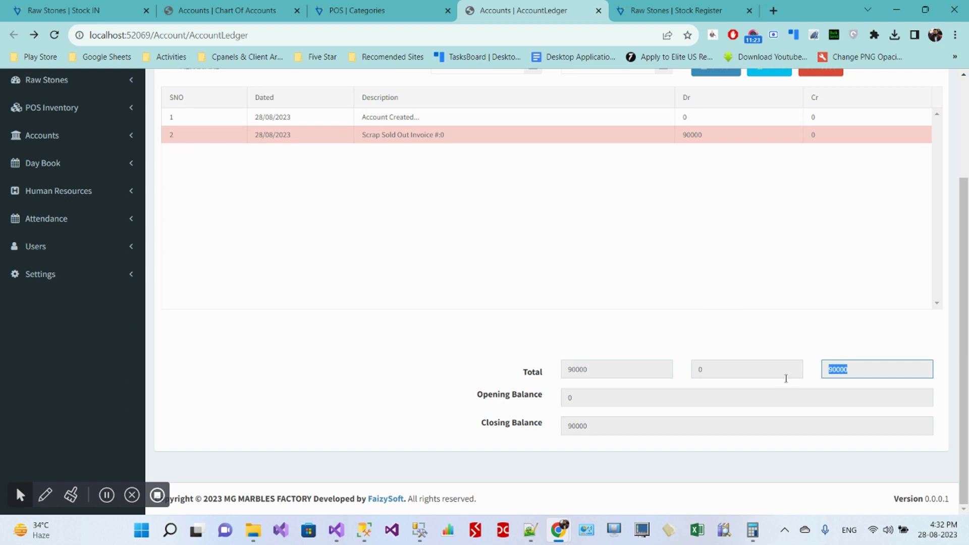
left_click(744, 375)
left_click_drag(615, 374, 537, 376)
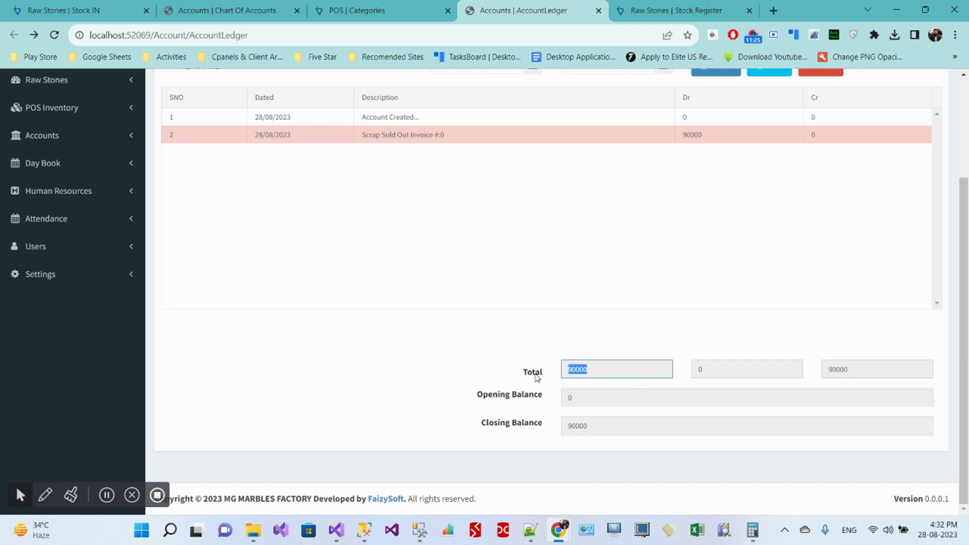
scroll(579, 388, "up", 2)
scroll(580, 387, "up", 1)
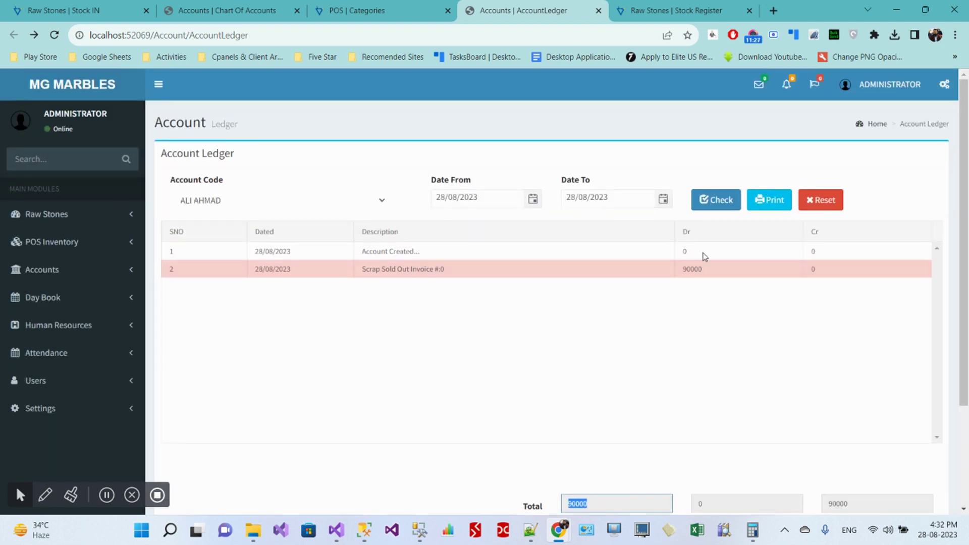
left_click(768, 200)
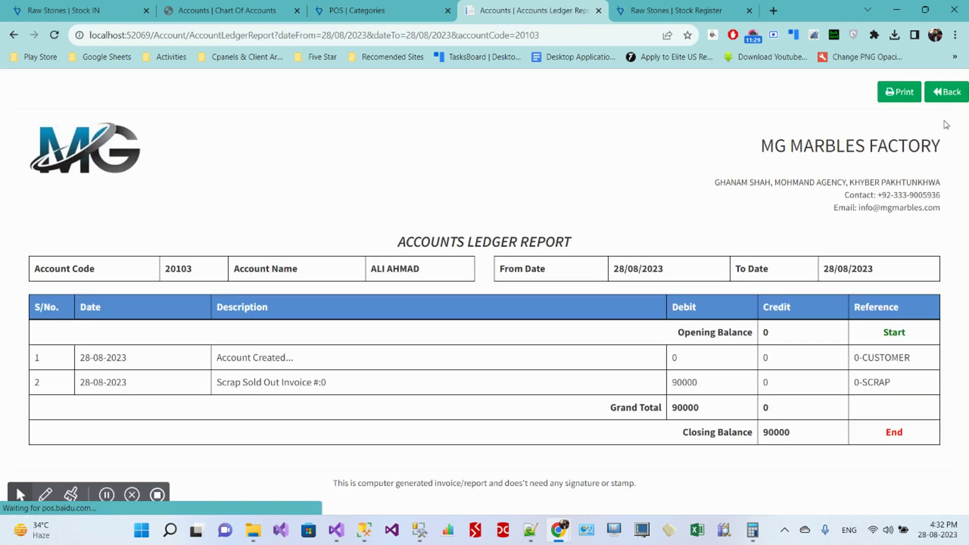
left_click(947, 91)
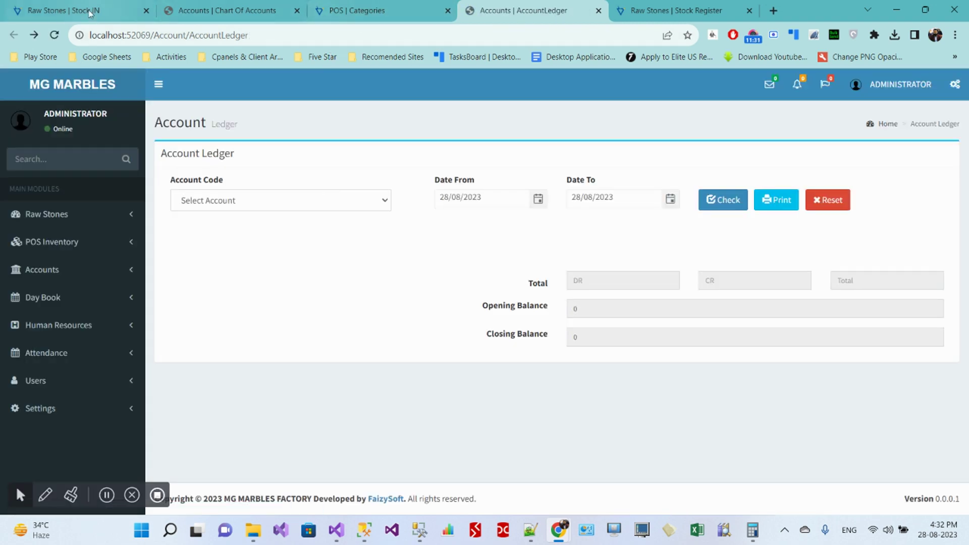
left_click(71, 10)
Step: Open the Scrap Sale OUT Report for 01-08-2023 to 01-09-2023
left_click(672, 11)
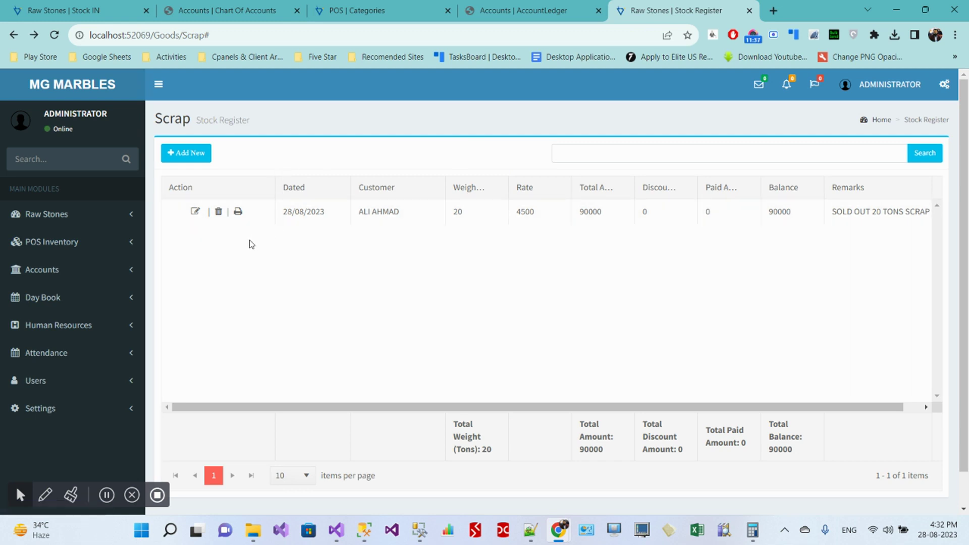
left_click(71, 223)
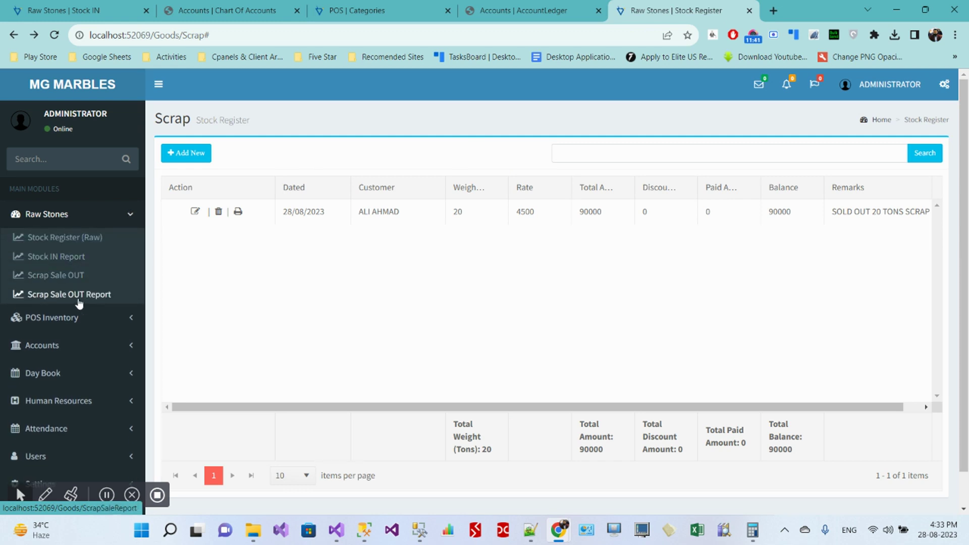
left_click(79, 297)
left_click(337, 171)
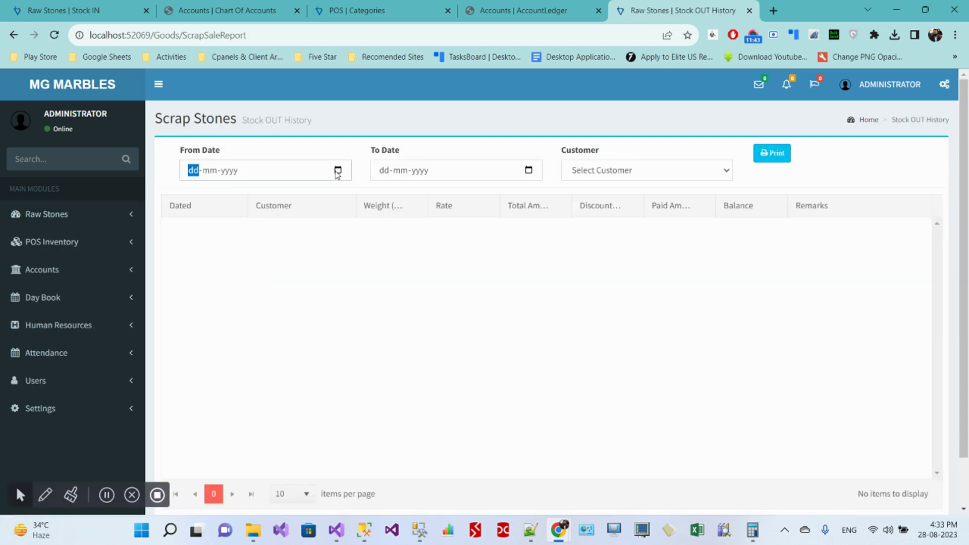
left_click(233, 236)
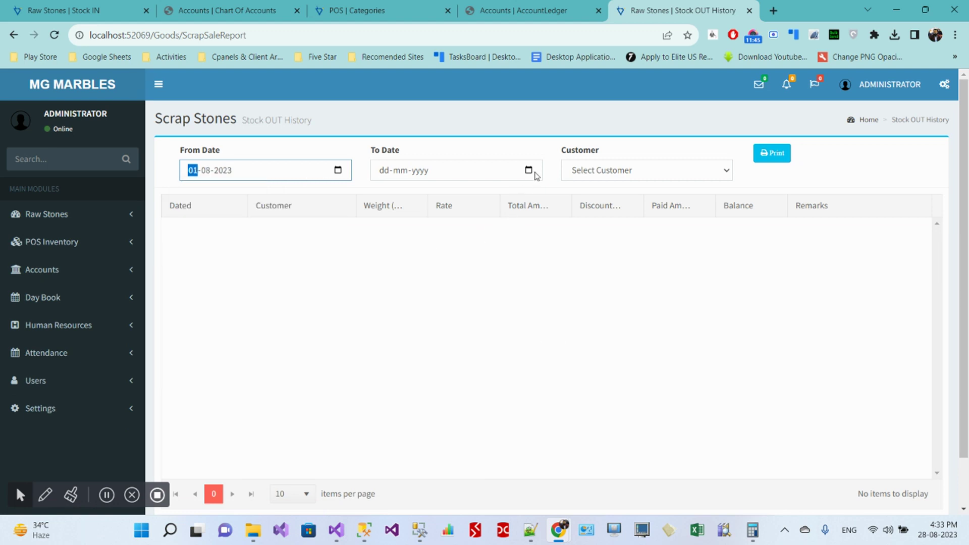
left_click(530, 170)
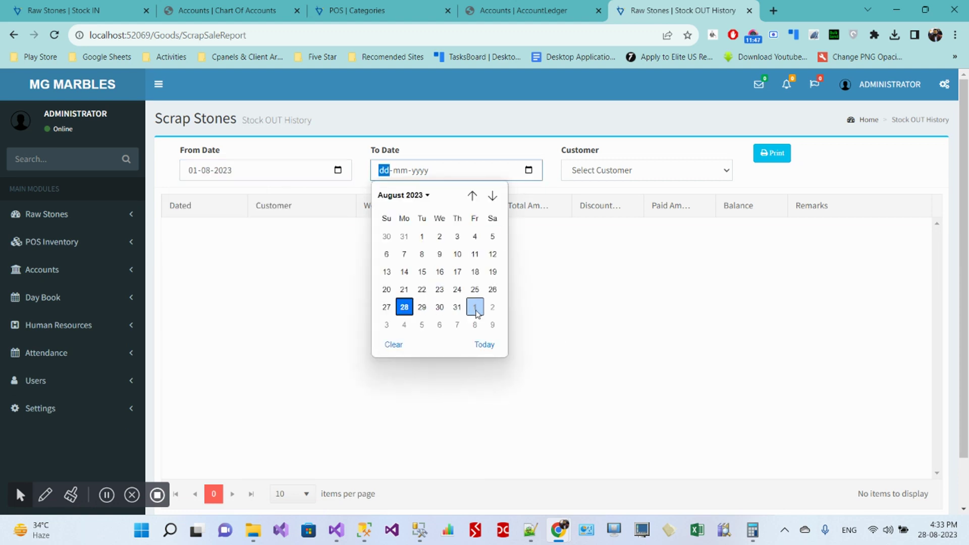
left_click(475, 307)
left_click(461, 230)
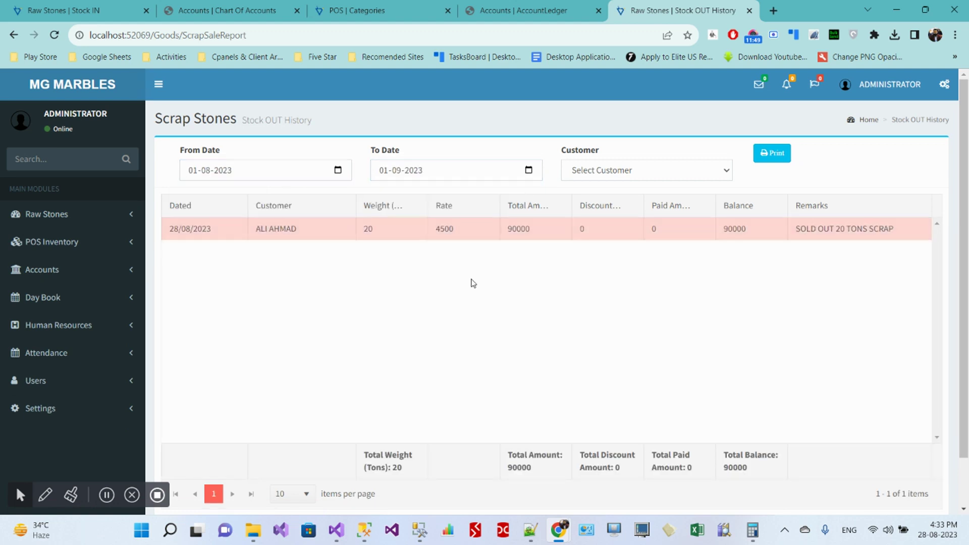
Step: Try different customer filters, including WALK-IN CUSTOMER, and settle on the scrap buyer
left_click(683, 173)
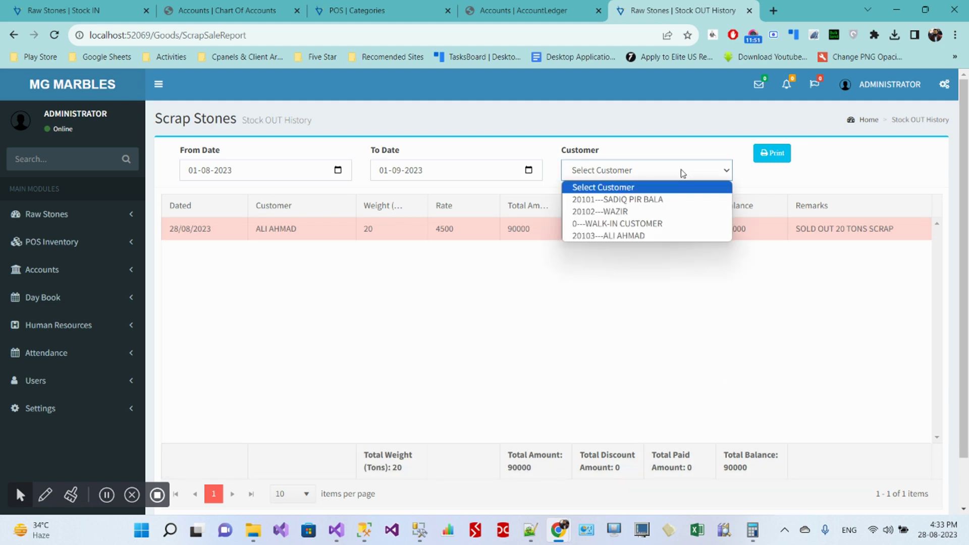
left_click(639, 236)
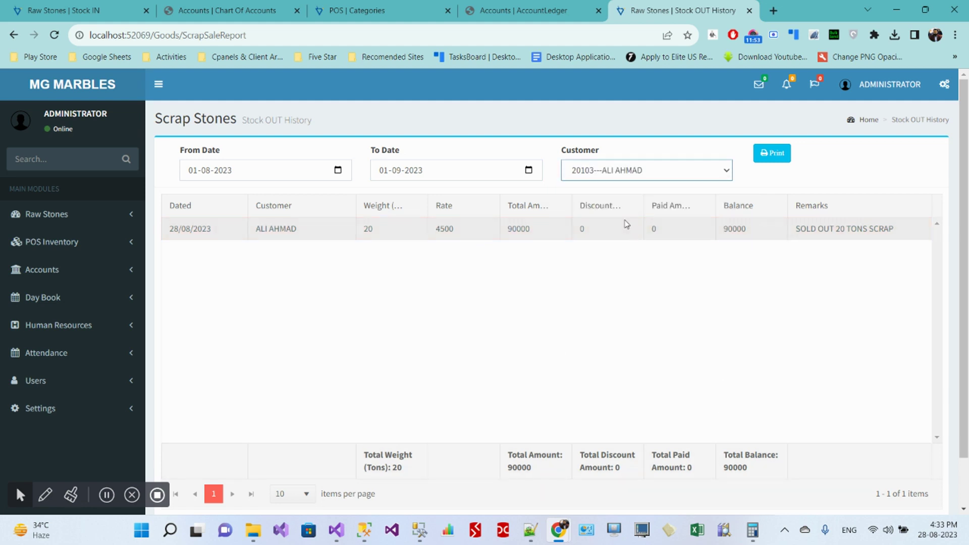
left_click(627, 177)
left_click(627, 200)
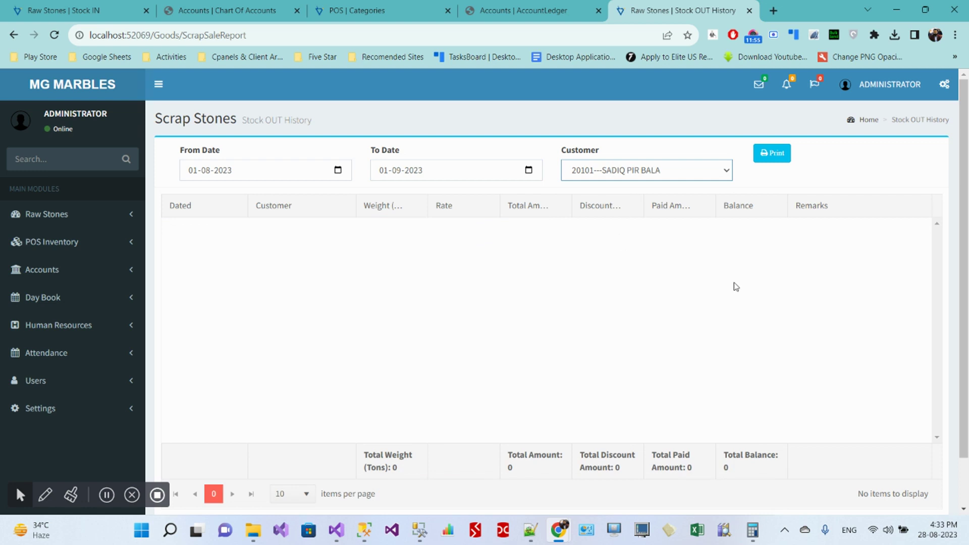
left_click(680, 176)
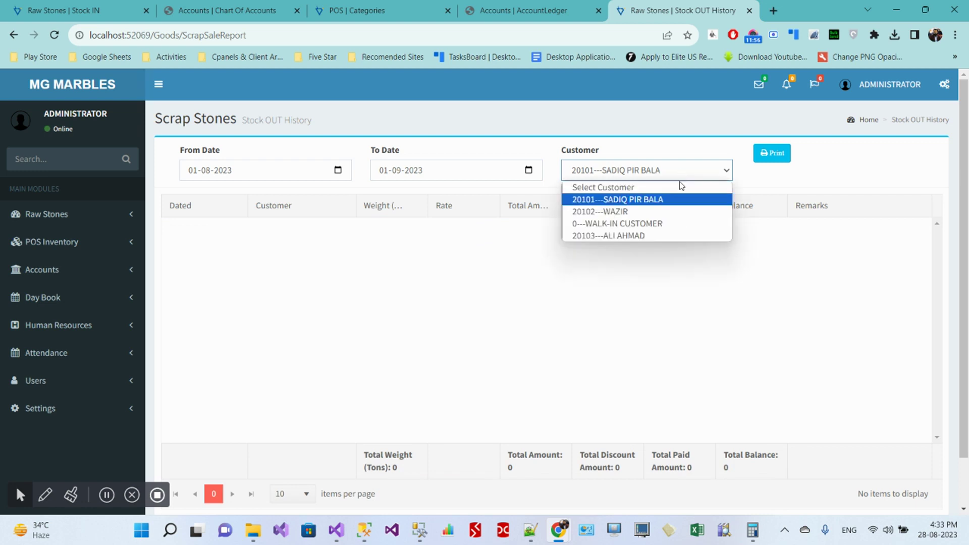
left_click(660, 235)
left_click(654, 175)
left_click(651, 223)
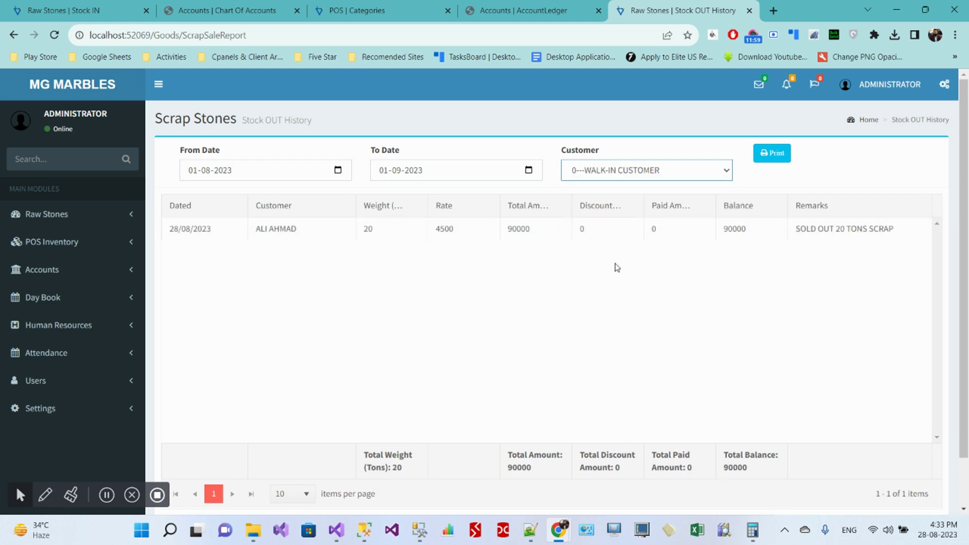
left_click(673, 177)
left_click(632, 241)
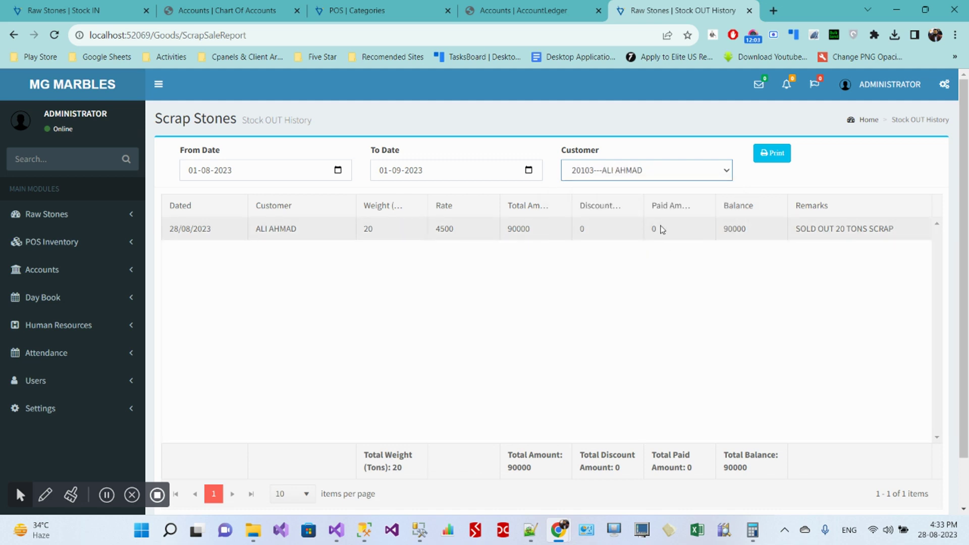
left_click(65, 216)
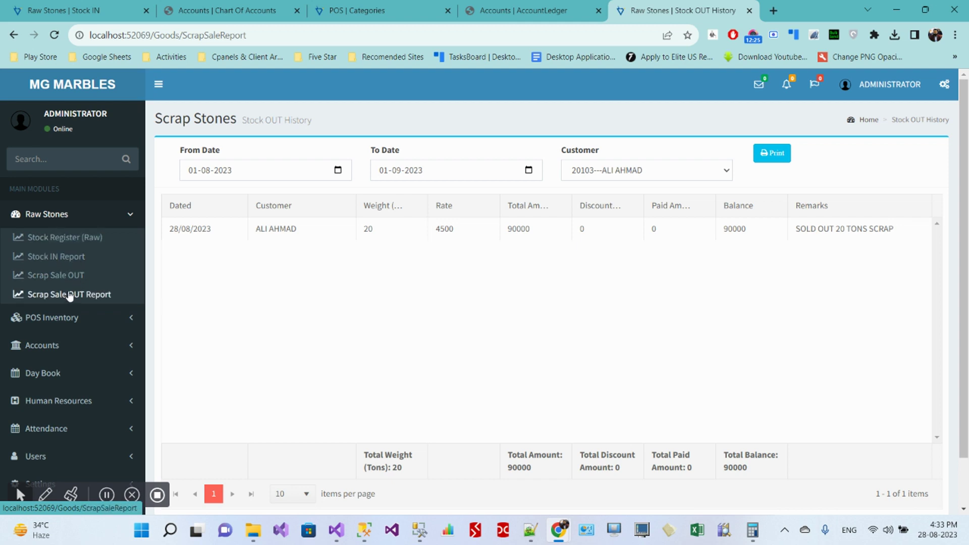
left_click(64, 216)
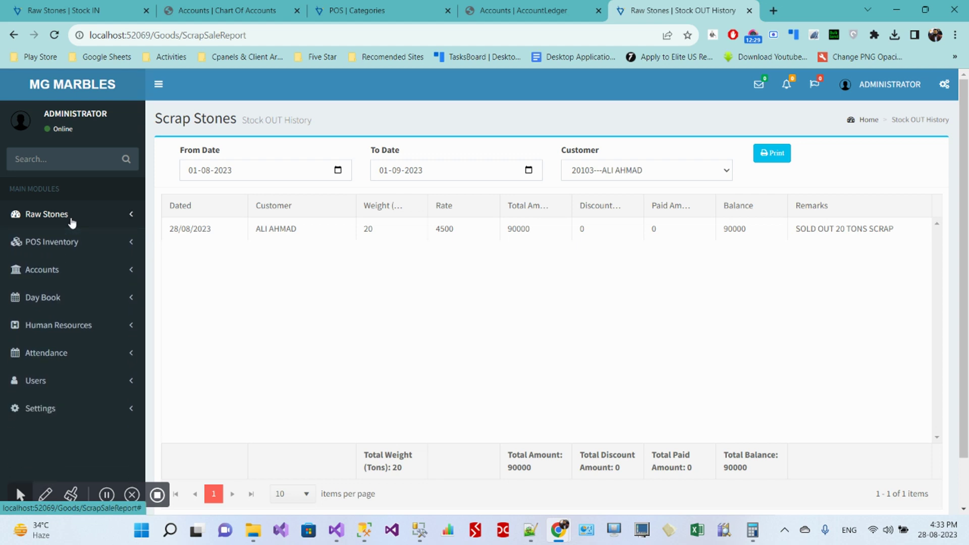
left_click(44, 245)
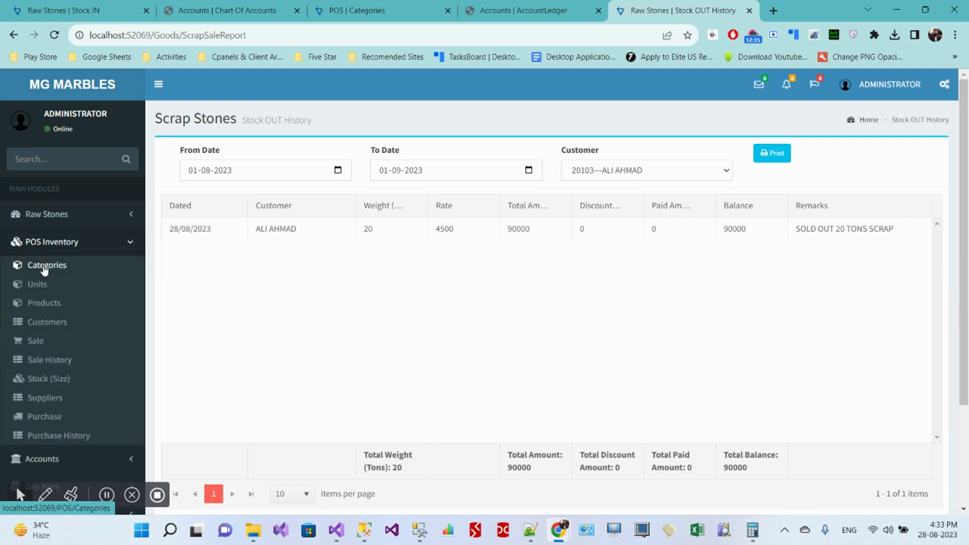
left_click(60, 220)
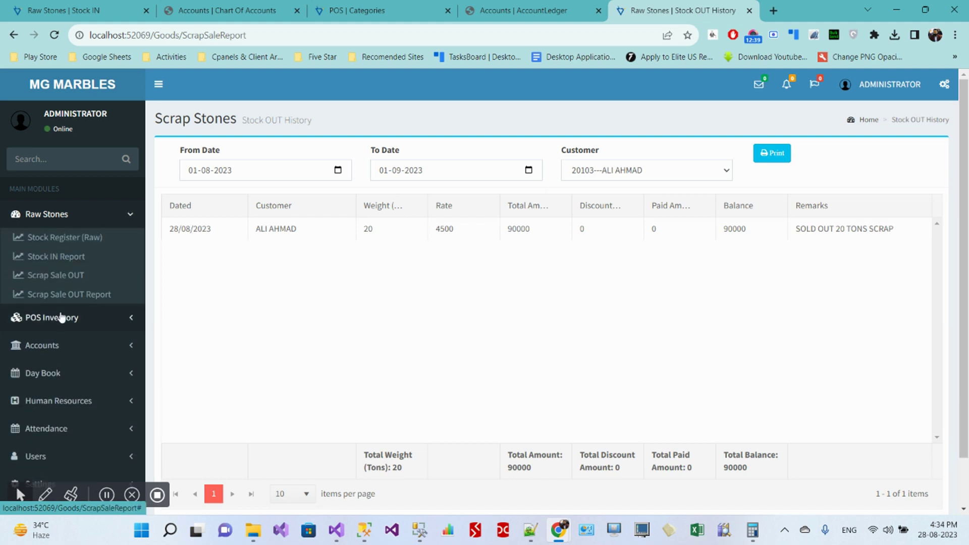
left_click(58, 318)
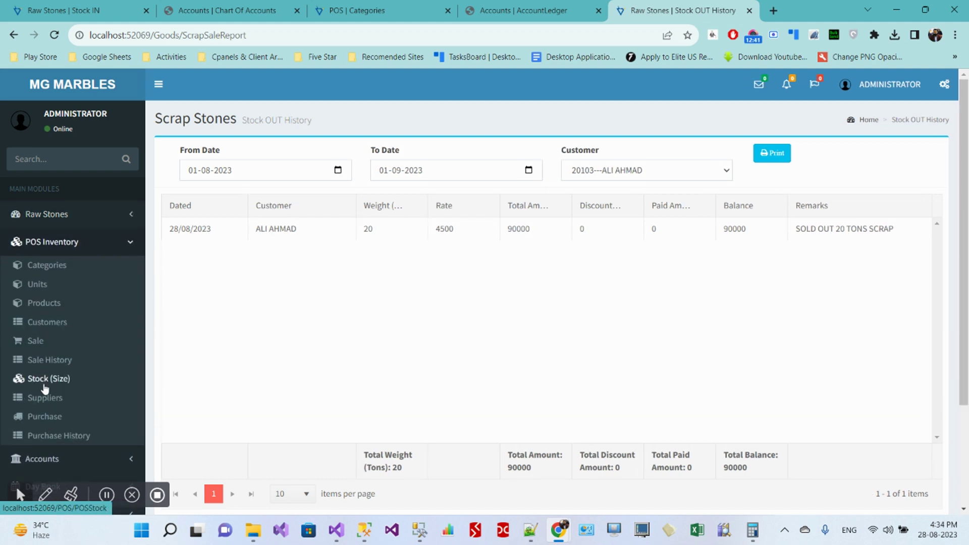
left_click(56, 219)
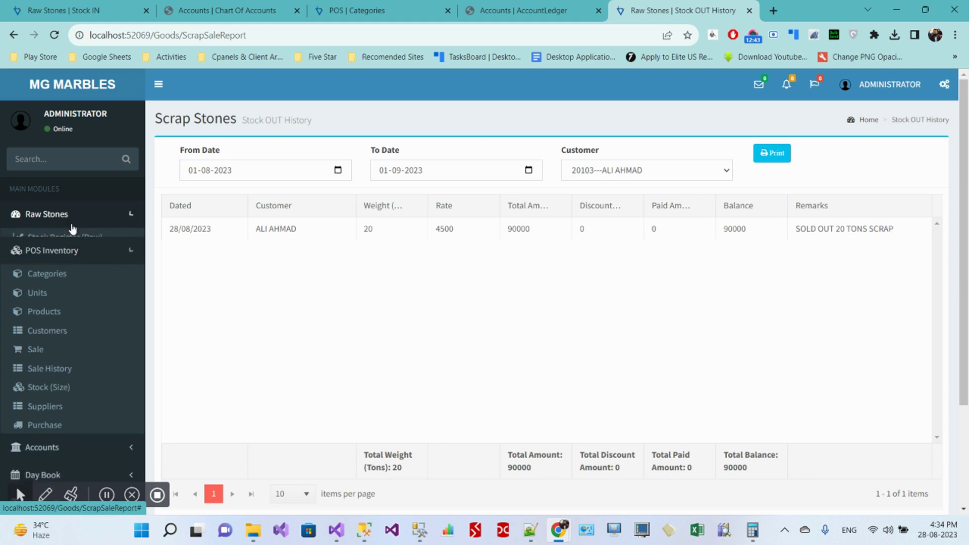
left_click(53, 221)
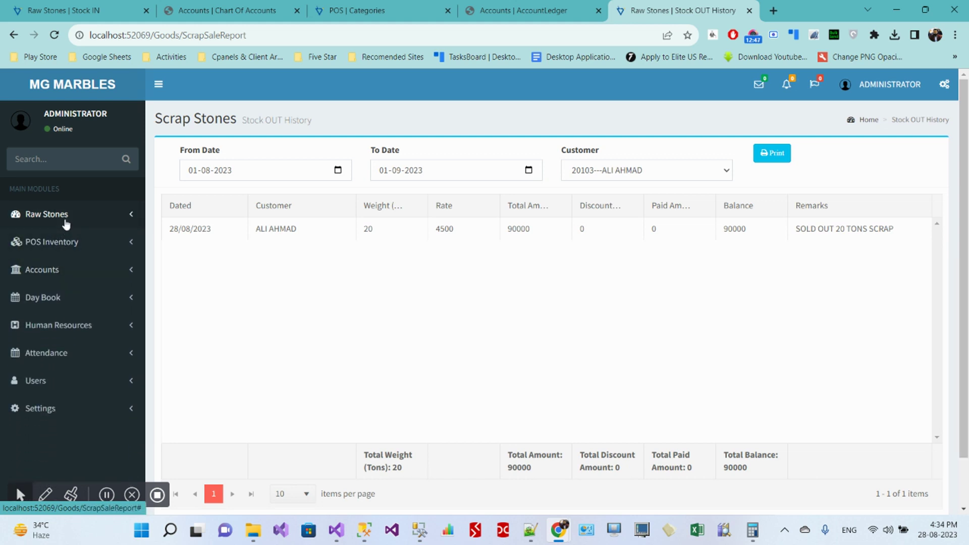
left_click(66, 221)
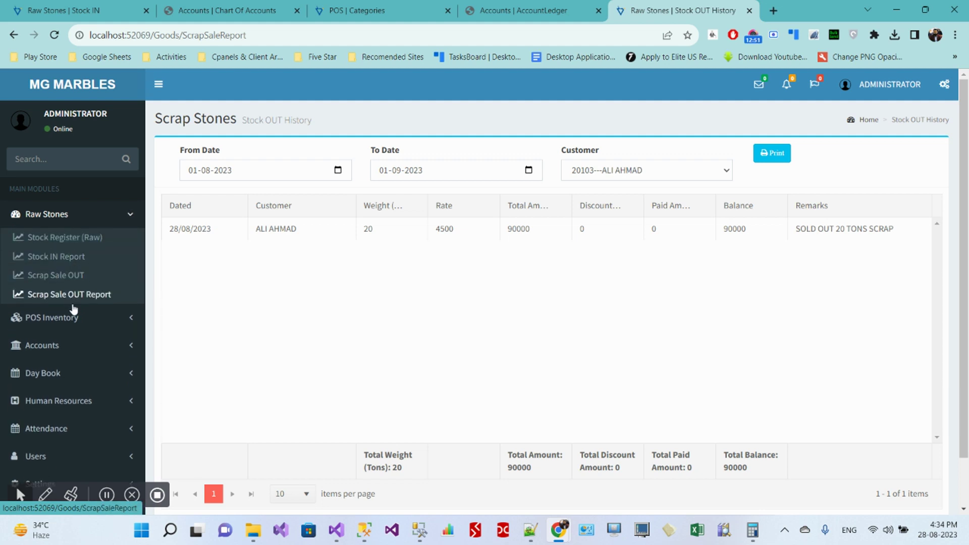
left_click(58, 347)
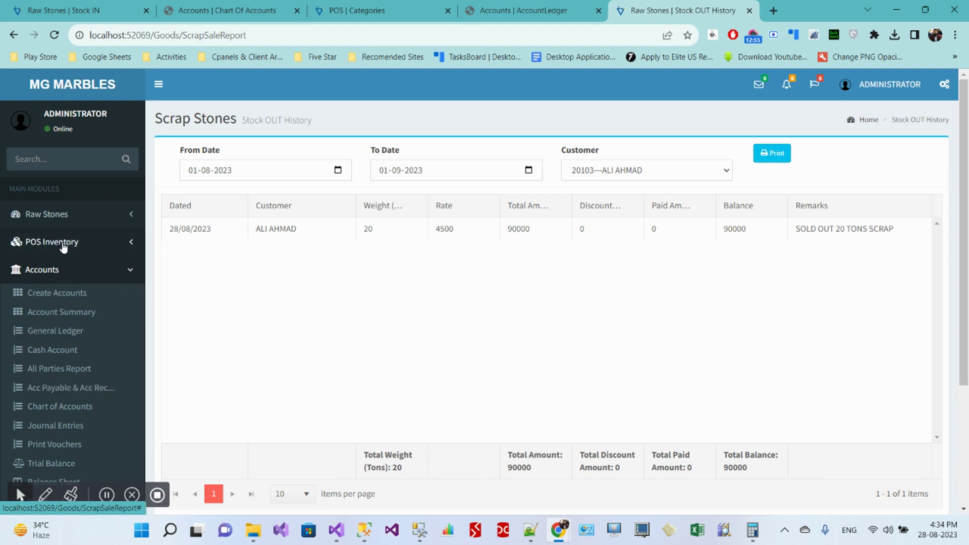
left_click(64, 215)
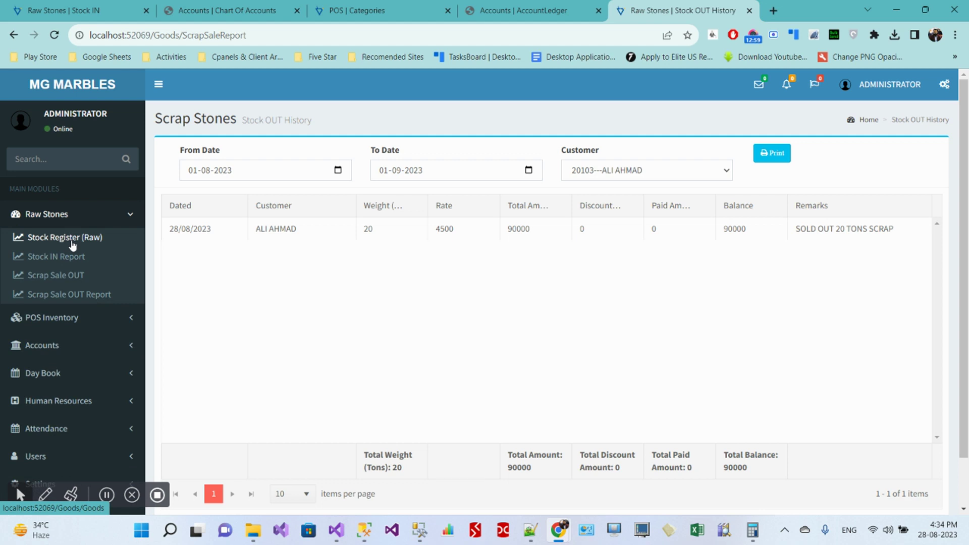
left_click(64, 346)
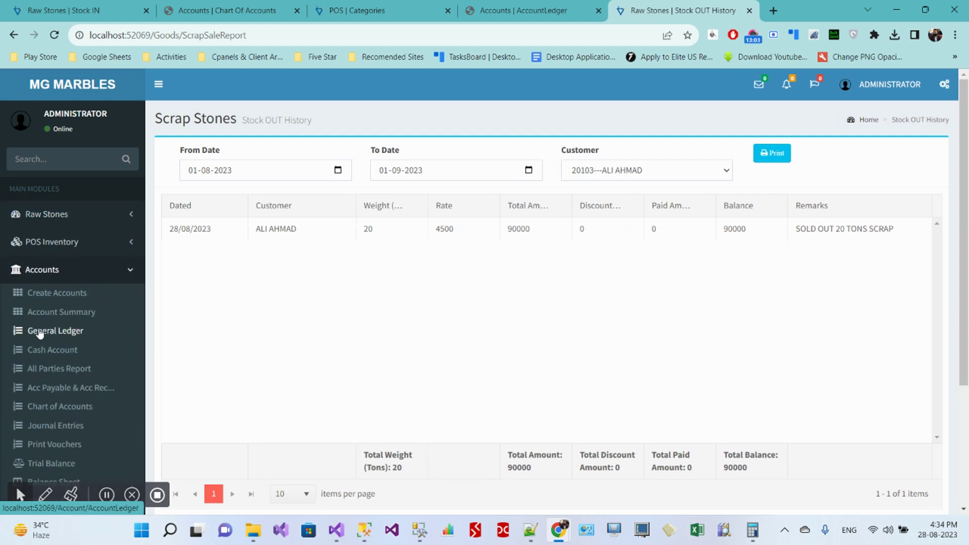
left_click(53, 218)
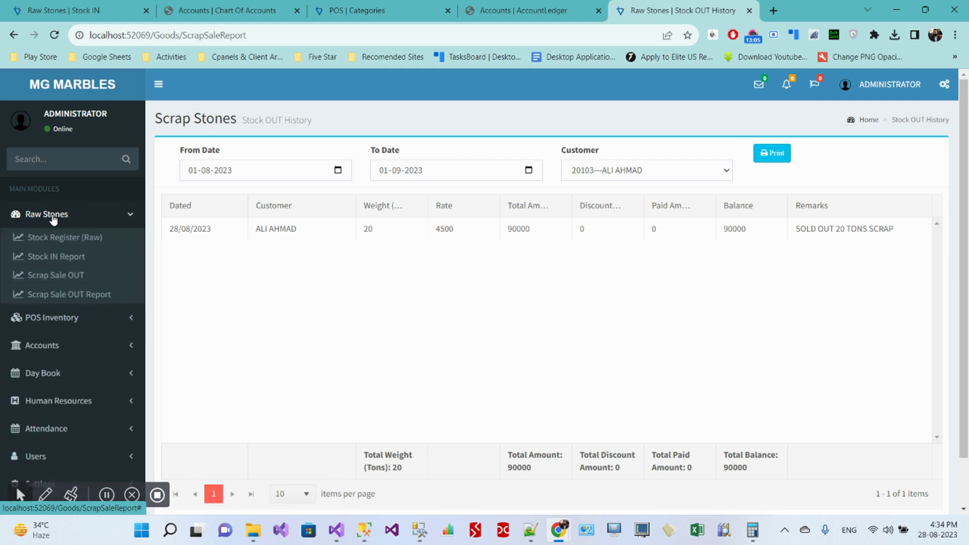
left_click(55, 216)
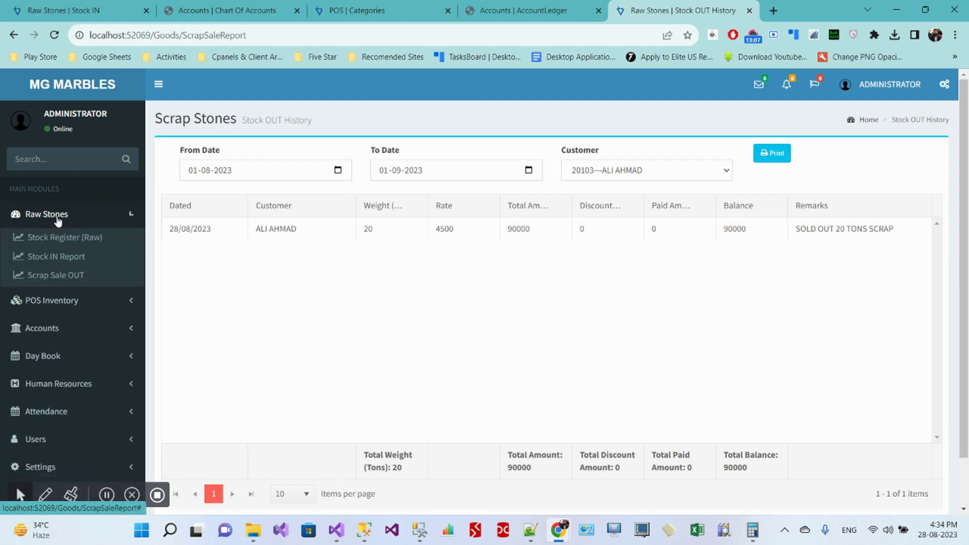